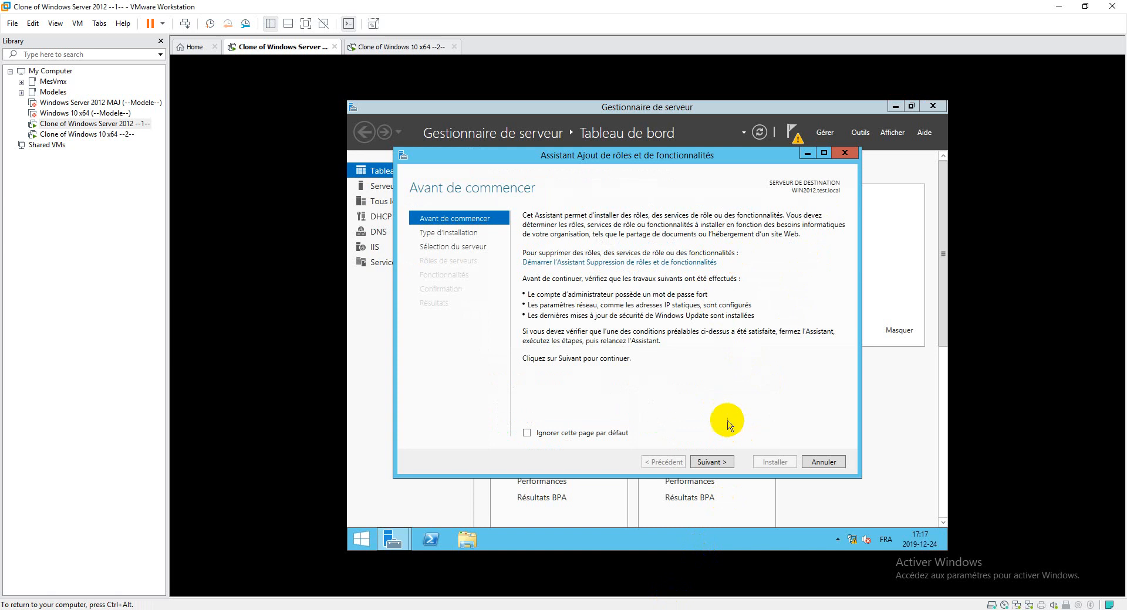
- Advance the add-roles wizard to the server roles selection, keeping role-based installation and the default destination server
left_click(711, 463)
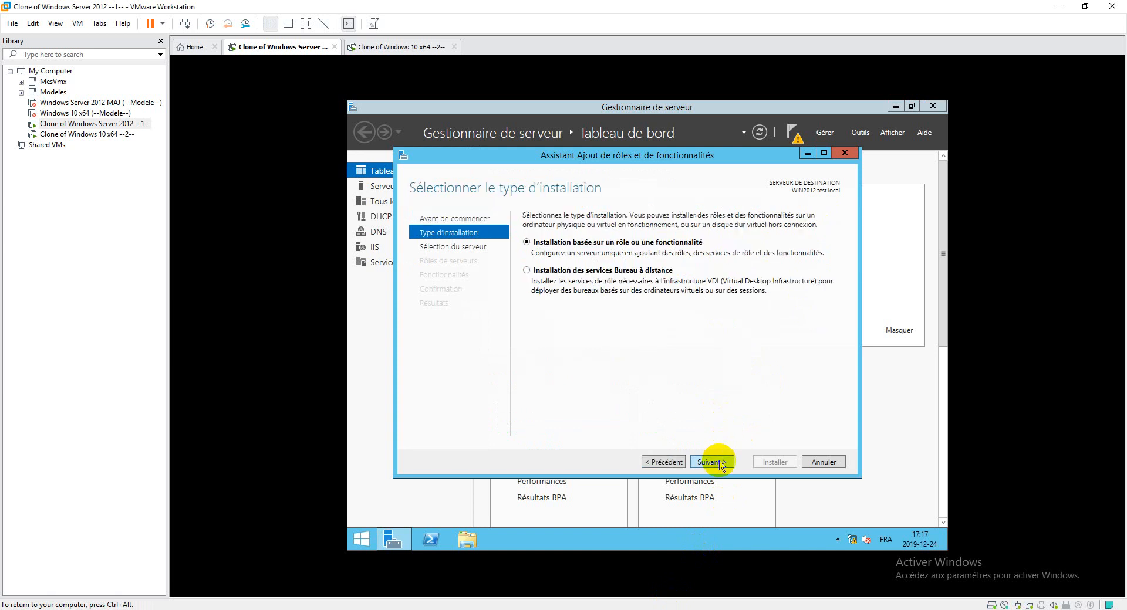
left_click(712, 463)
left_click(711, 463)
left_click(711, 463)
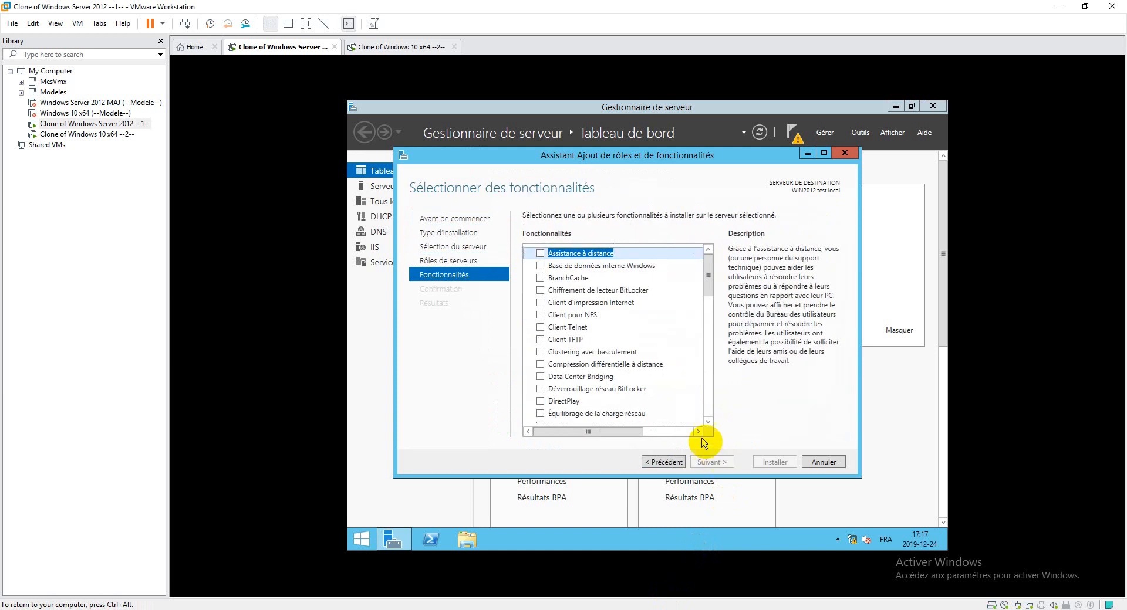
mouse_move(708, 280)
left_mouse_down()
mouse_move(704, 348)
mouse_move(707, 286)
left_mouse_up()
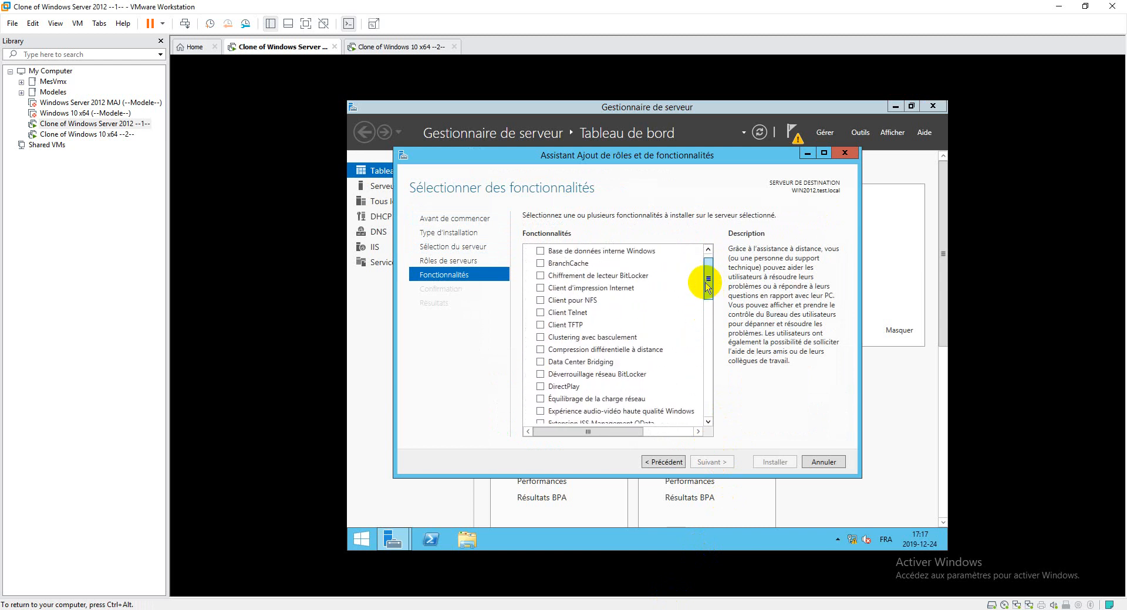
left_click(660, 461)
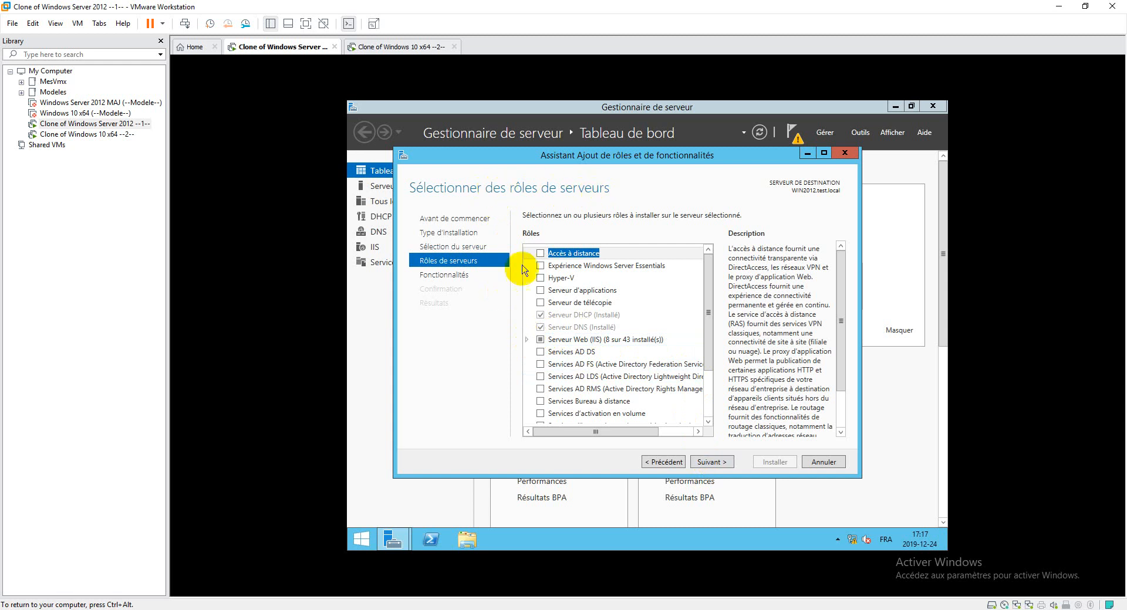
- Select Serveur FTP with Service FTP under Serveur Web (IIS), leaving Extensibilité FTP unselected
left_click(529, 340)
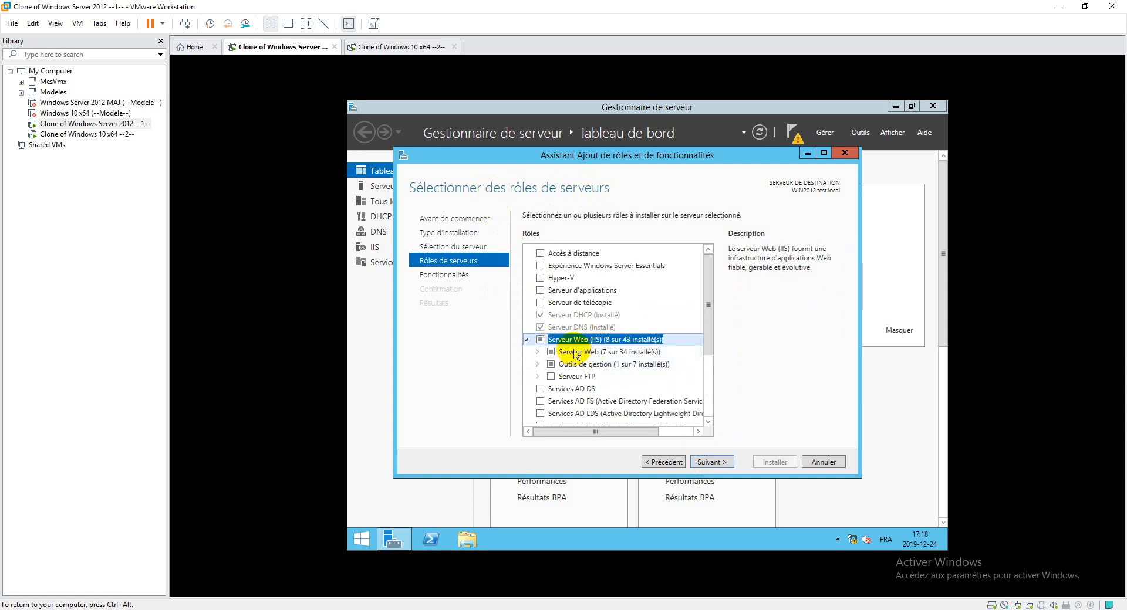
double_click(551, 380)
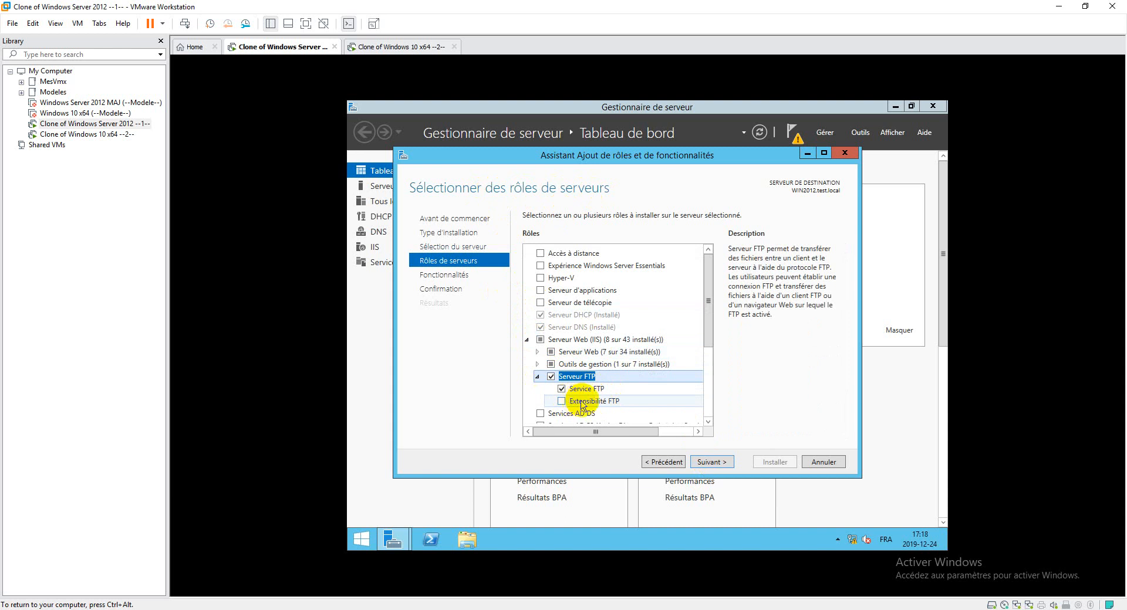
left_click(611, 405)
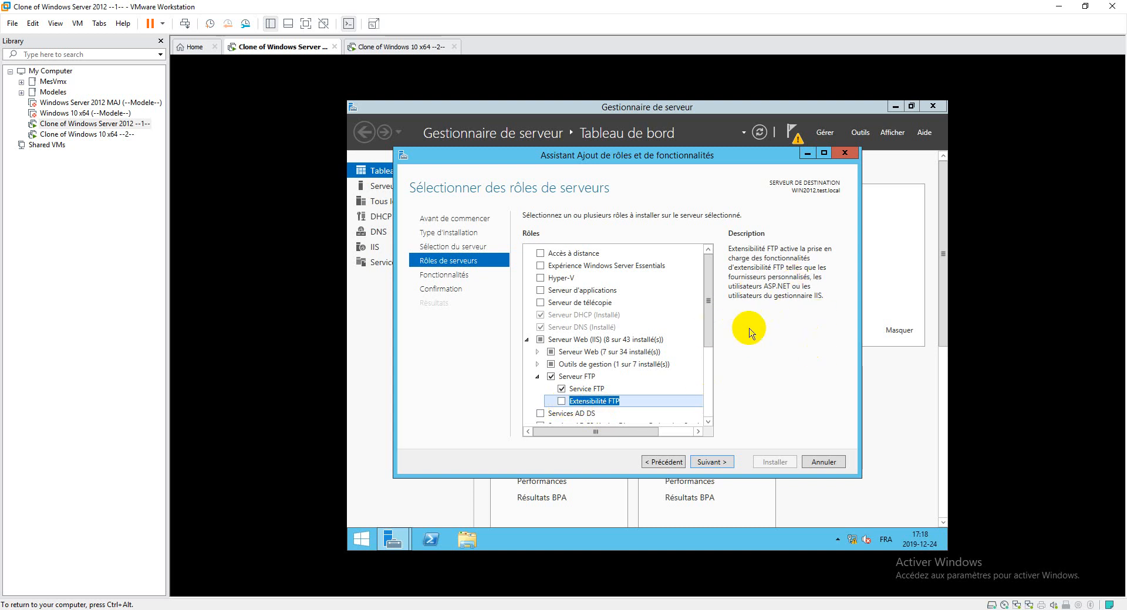
- Install the selected FTP role service without additional features and close the wizard once installation completes
left_click(710, 461)
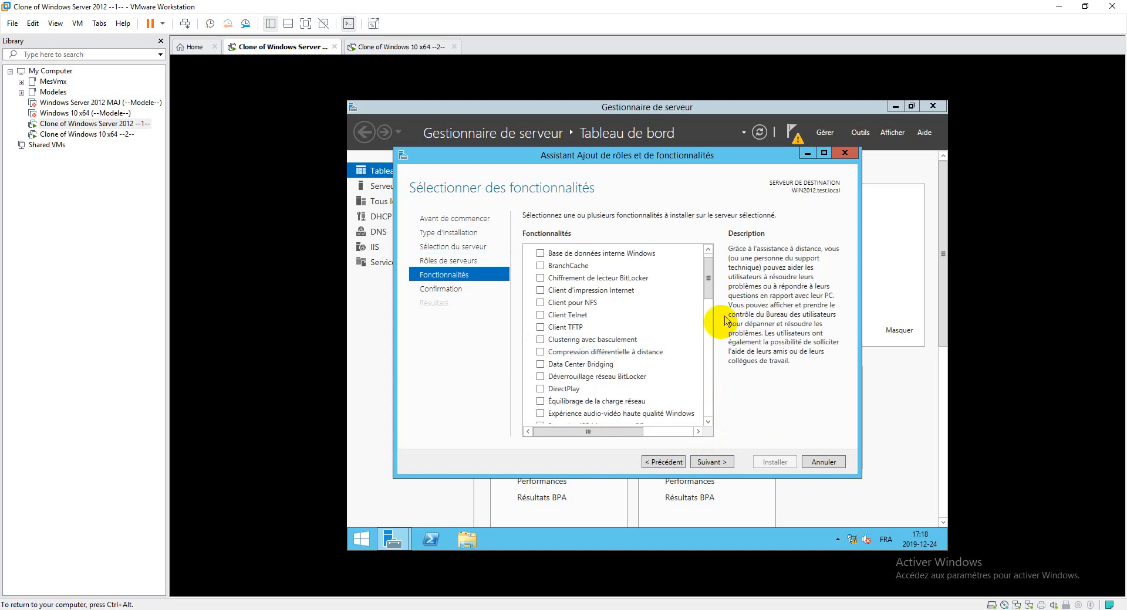
left_click(714, 462)
left_click(774, 463)
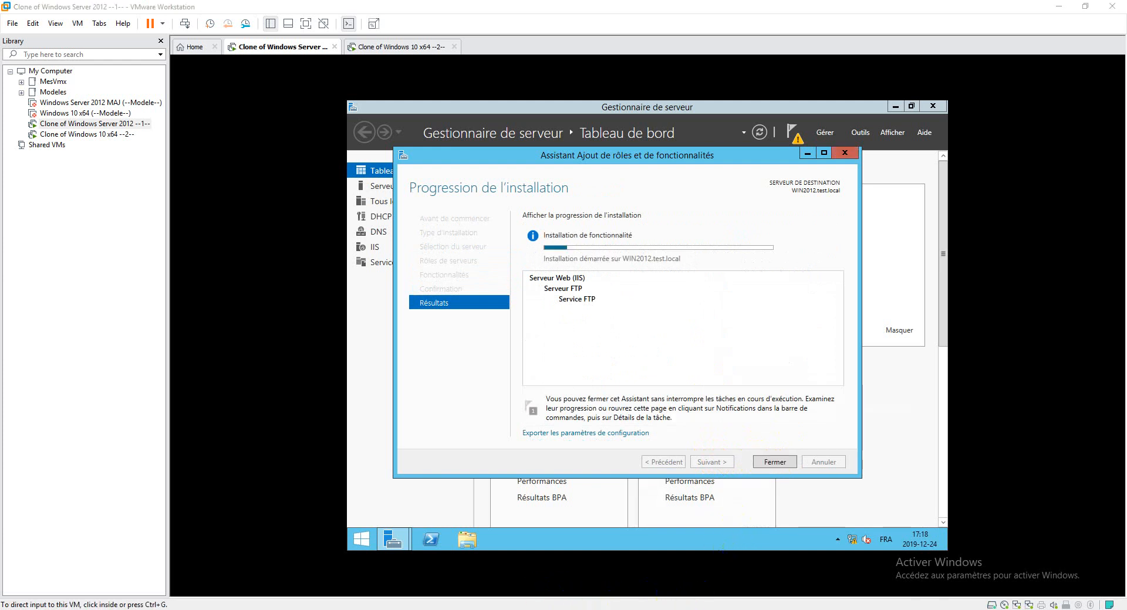
left_click(772, 463)
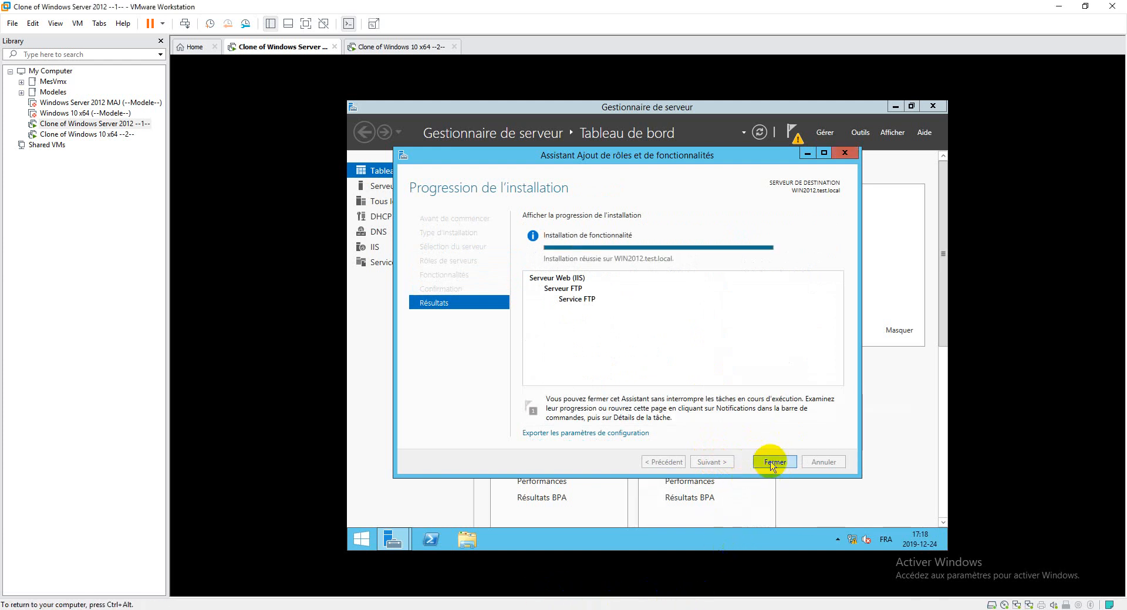
left_click(772, 463)
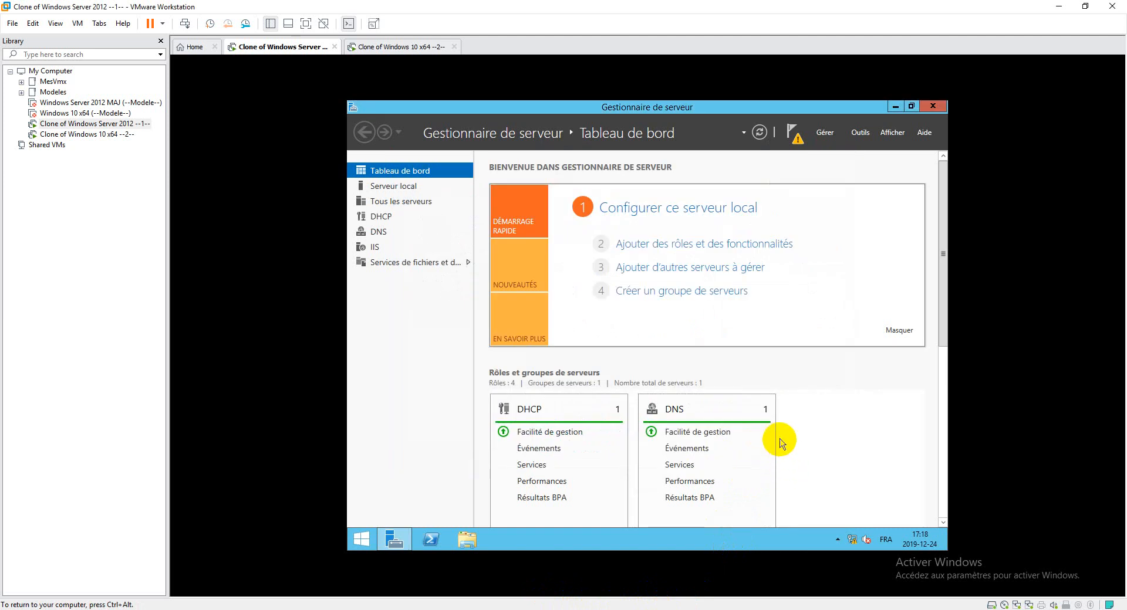
- Open the IIS Manager and start adding an FTP site named MyFTP under the WIN2012 server's Sites
left_click(868, 134)
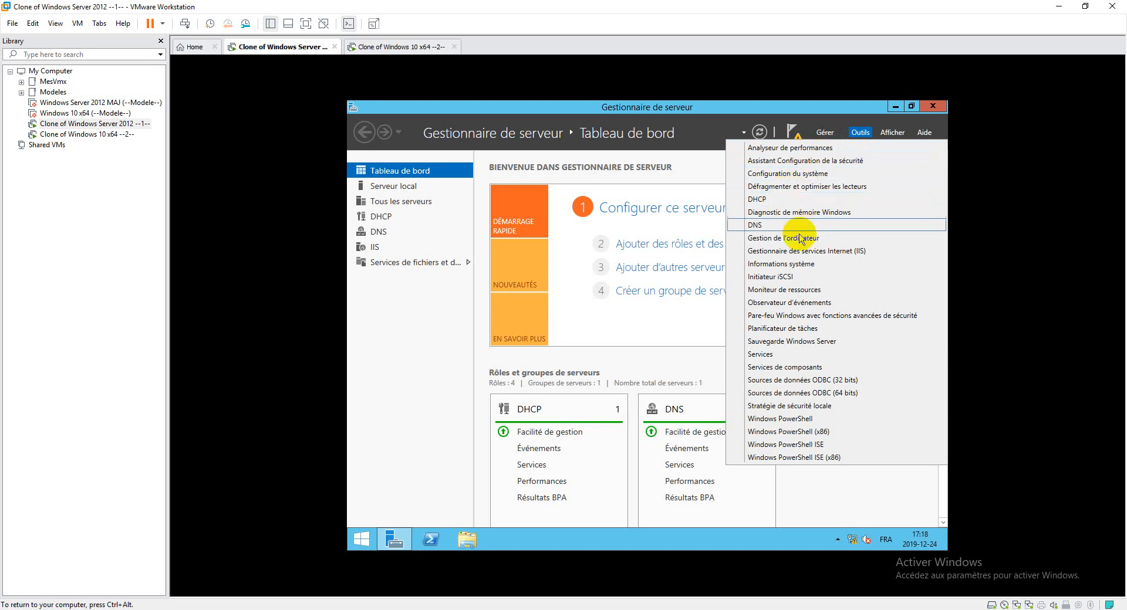
left_click(806, 253)
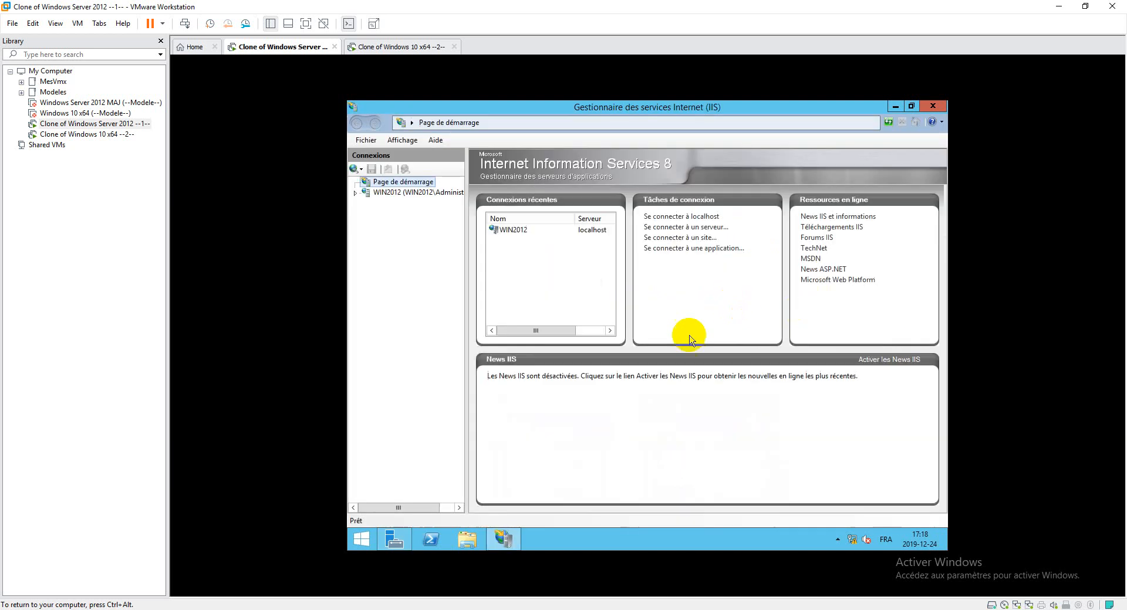
left_click(354, 192)
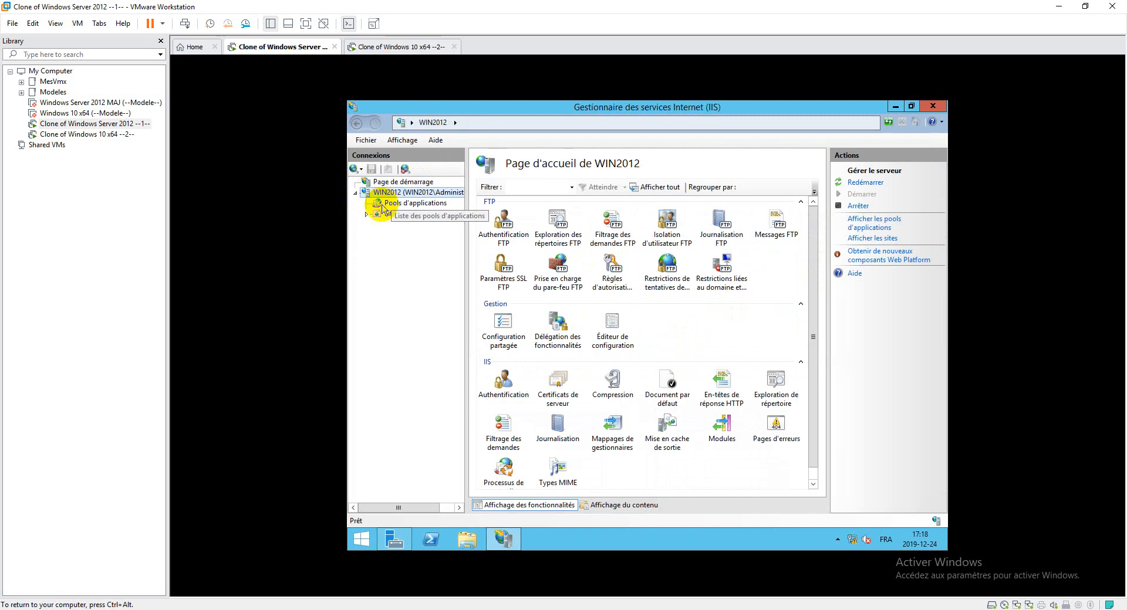
left_click(366, 215)
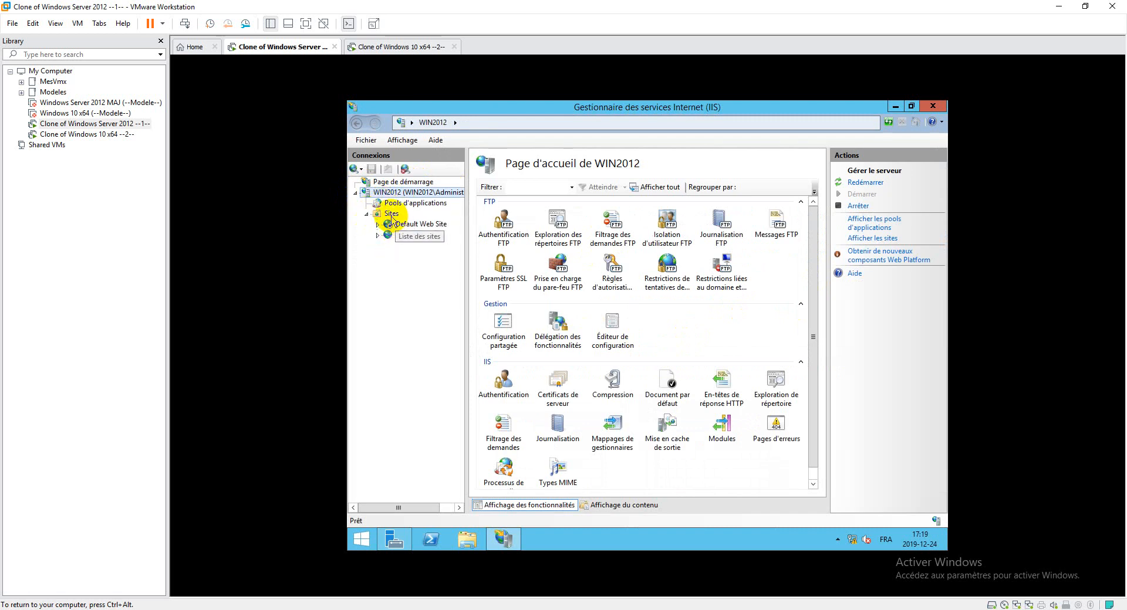
right_click(391, 215)
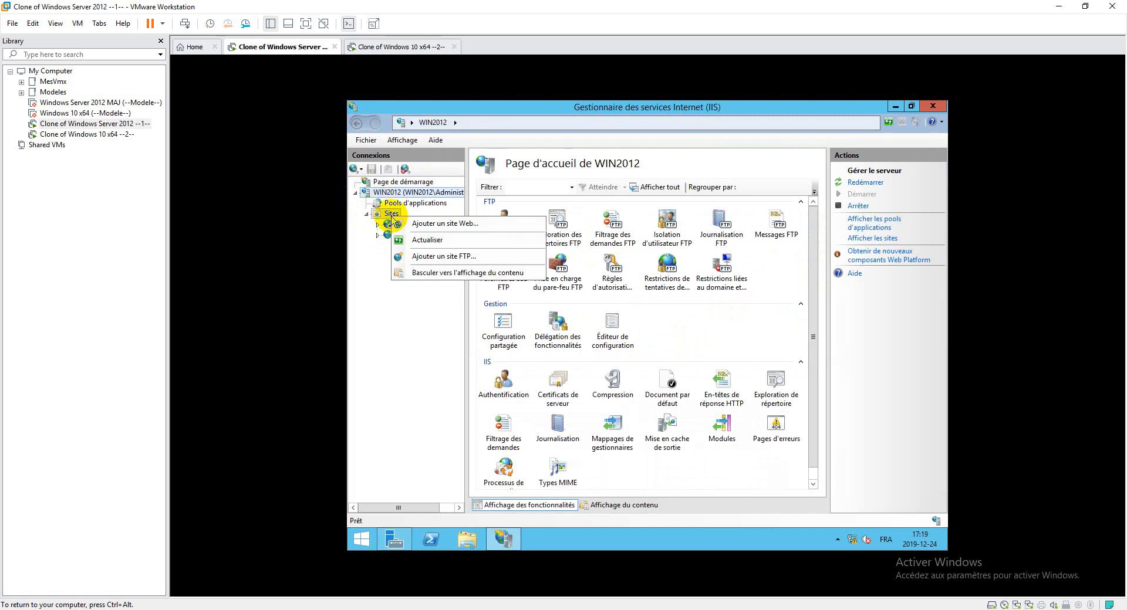
left_click(452, 257)
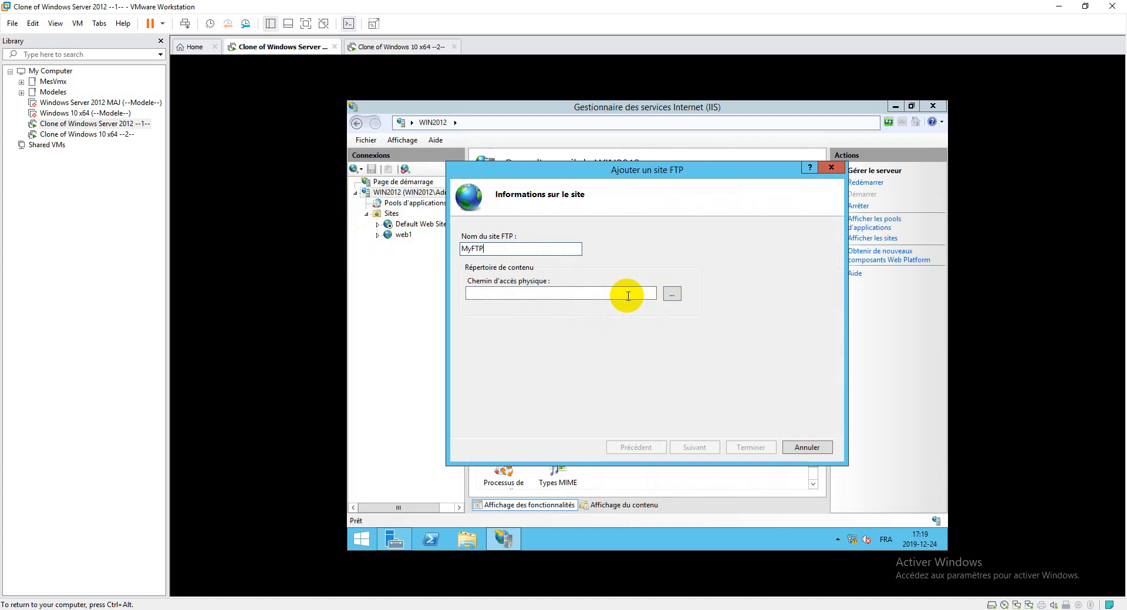
- Create a MyFTP folder inside C:\inetpub\ftproot, use it as the site's physical path and continue to the binding settings
left_click(671, 294)
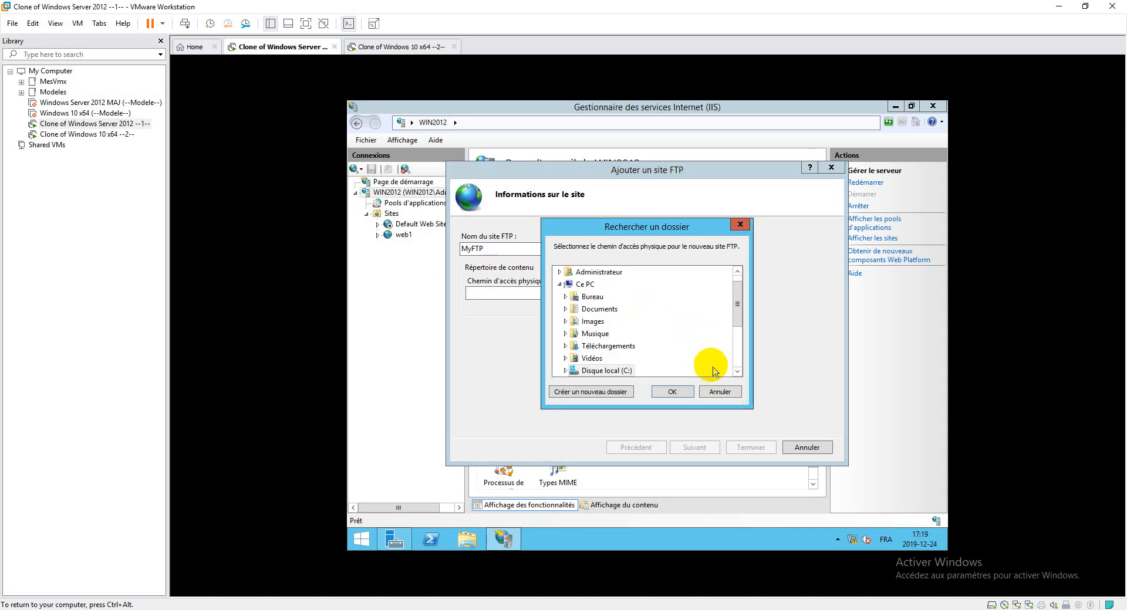
left_click(738, 371)
left_click(737, 371)
left_click(738, 371)
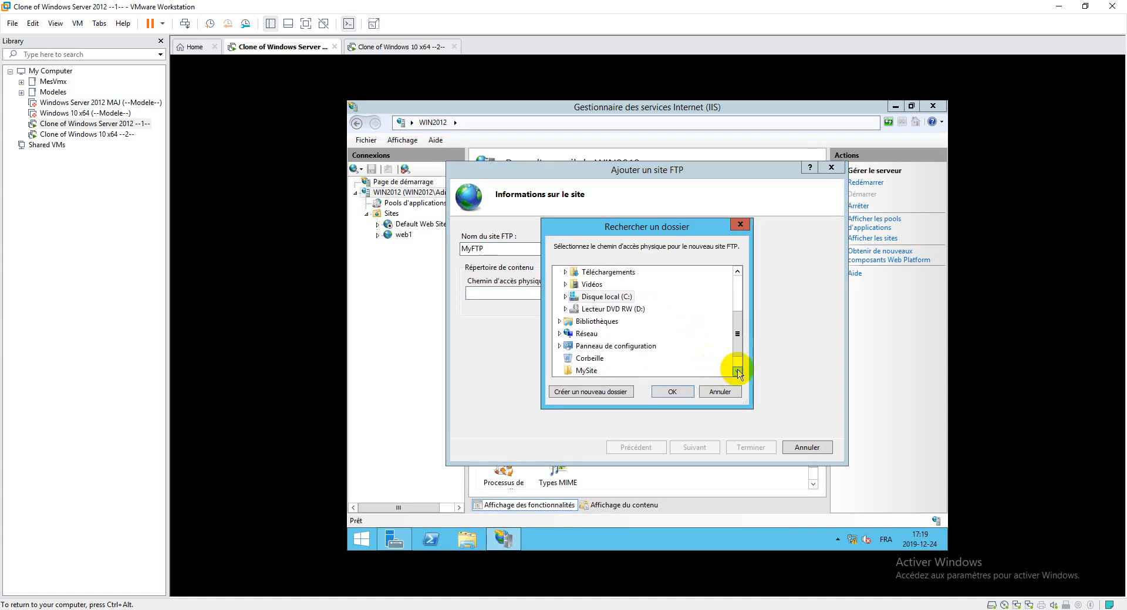
left_click(564, 298)
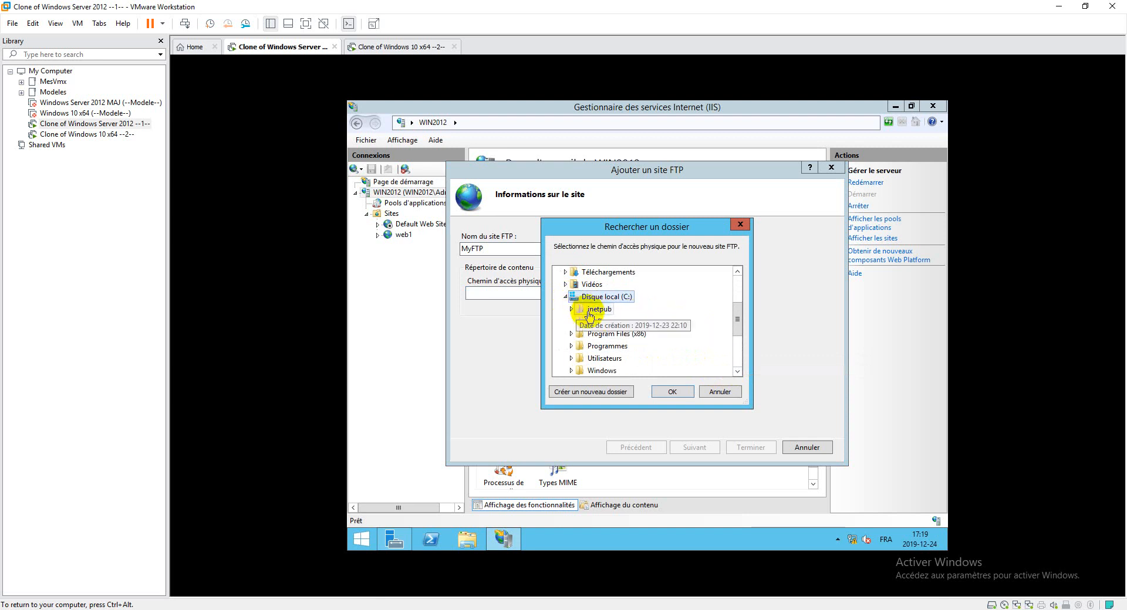
left_click(571, 308)
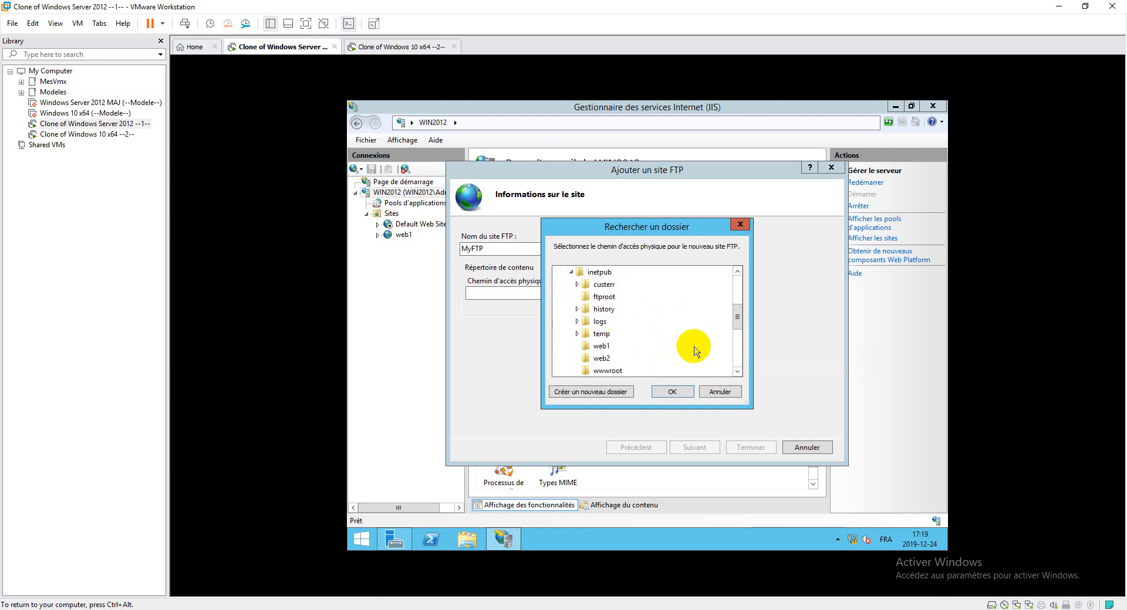
left_click(608, 302)
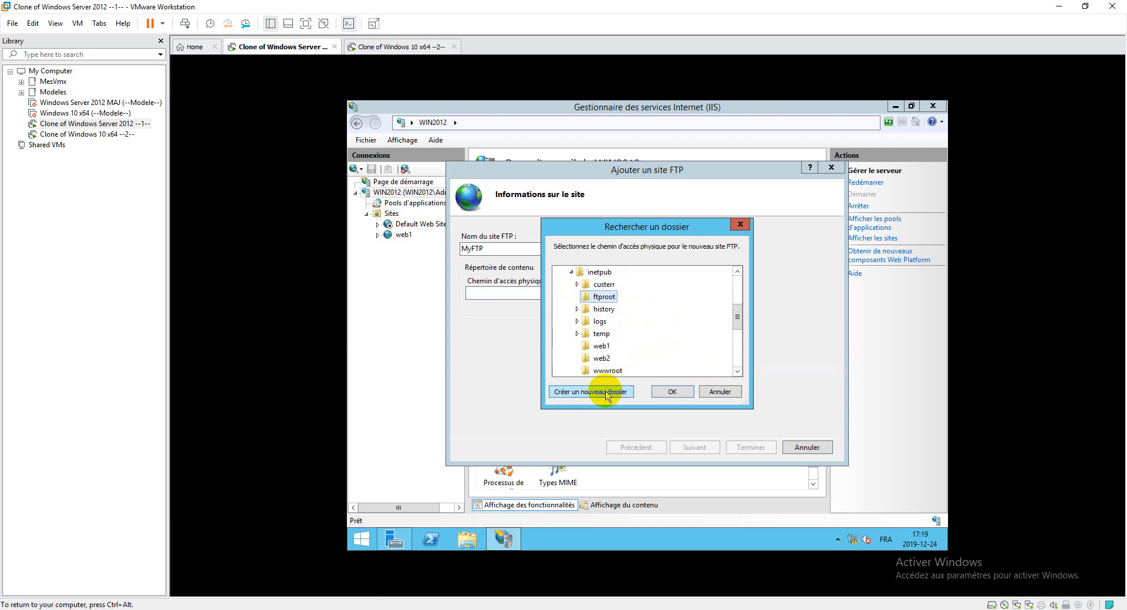
left_click(606, 396)
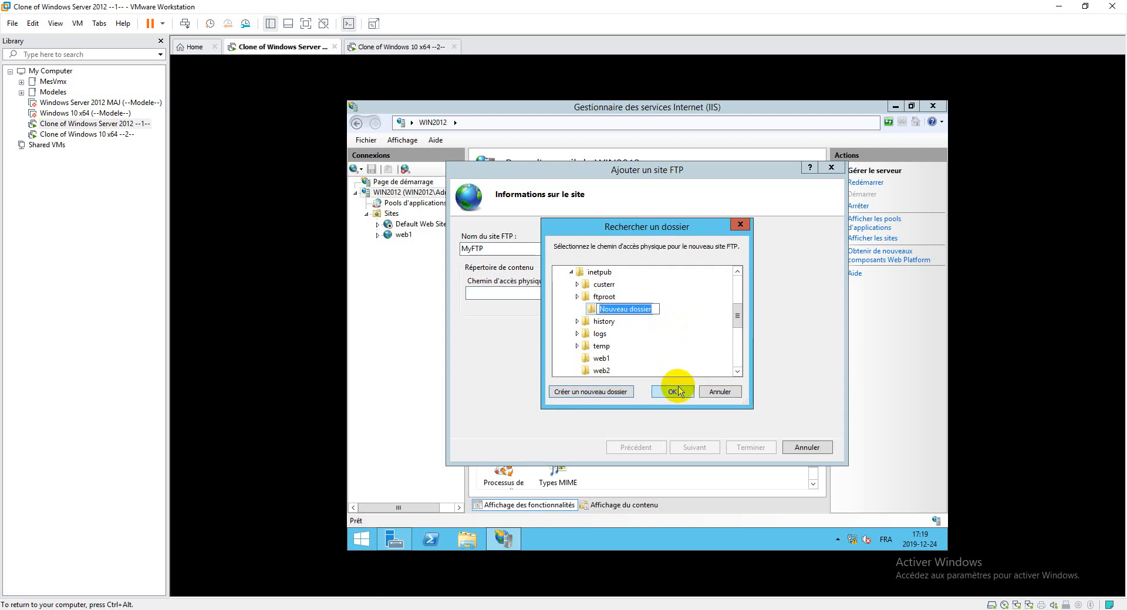
type("MyFTP")
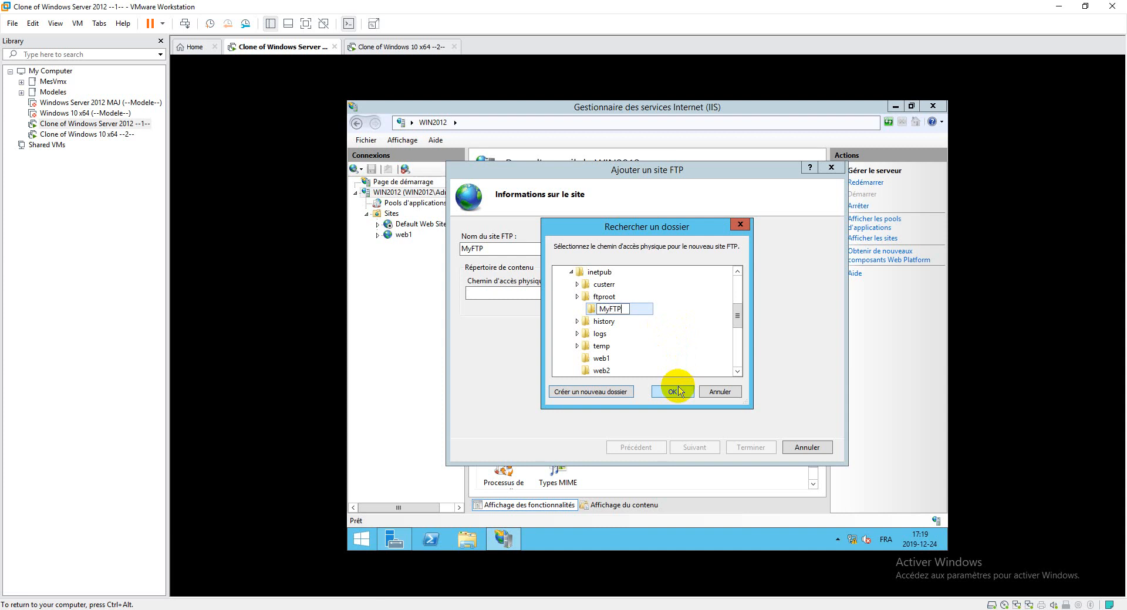
key("Return")
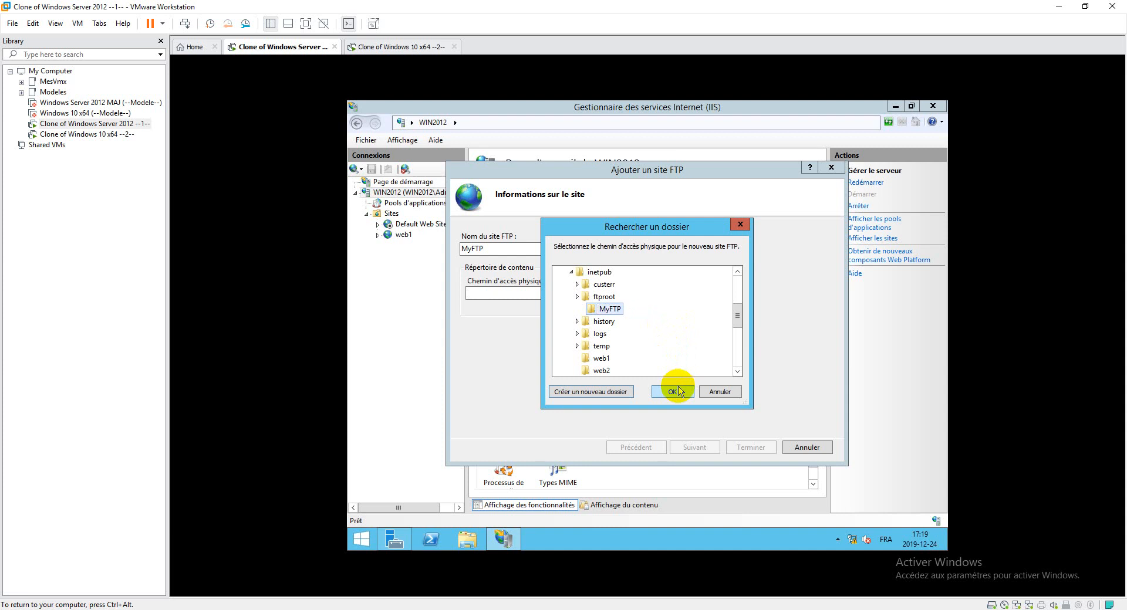
left_click(675, 392)
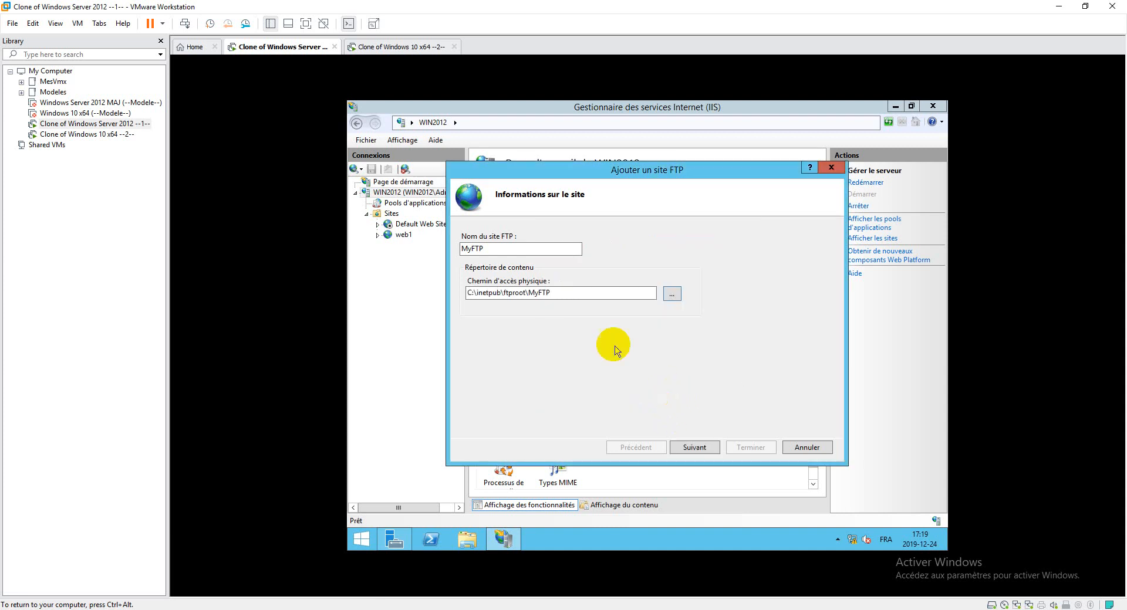
left_click(694, 447)
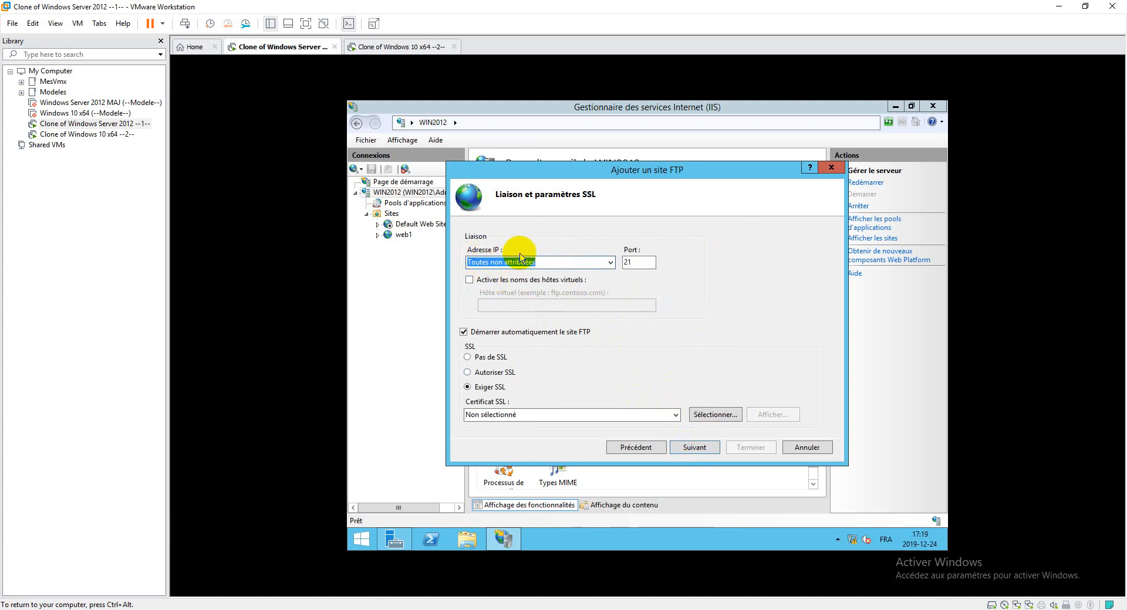
- Bind the FTP site to IP address 192.168.1.1 with Pas de SSL and continue to the authentication settings
left_click(609, 263)
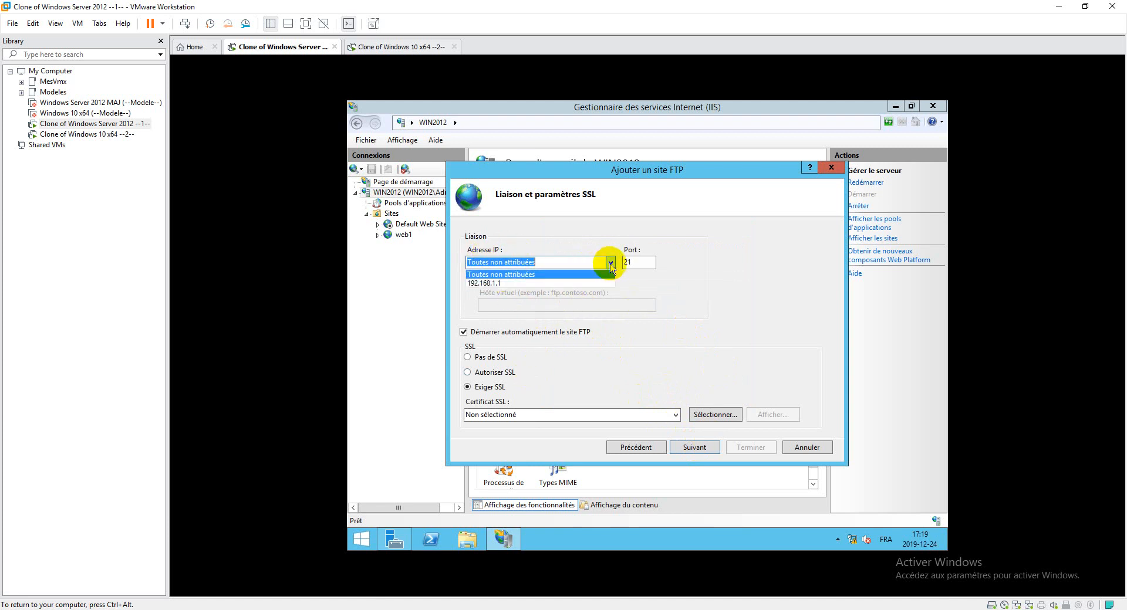
left_click(504, 284)
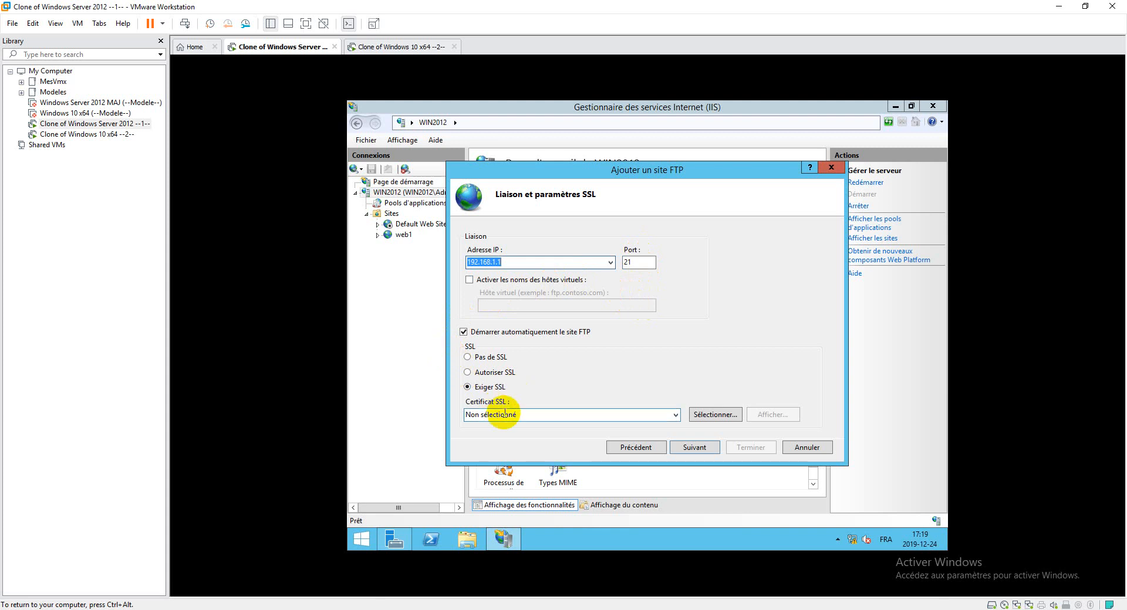
left_click(468, 357)
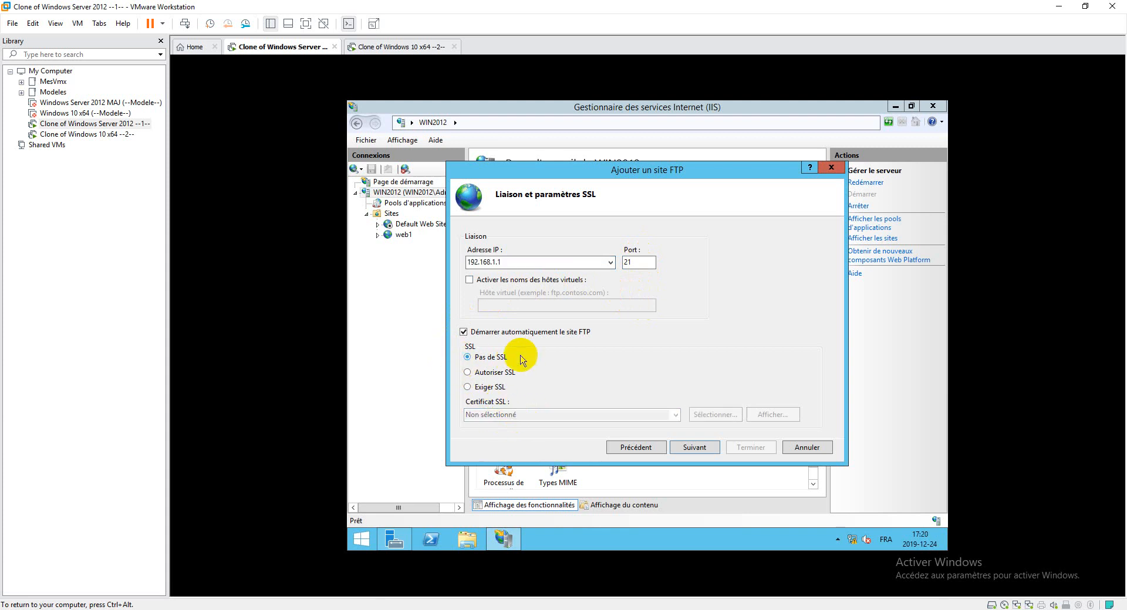
left_click(698, 452)
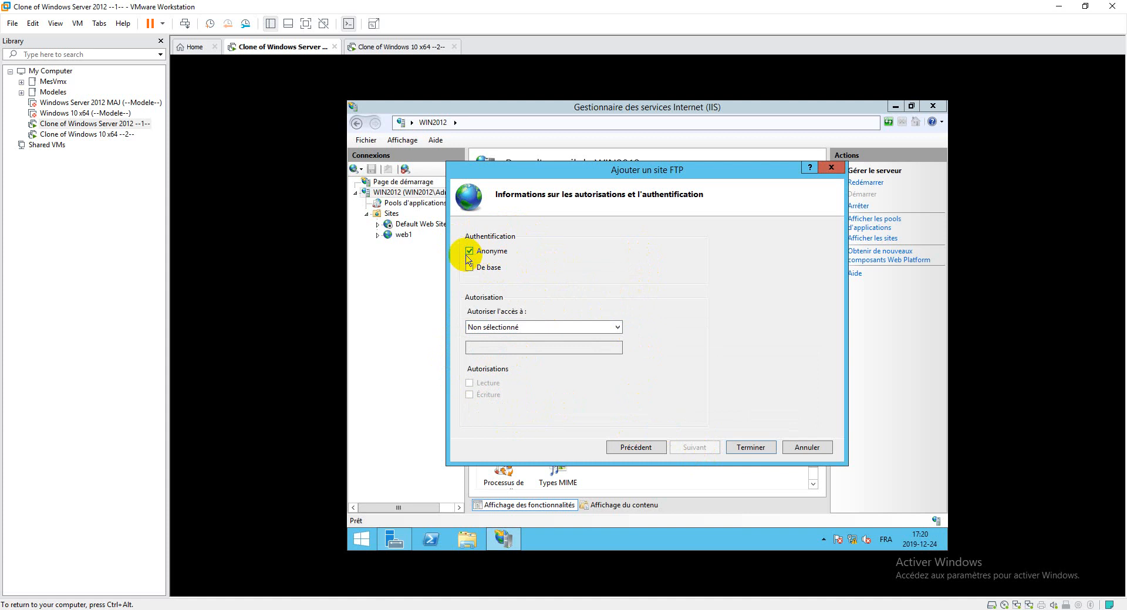
- Enable anonymous authentication for the FTP site and grant Utilisateurs anonymes both Lecture and Écriture permissions
left_click(507, 328)
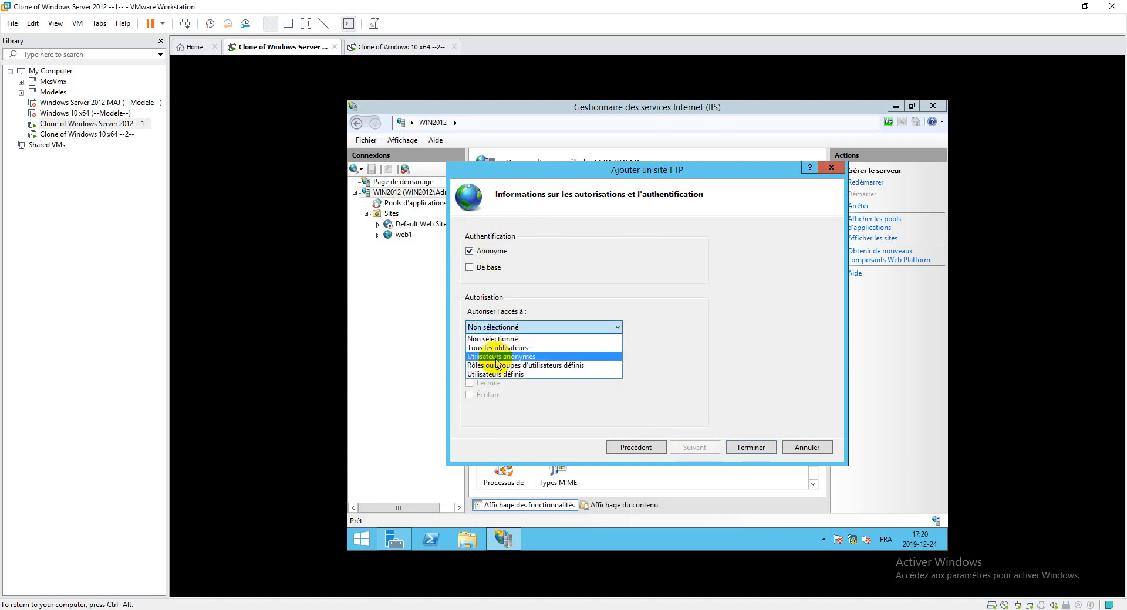
left_click(498, 357)
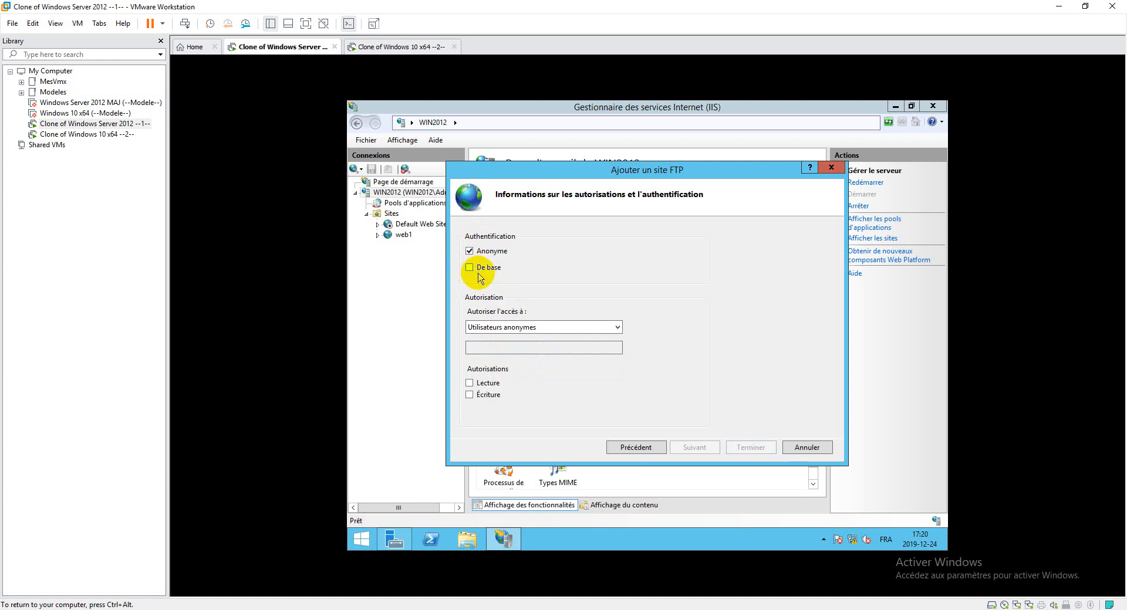
left_click(470, 383)
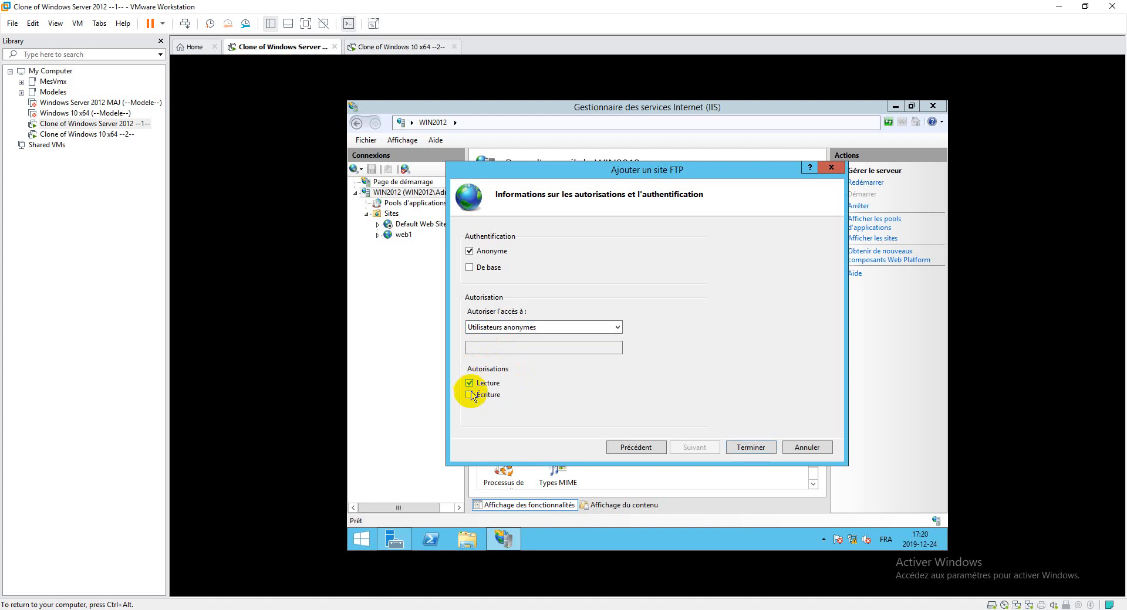
left_click(470, 396)
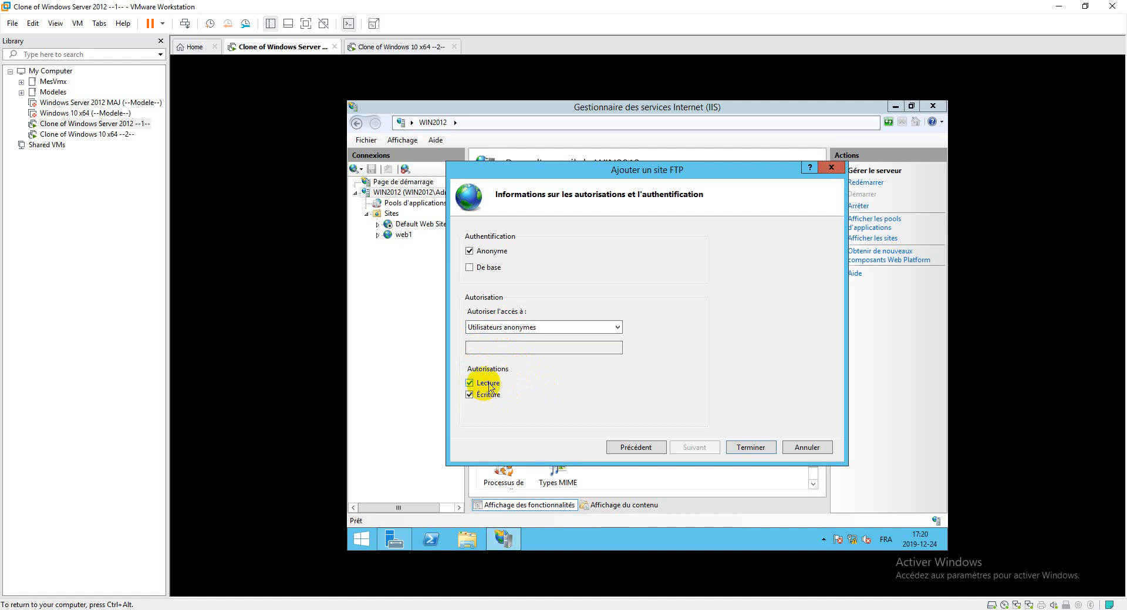
- Finish the wizard to create the MyFTP site
left_click(746, 447)
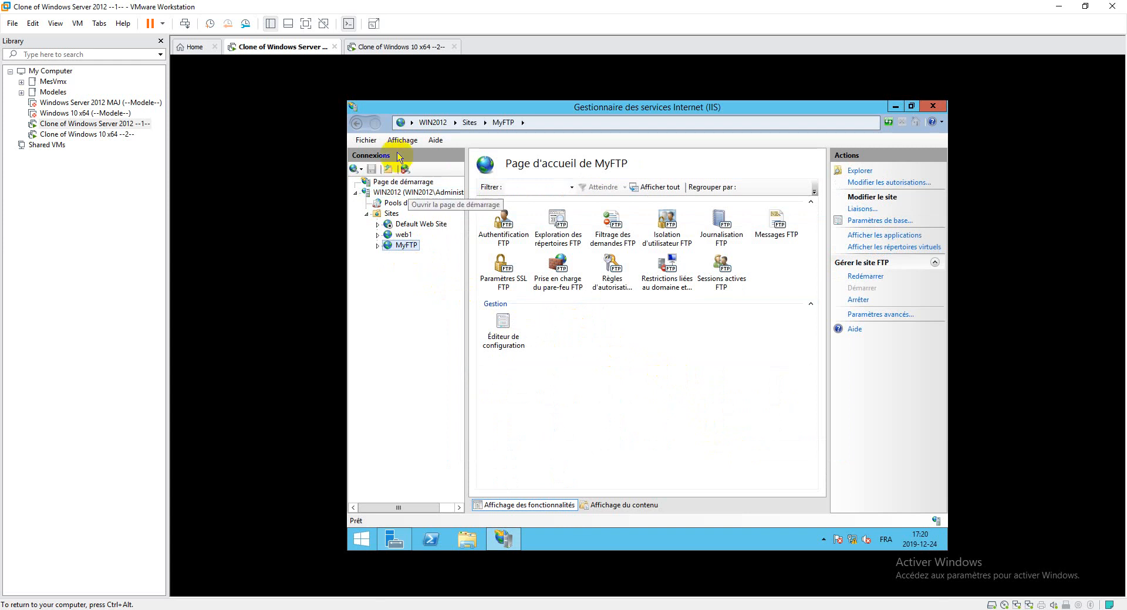
- Switch to the Windows 10 x64 virtual machine and open a maximized Command Prompt (cmd)
left_click(396, 47)
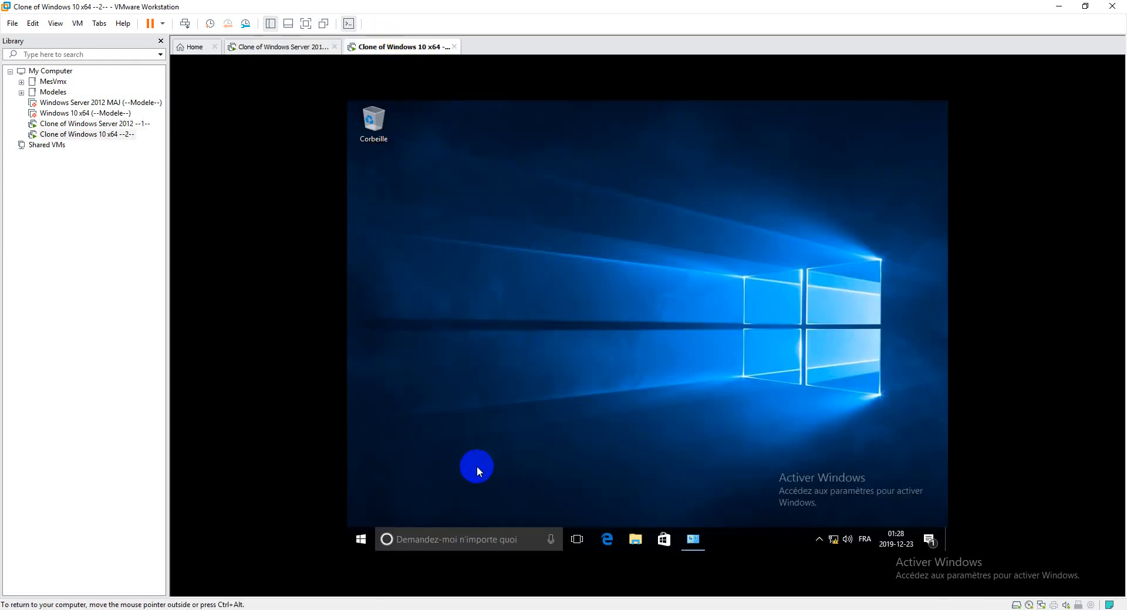
left_click(426, 535)
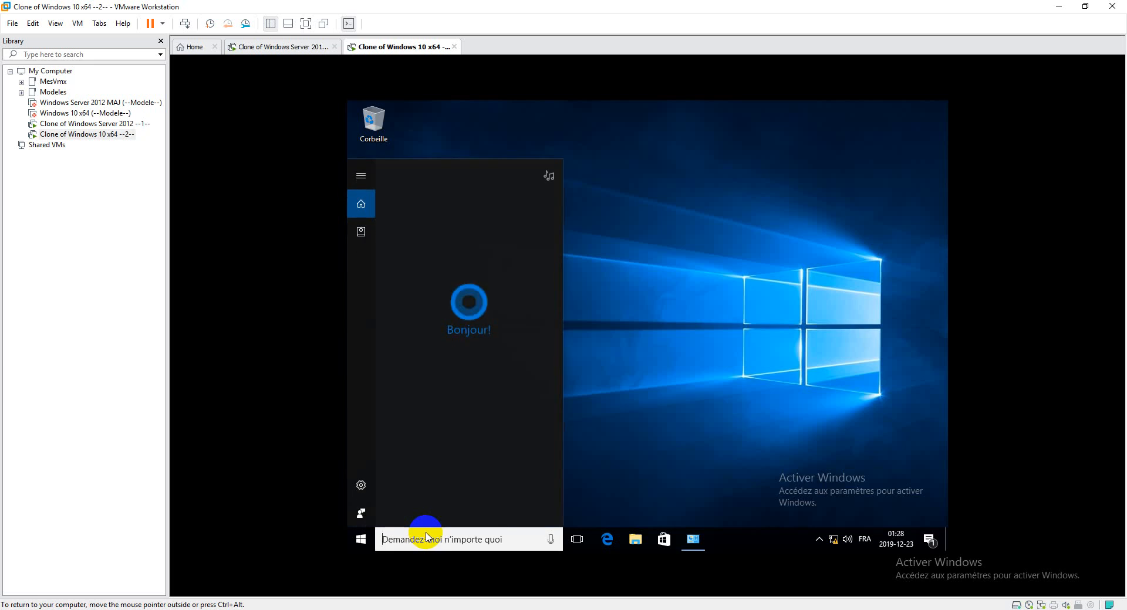
type("cmd")
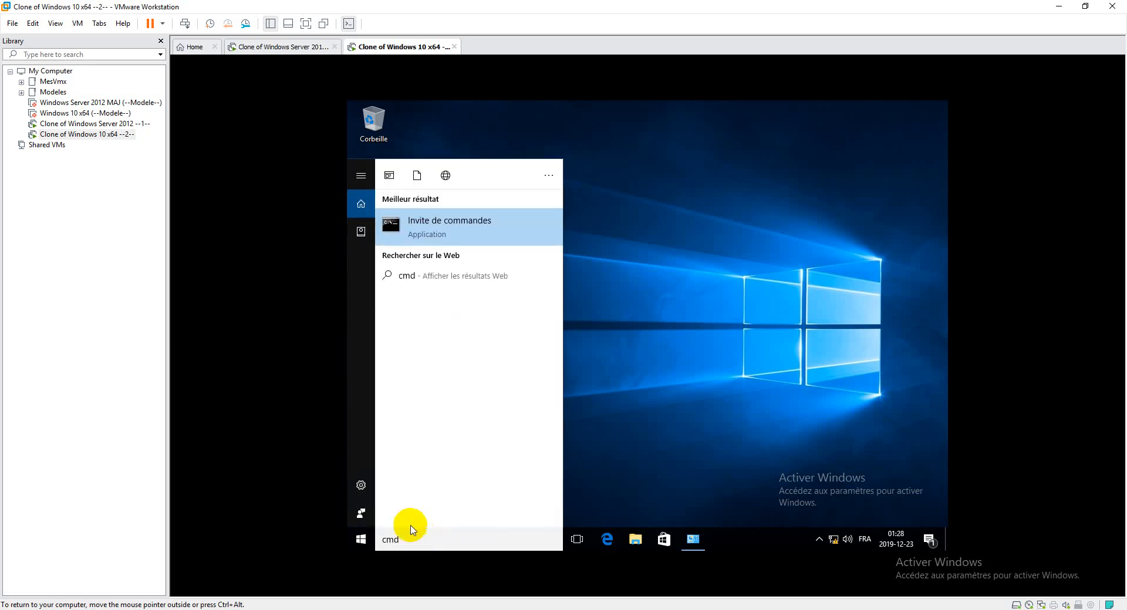
left_click(459, 231)
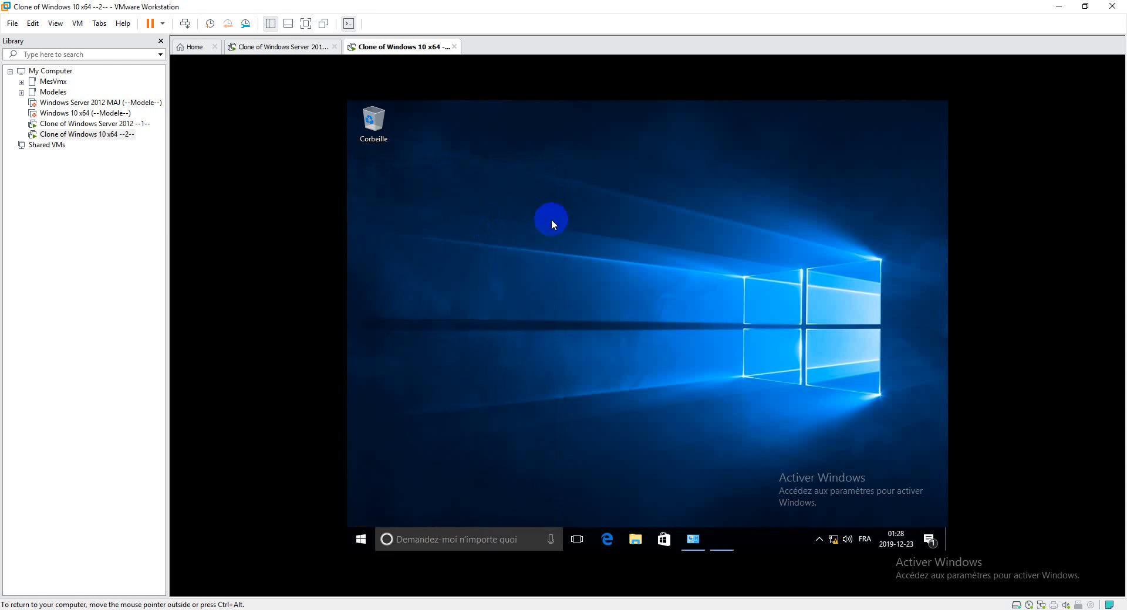
double_click(752, 154)
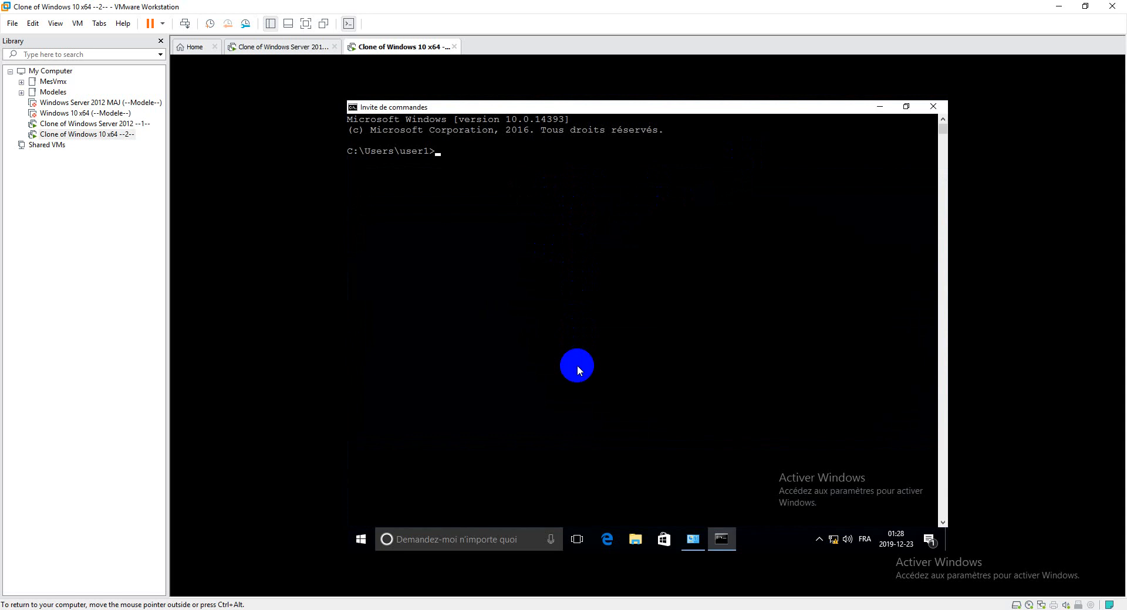
key("ctrl+alt")
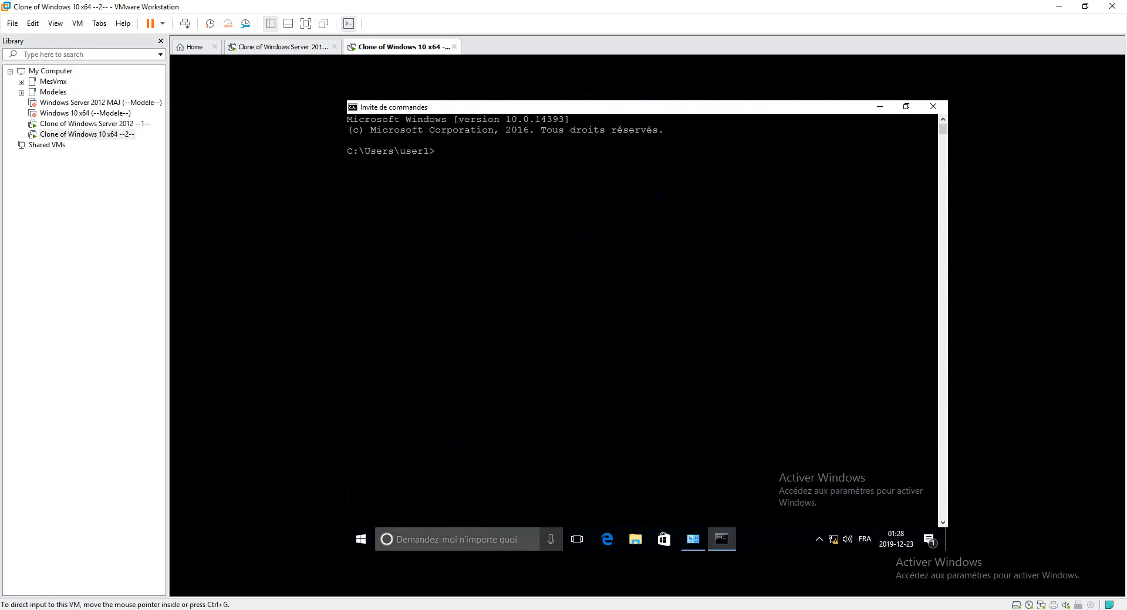
left_click(473, 253)
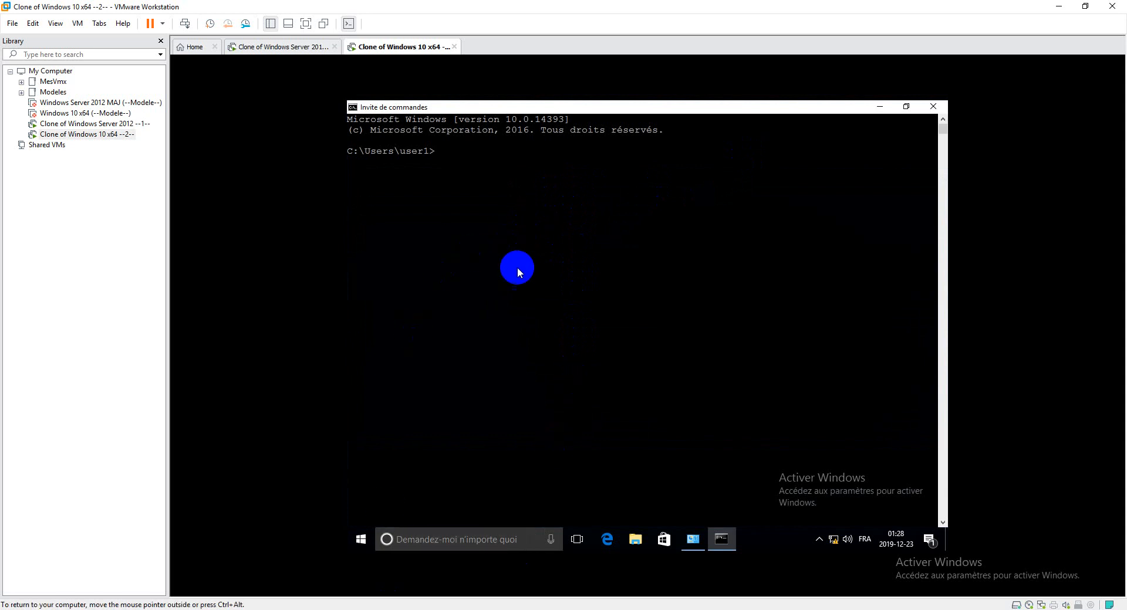
key("ctrl+alt")
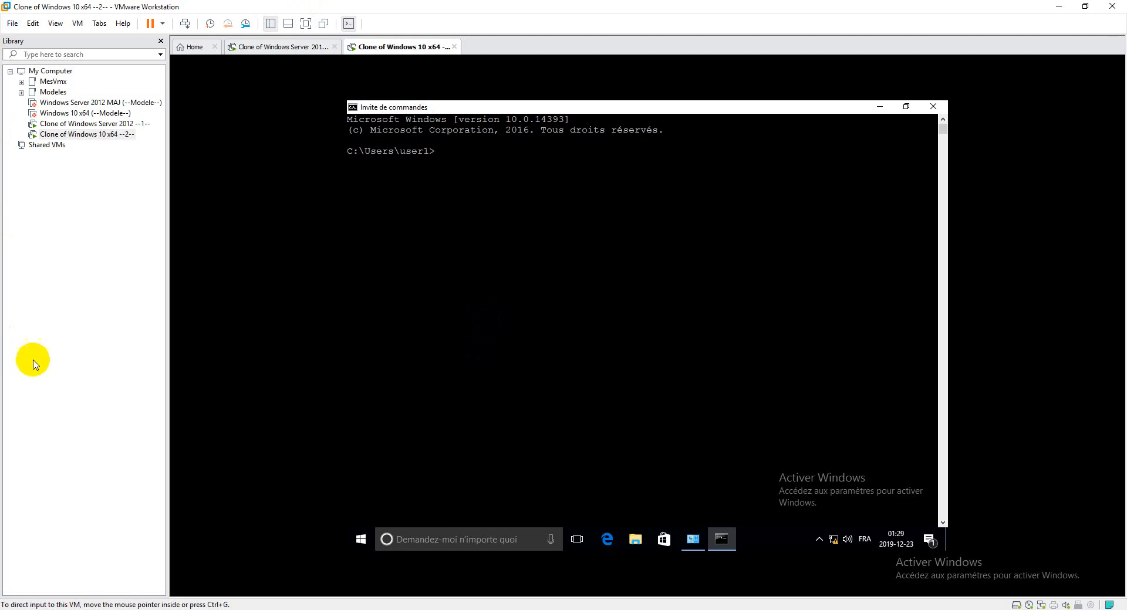
left_click(611, 213)
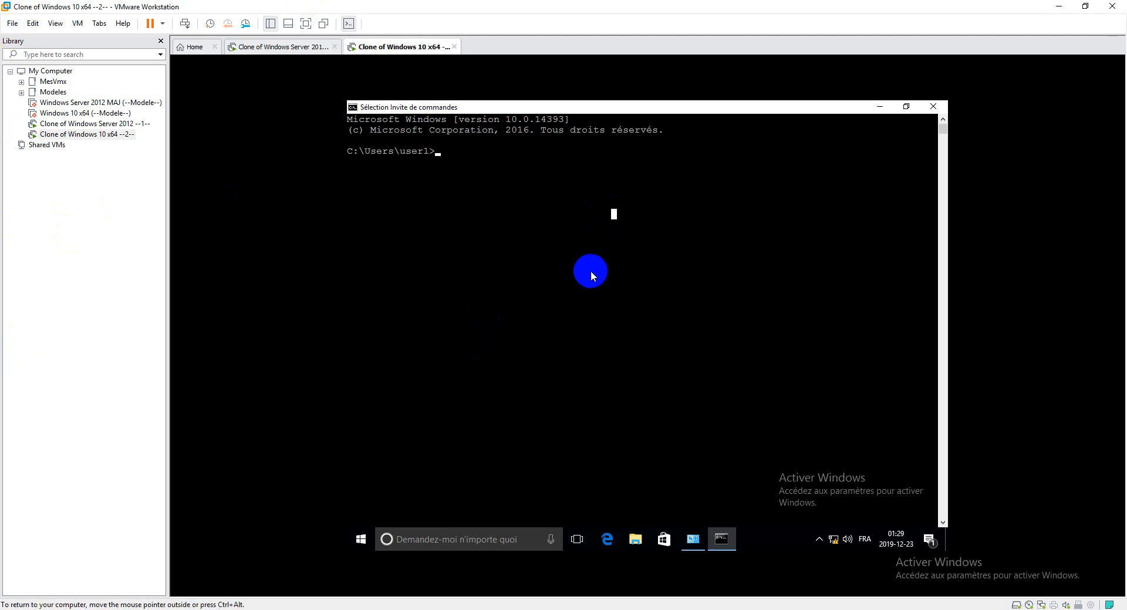
key("Escape")
- Open an FTP connection to the server at 192.168.1.1 from the command line
type("ftp")
type("win")
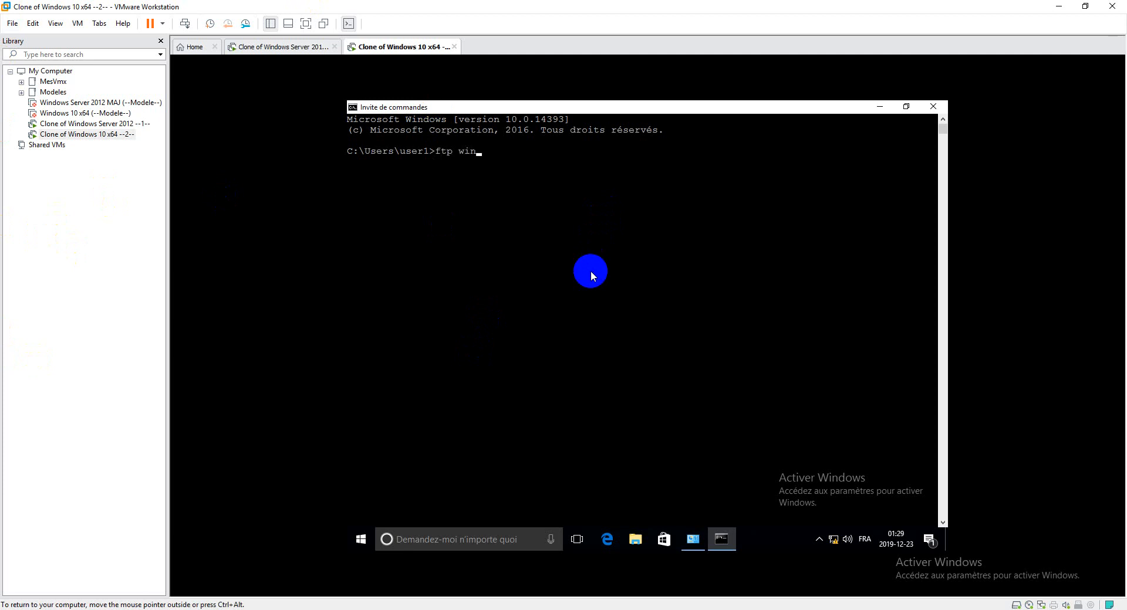
key("BackSpace")
key("BackSpace")
key("BackSpace")
type("192.168.1.1")
key("Return")
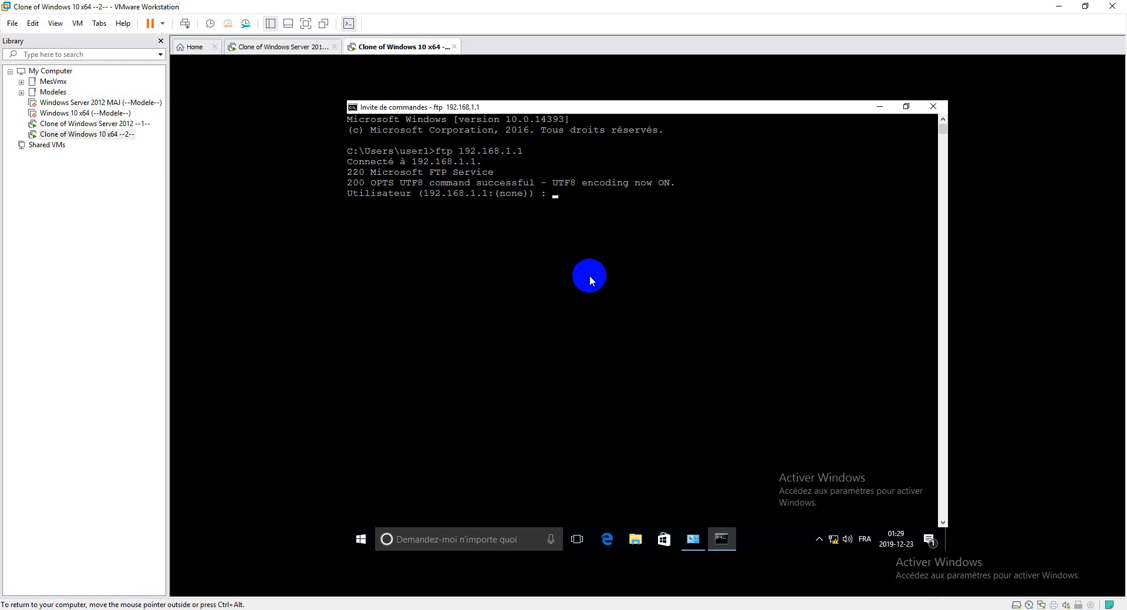
- Log in to the FTP server as anonymous, leaving the password blank
type("anonymous")
key("Return")
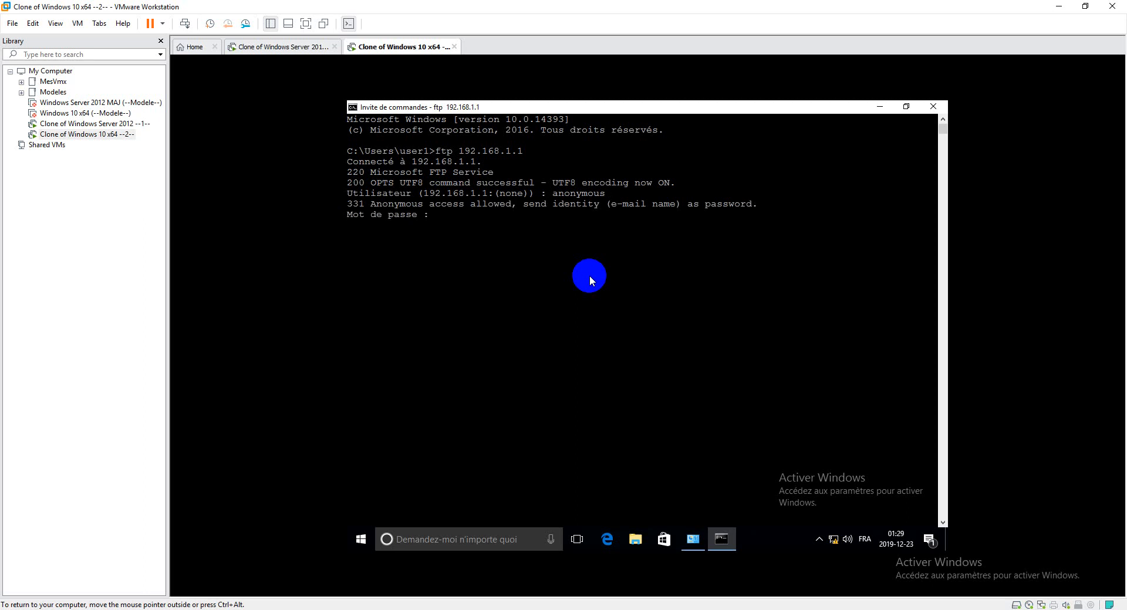
key("Return")
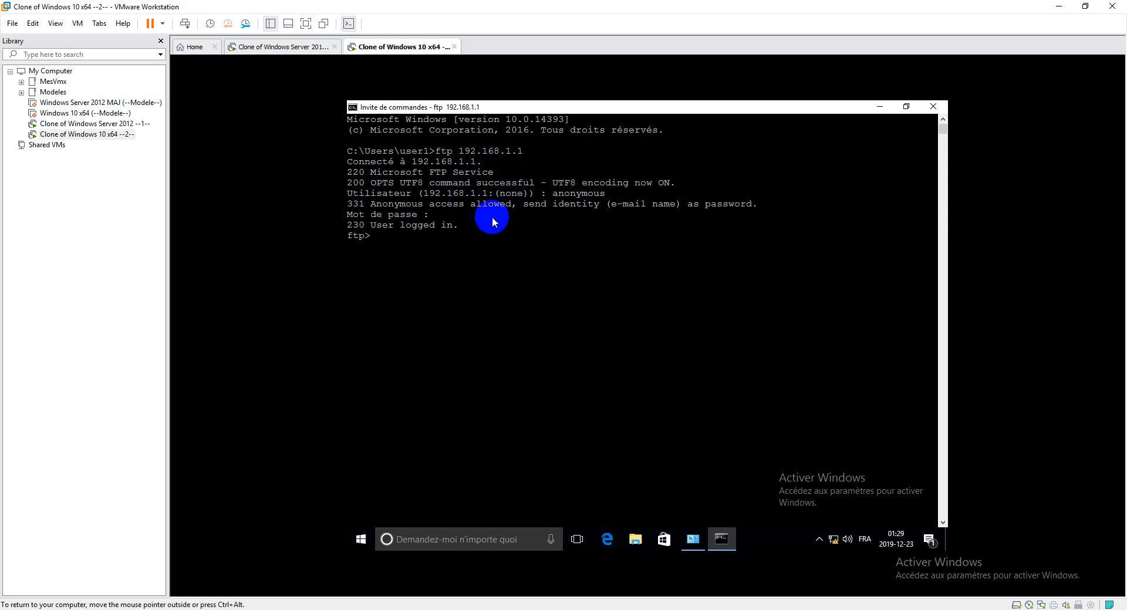
- Show the available FTP commands with help and list the remote directory with dir
type("help")
key("Return")
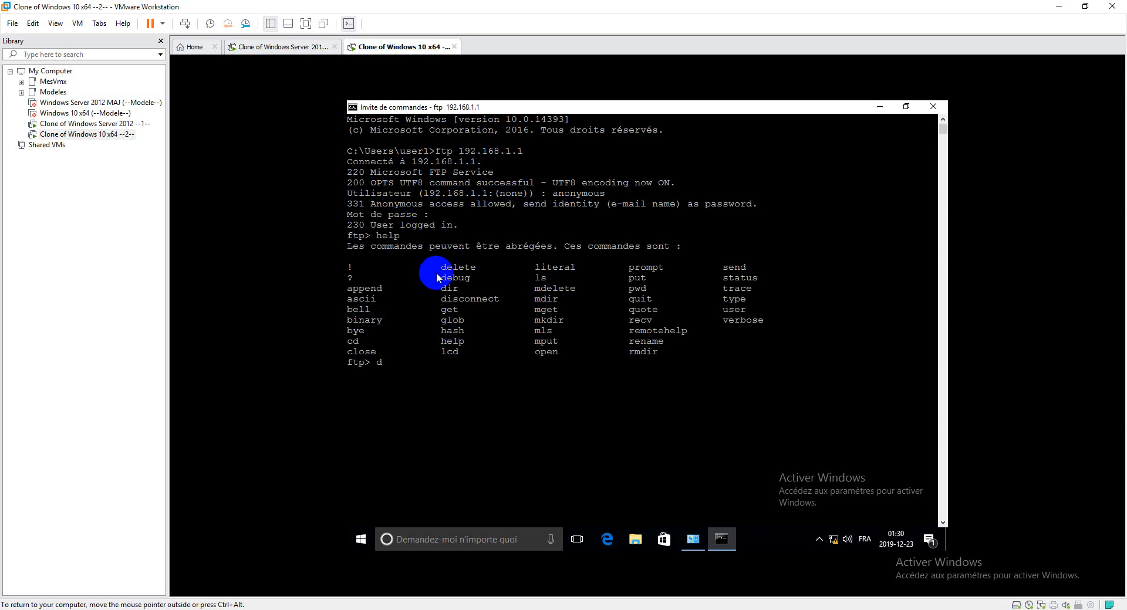
type("dir")
key("Return")
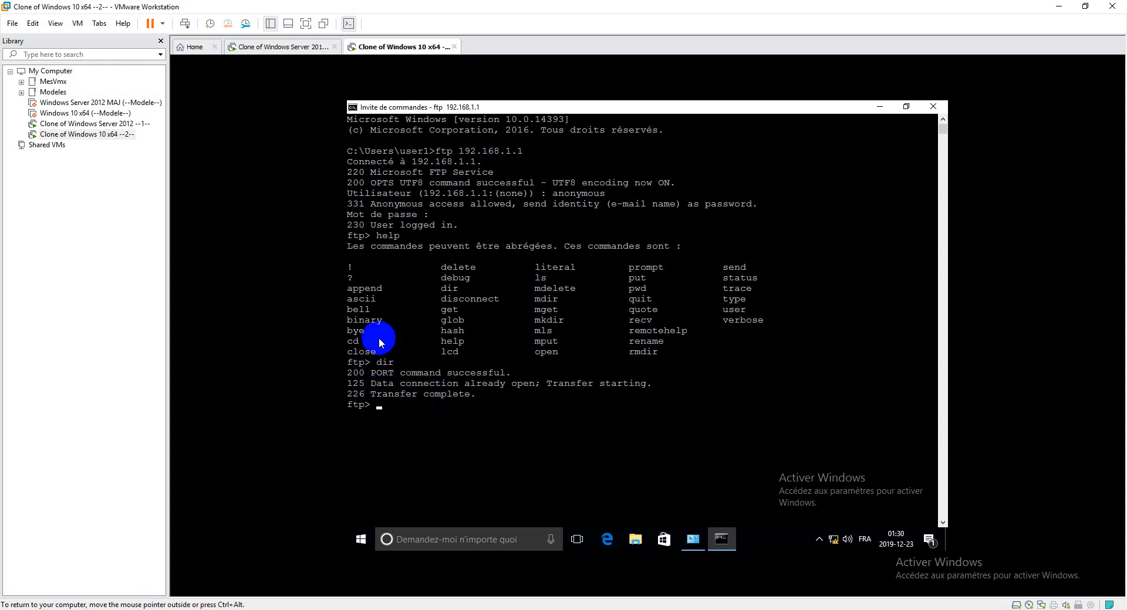
- Switch to the Windows Server 2012 virtual machine, minimize its open windows and browse to C:\inetpub\ftproot\MyFTP in File Explorer
left_click(296, 47)
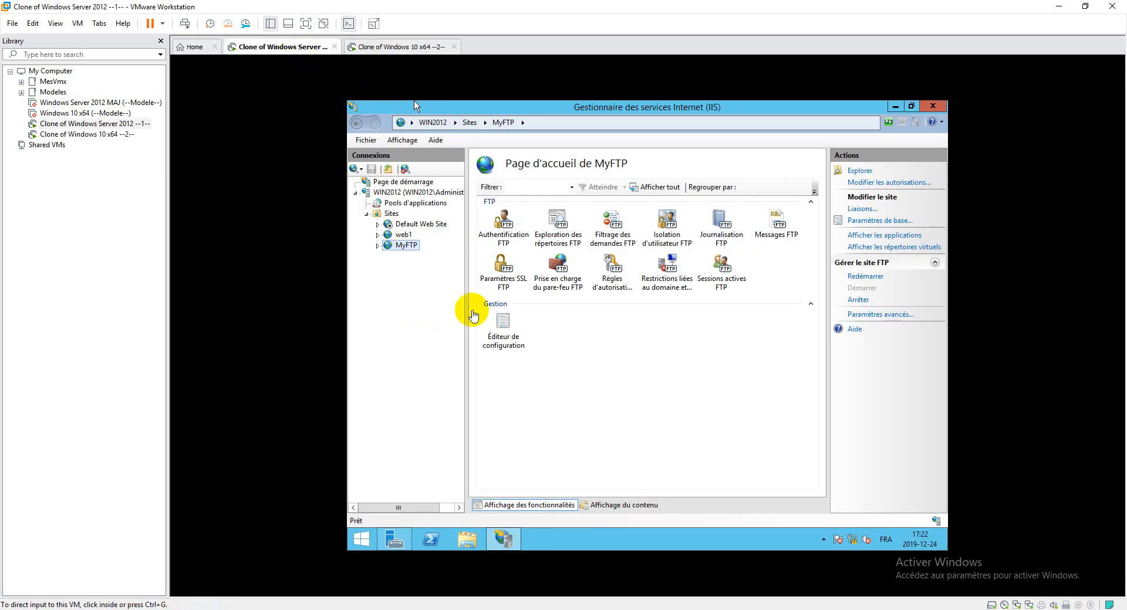
left_click(895, 106)
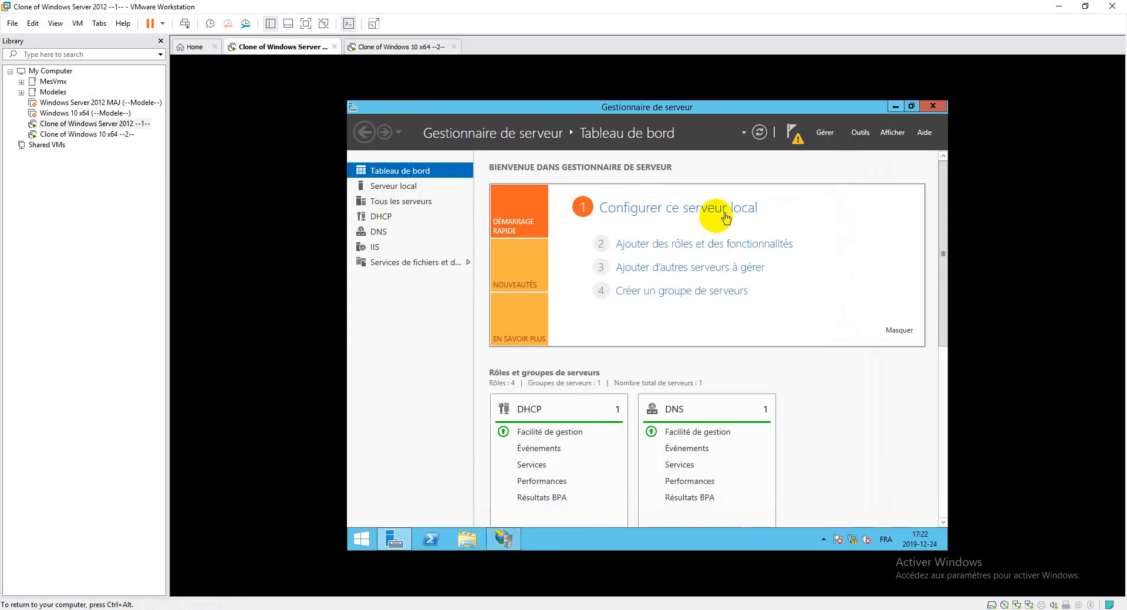
left_click(893, 107)
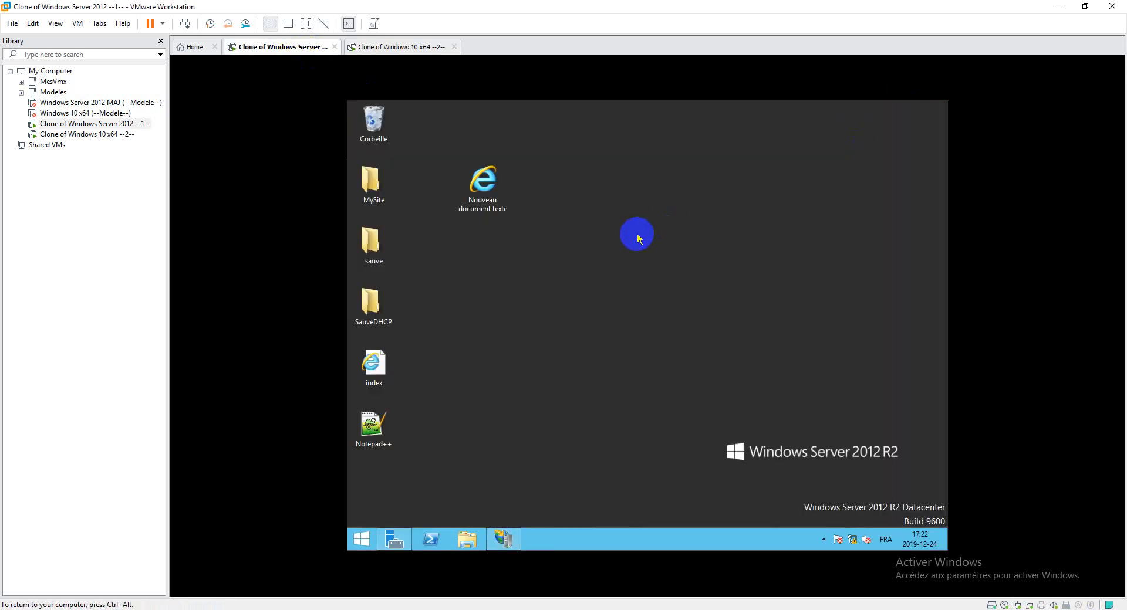
key("super+e")
double_click(544, 381)
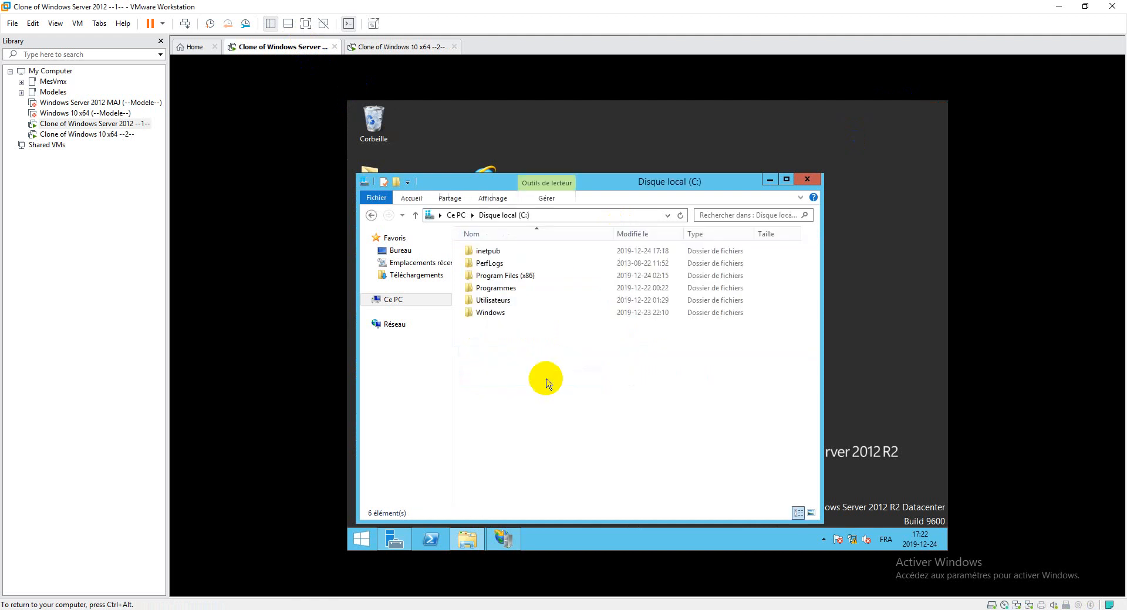
double_click(484, 251)
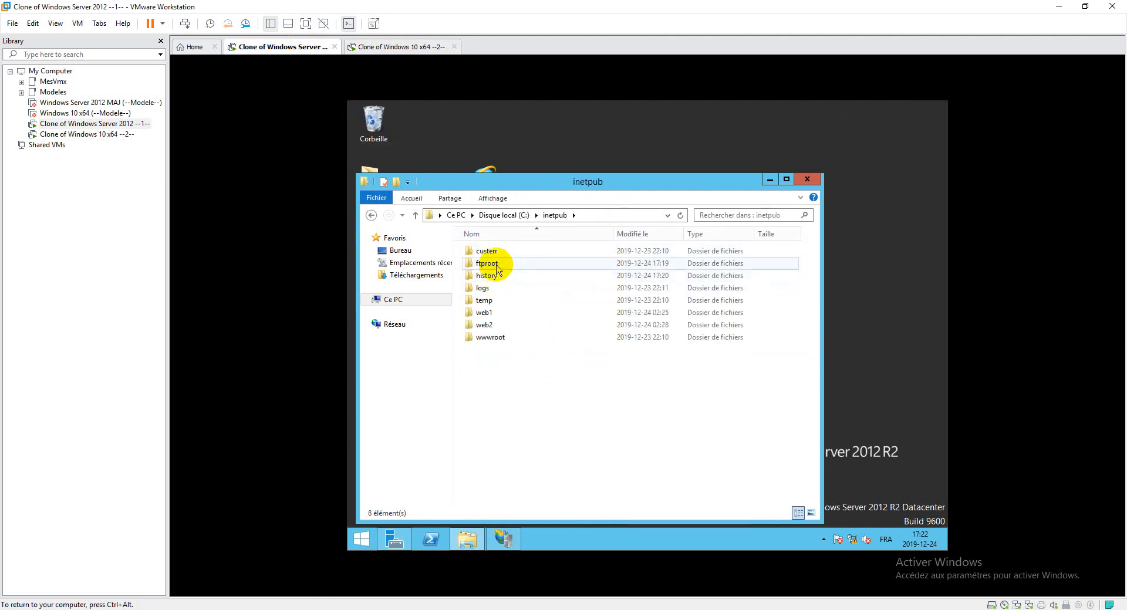
double_click(490, 263)
double_click(494, 253)
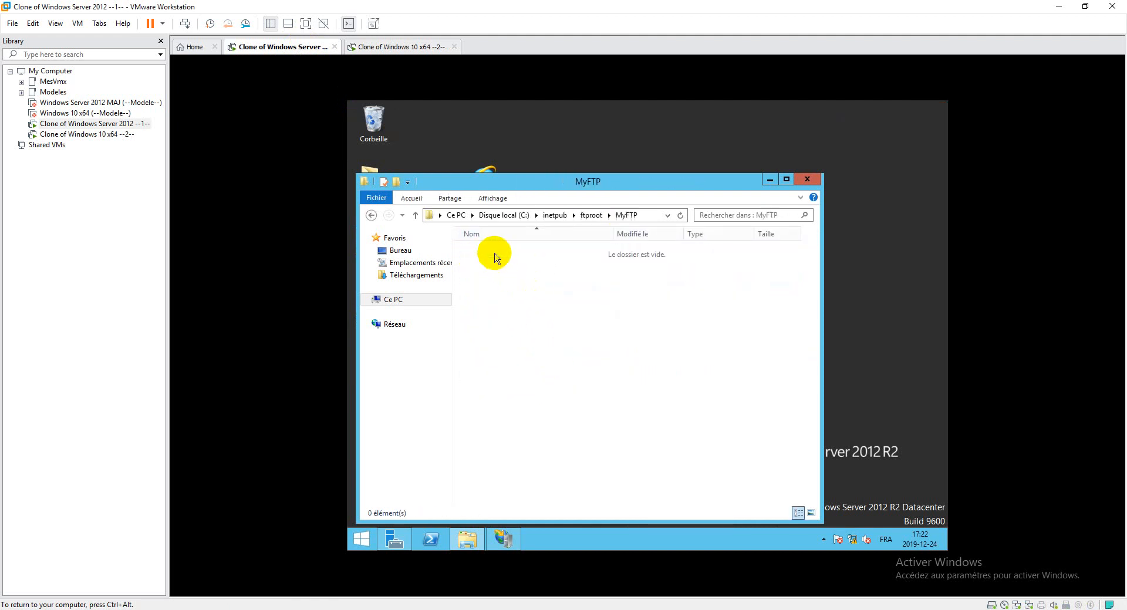
- Create a folder named dossier1 inside the MyFTP folder
right_click(519, 297)
mouse_move(591, 418)
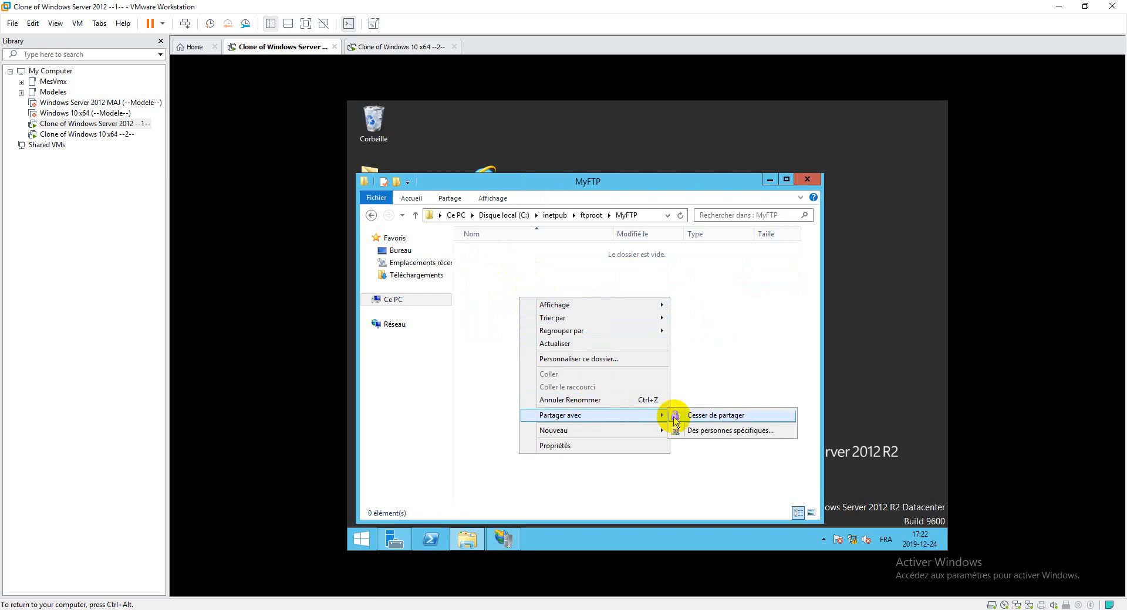
mouse_move(600, 434)
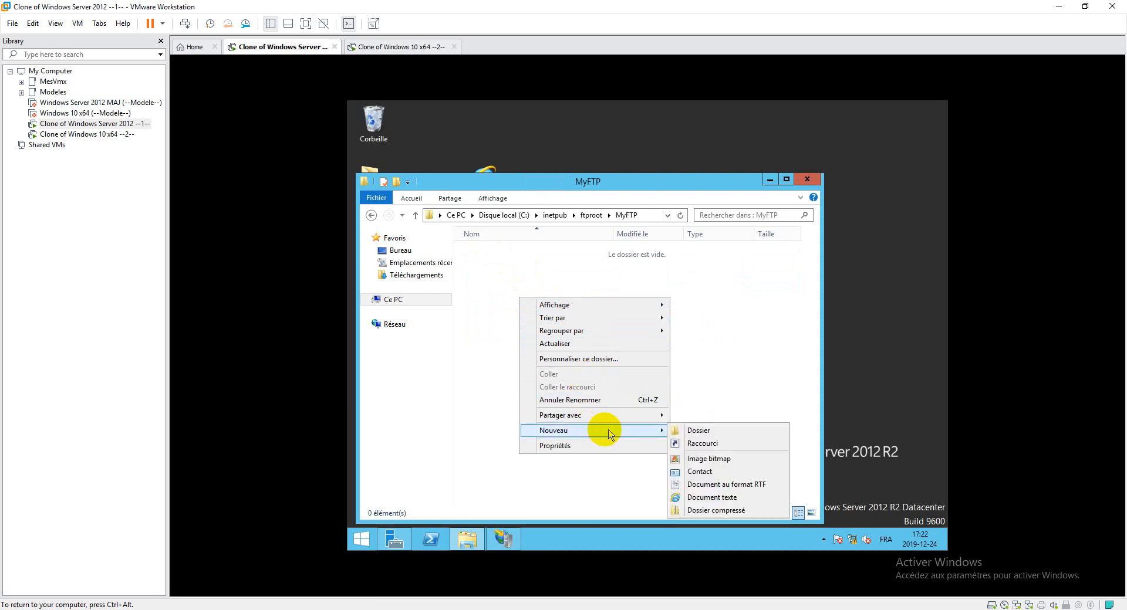
left_click(704, 435)
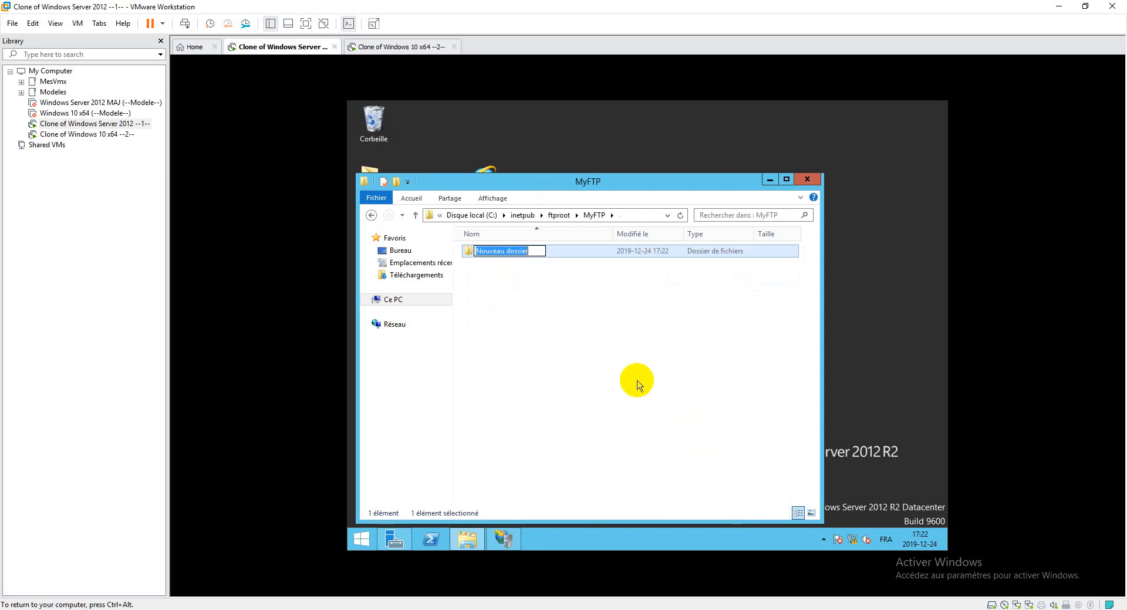
type("dir")
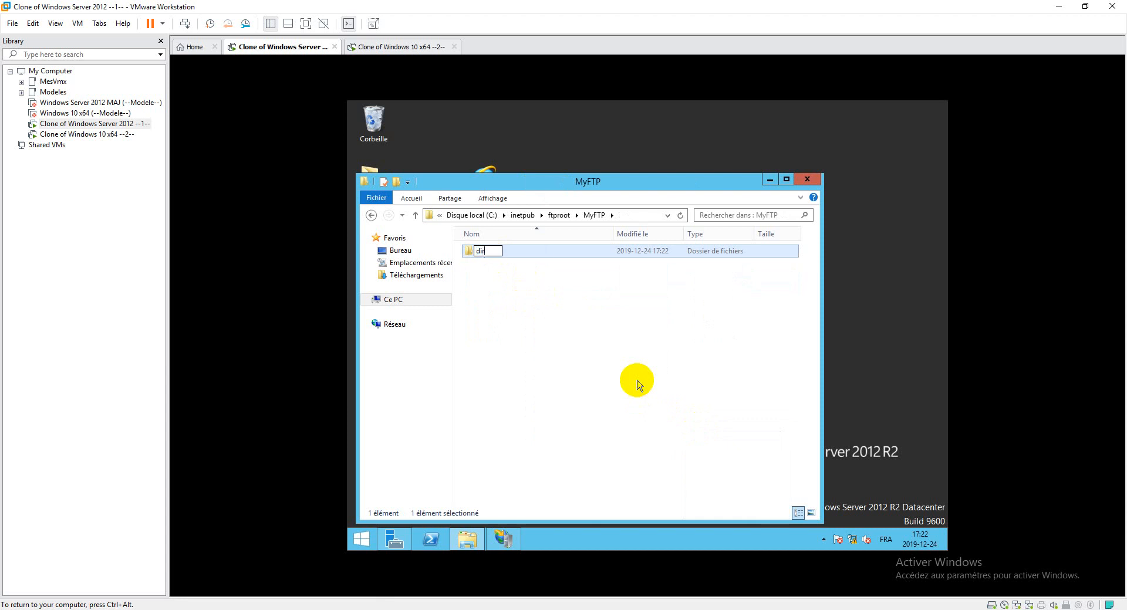
key("BackSpace")
key("BackSpace")
key("BackSpace")
type("dossier1")
key("Return")
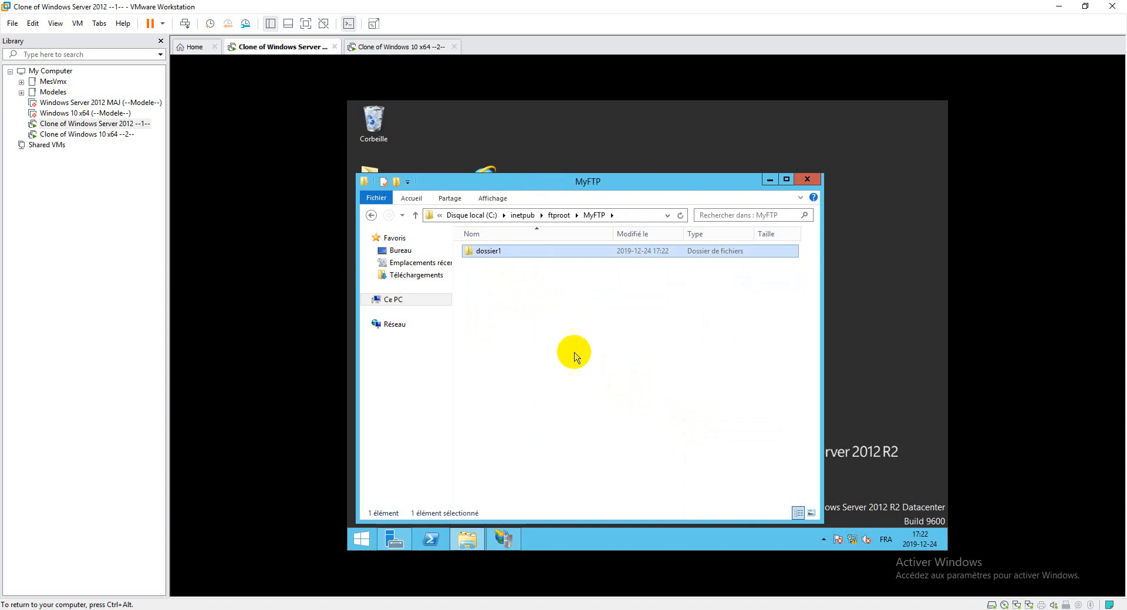
- Create an RTF document named fich1 inside the MyFTP folder
right_click(572, 346)
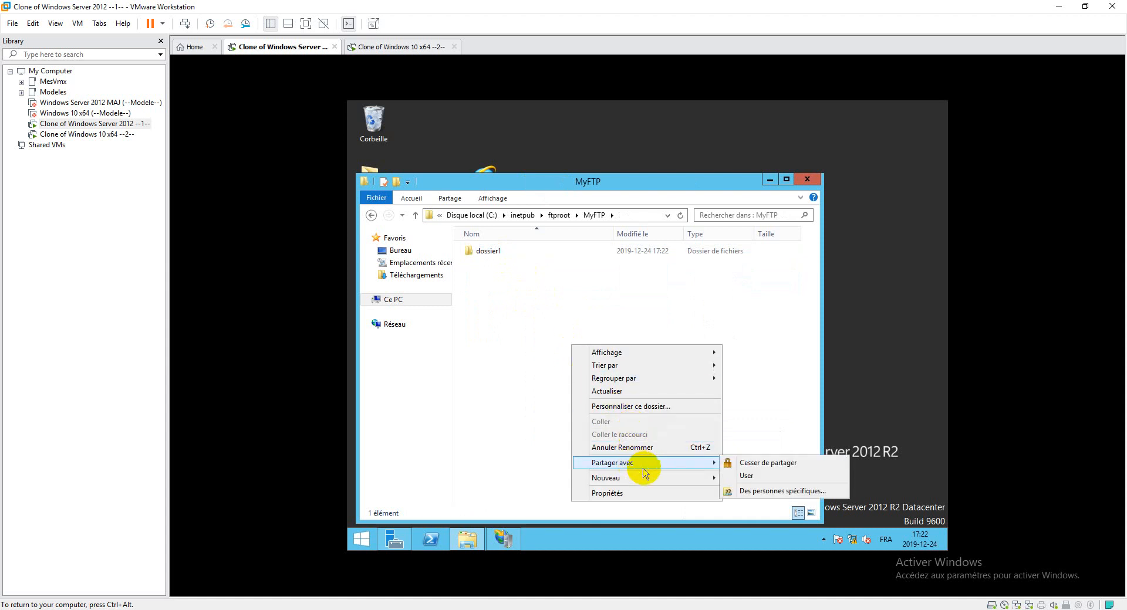
mouse_move(648, 476)
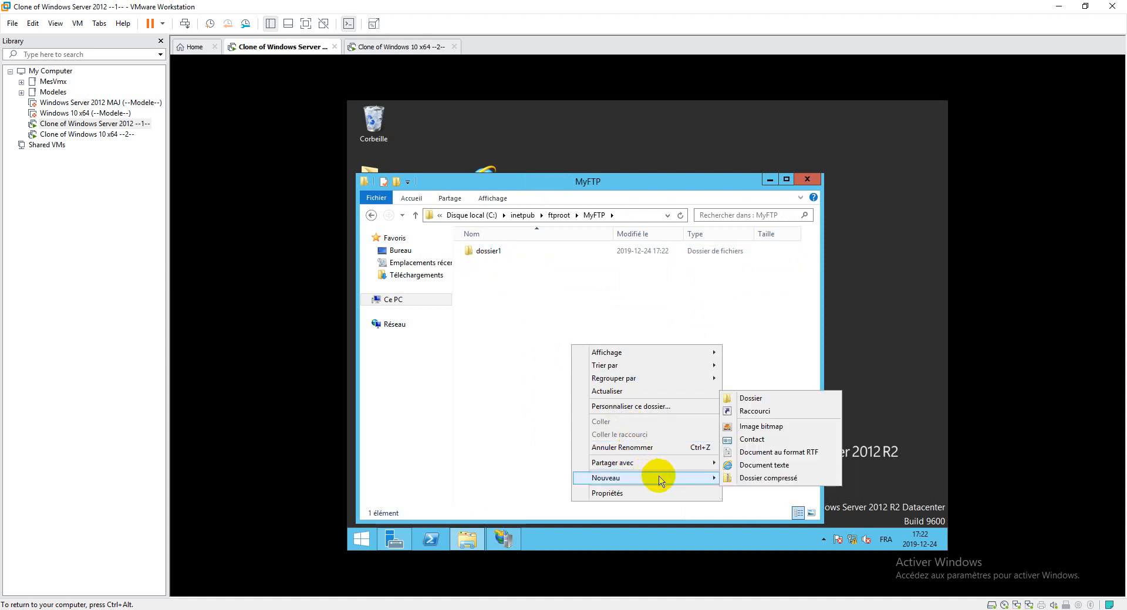
left_click(753, 453)
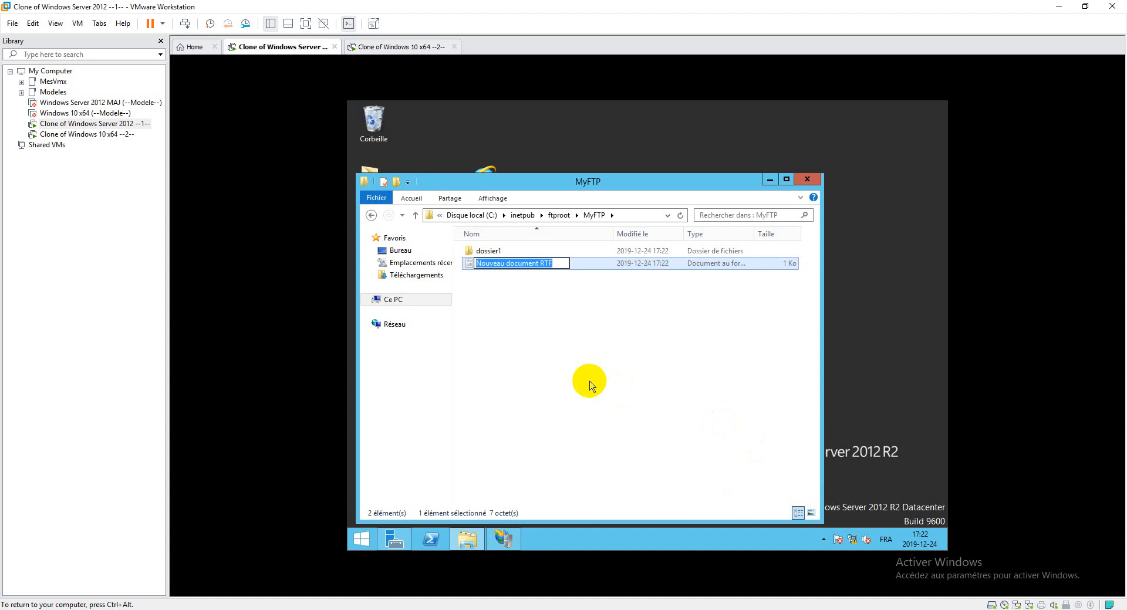
type("fich1")
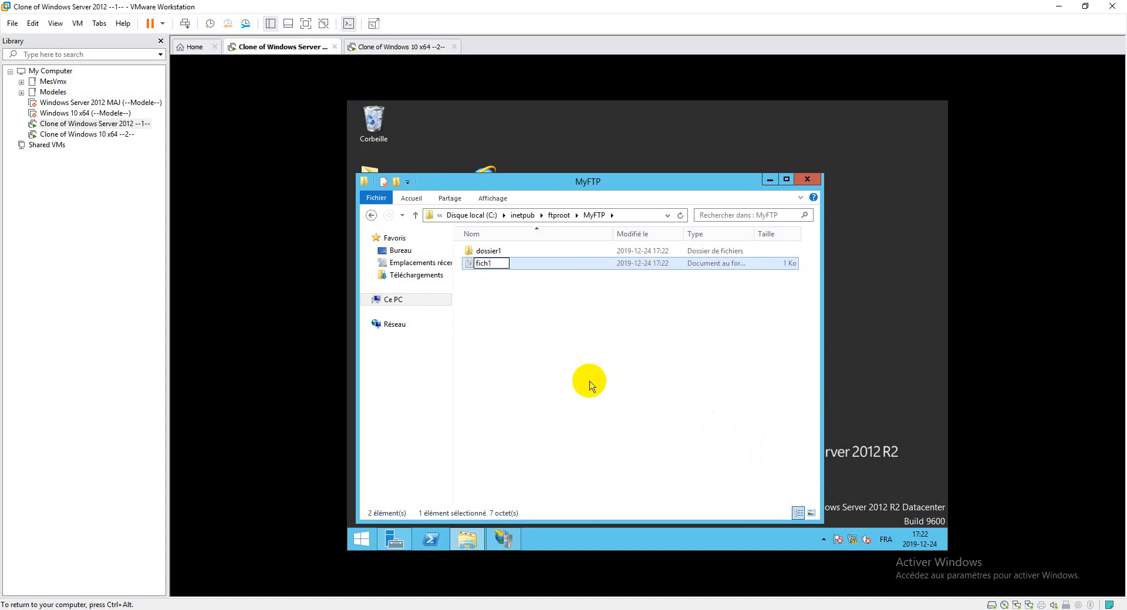
key("Return")
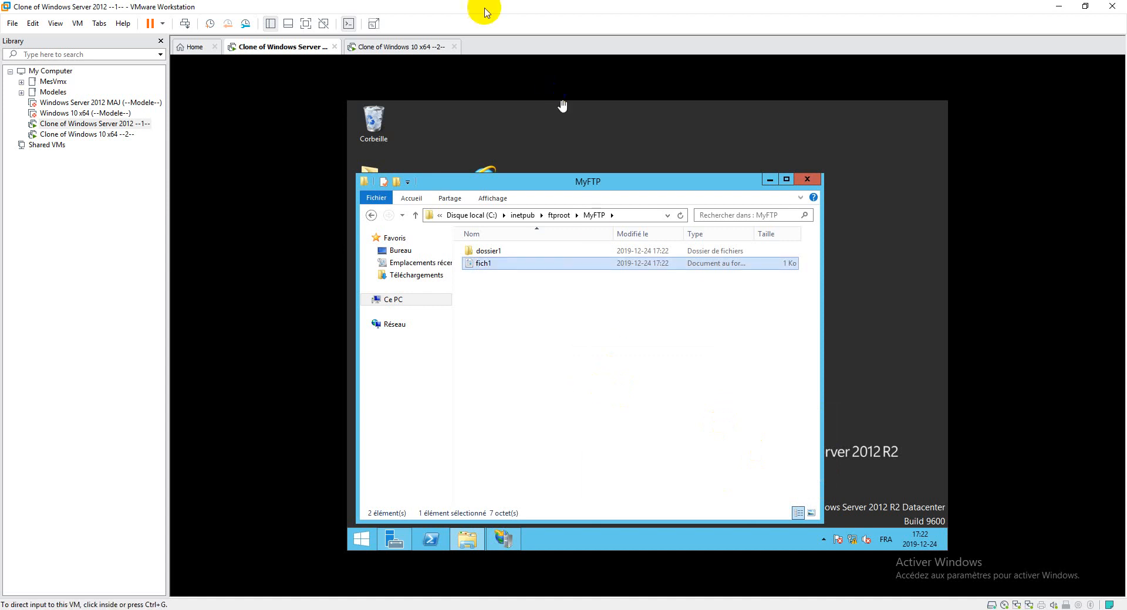
- Return to the FTP session on the Windows 10 virtual machine, list the remote directory again and download fich1.rtf with get
left_click(395, 46)
left_click(503, 265)
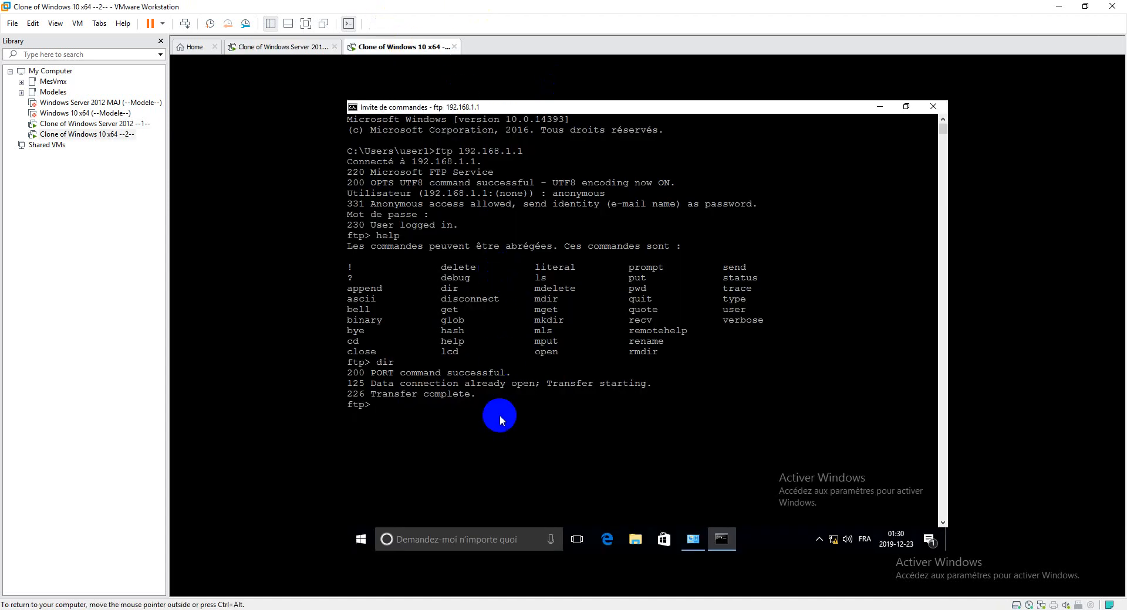
type("dir")
key("Return")
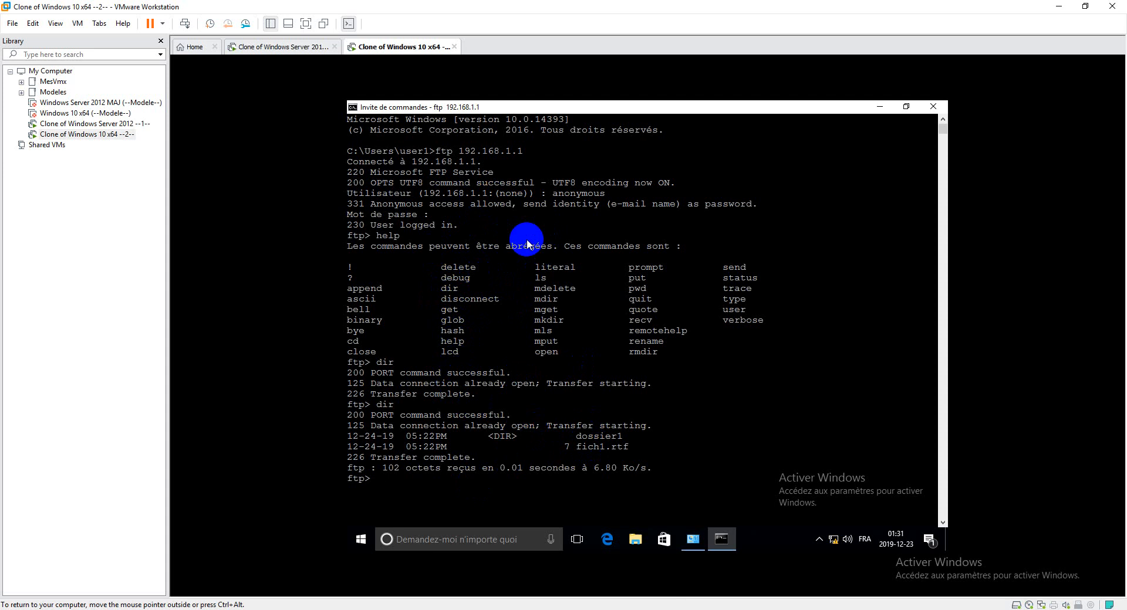
type("get fich1.rtf")
key("Return")
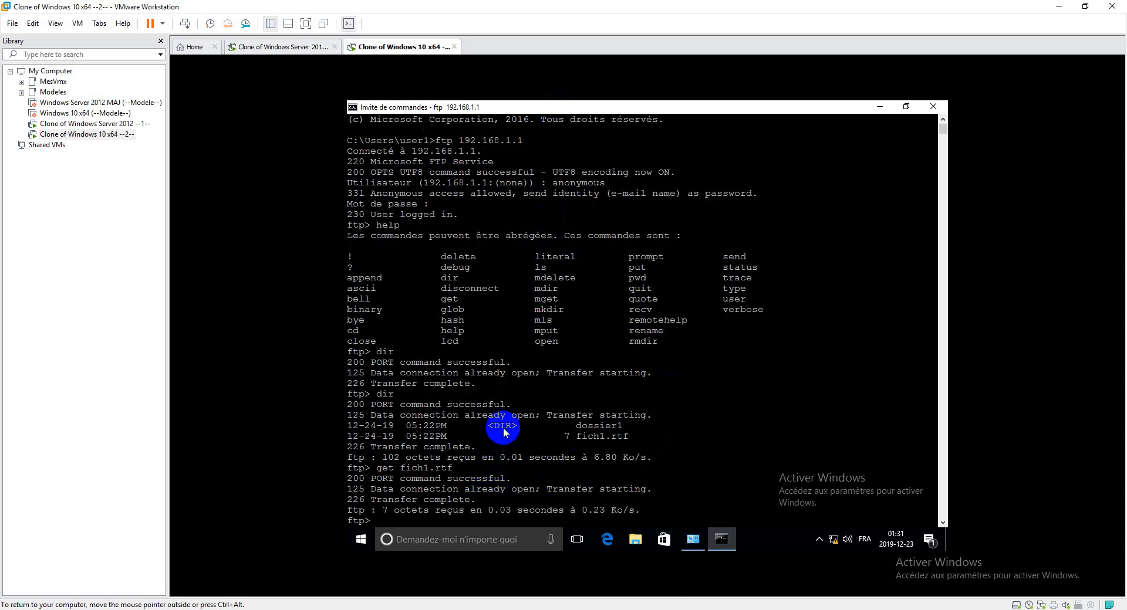
- Quit the FTP session, list the local user folder with dir to check for fich1.rtf, and minimize the command prompt
type("quit")
key("Return")
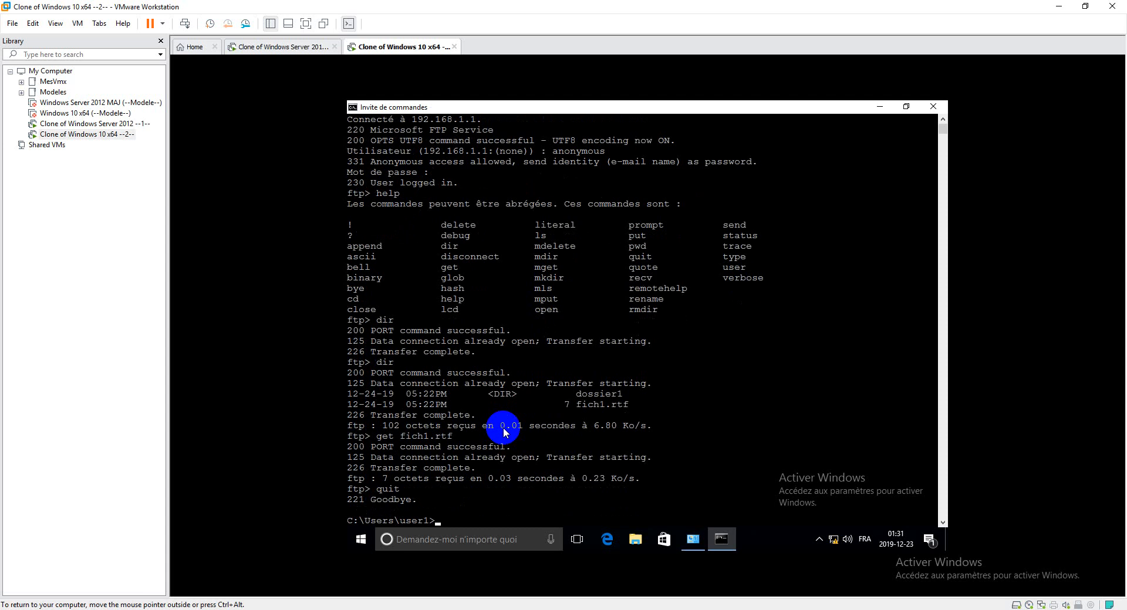
type("dir")
key("Return")
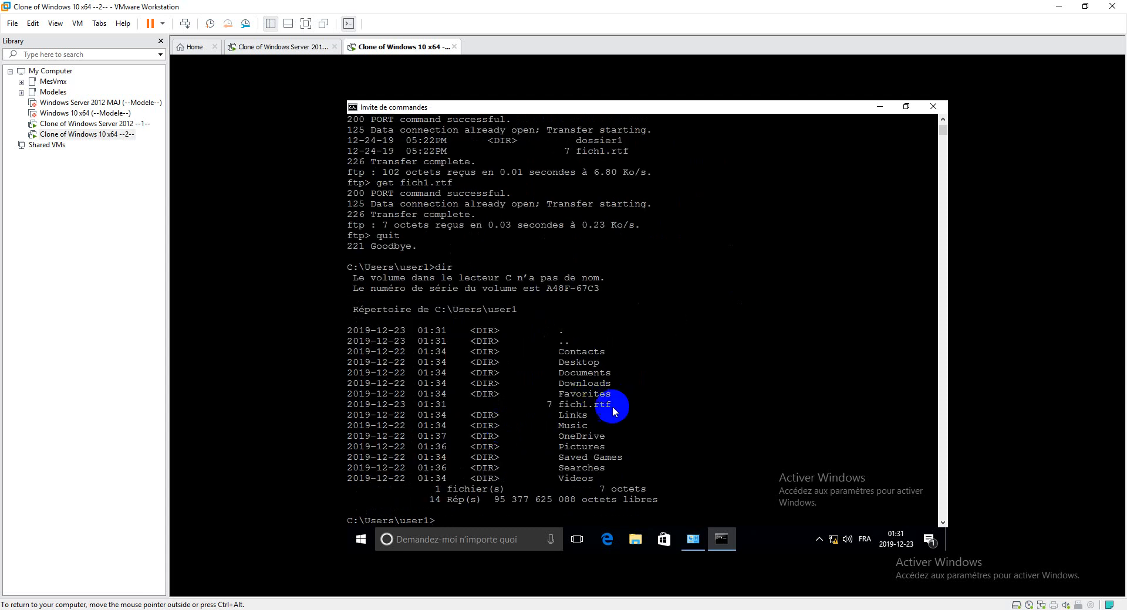
left_click_drag(348, 405, 611, 409)
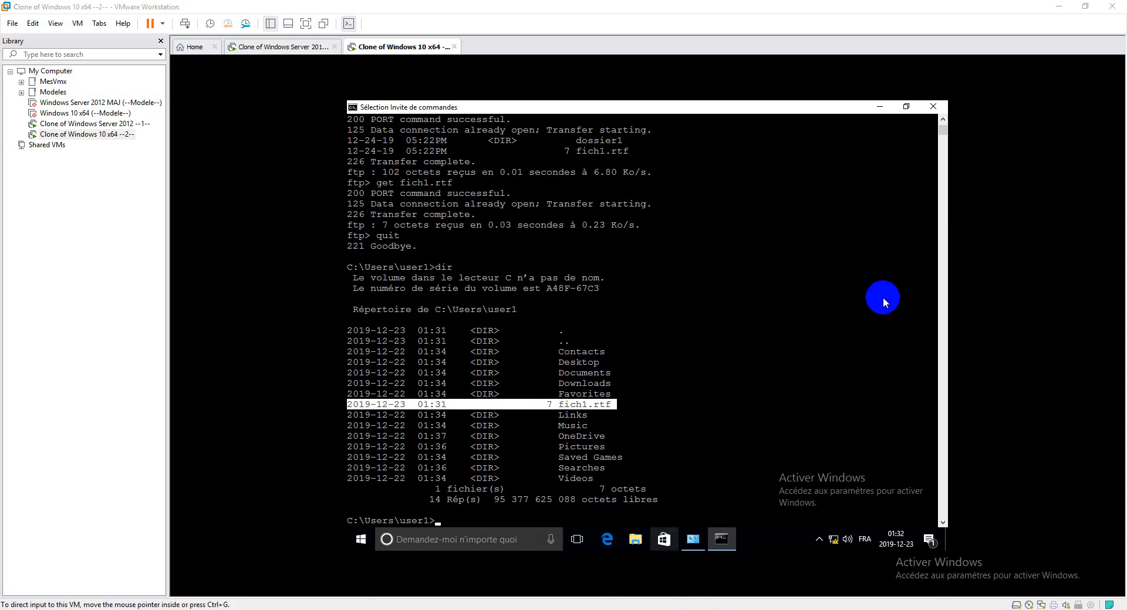
left_click(877, 109)
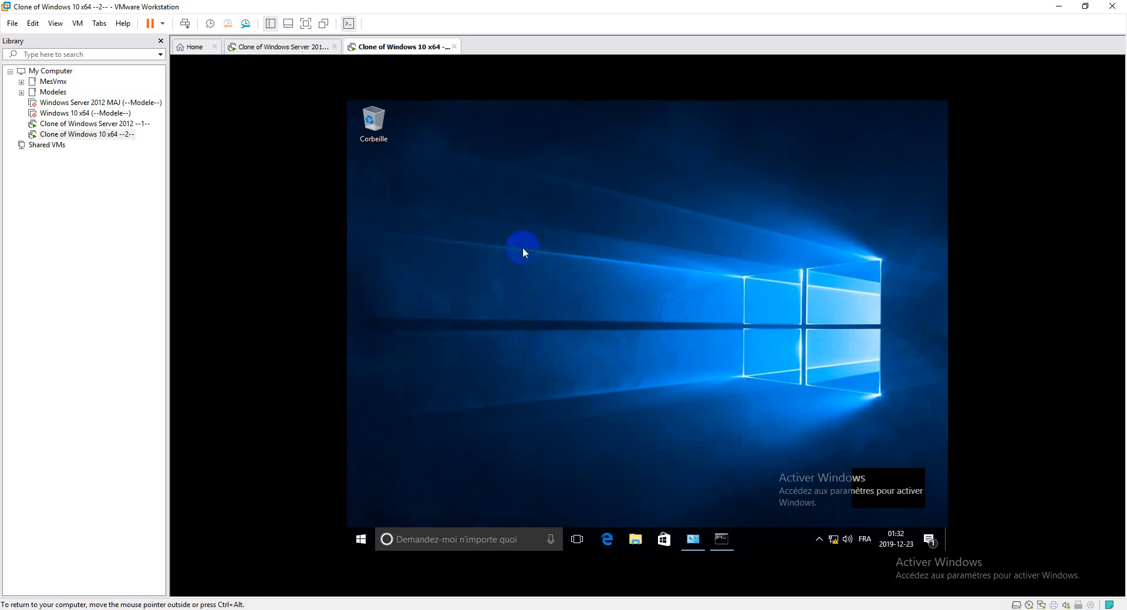
- Add a second network adapter set to NAT in the Windows 10 virtual machine's hardware settings
left_click(77, 24)
left_click(103, 172)
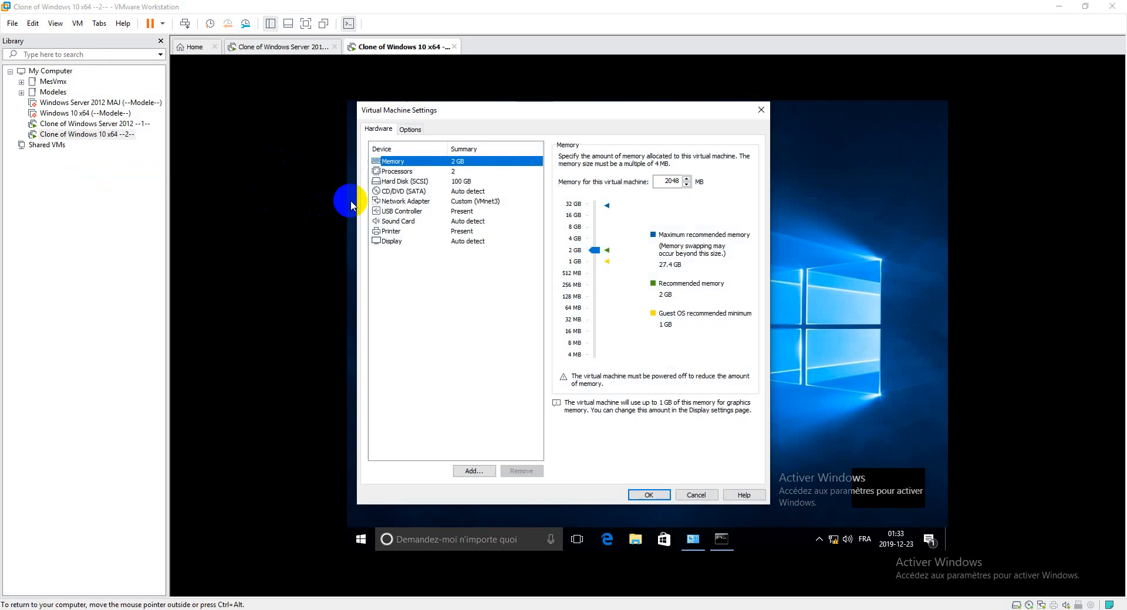
left_click(423, 206)
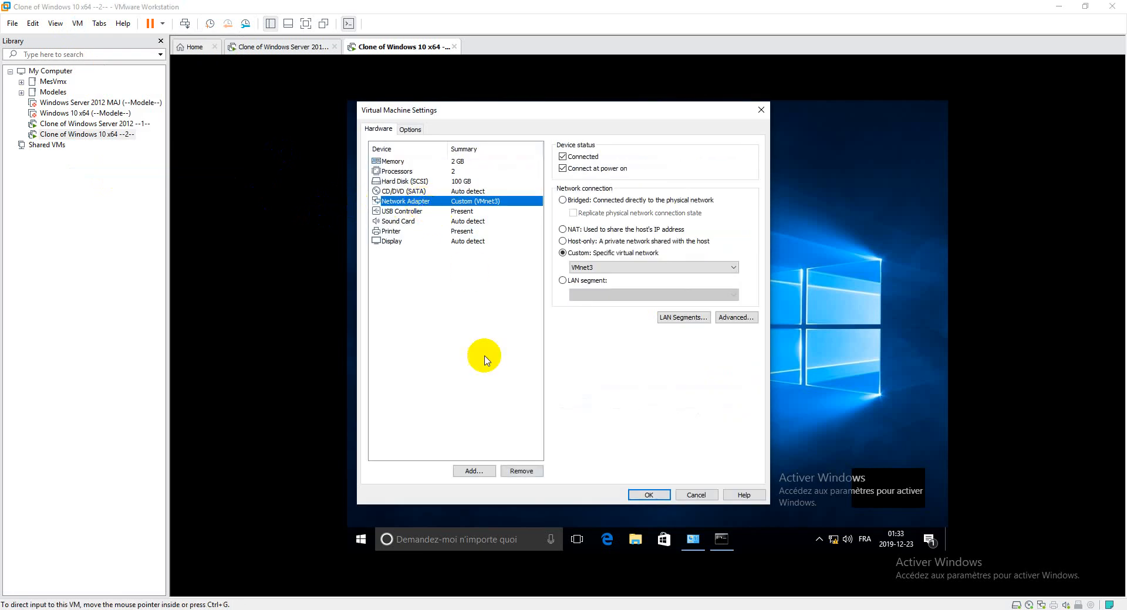
left_click(480, 473)
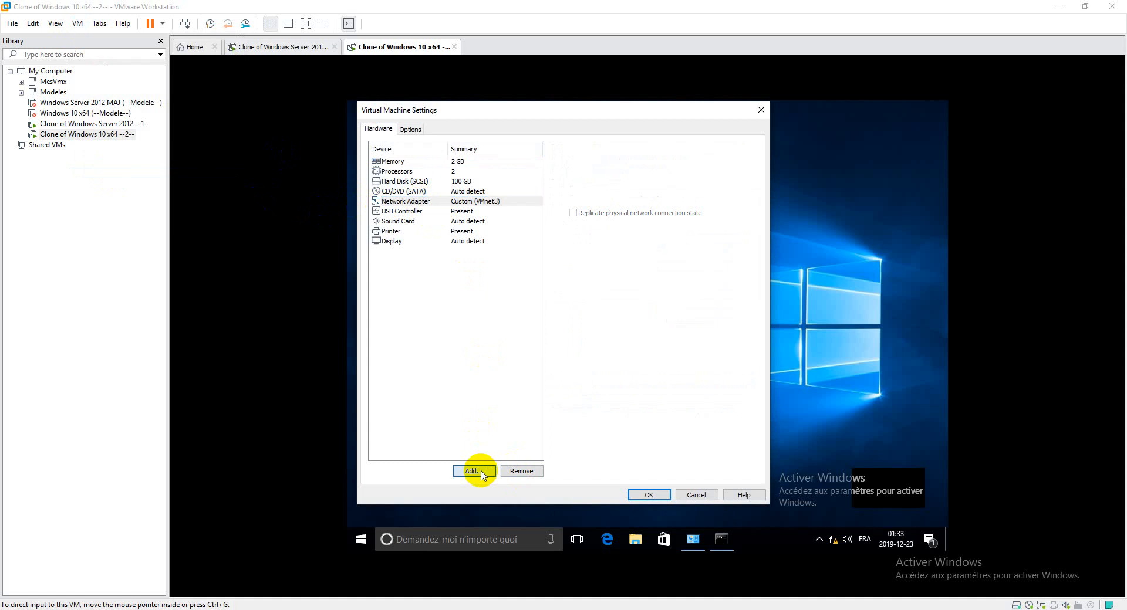
left_click(477, 284)
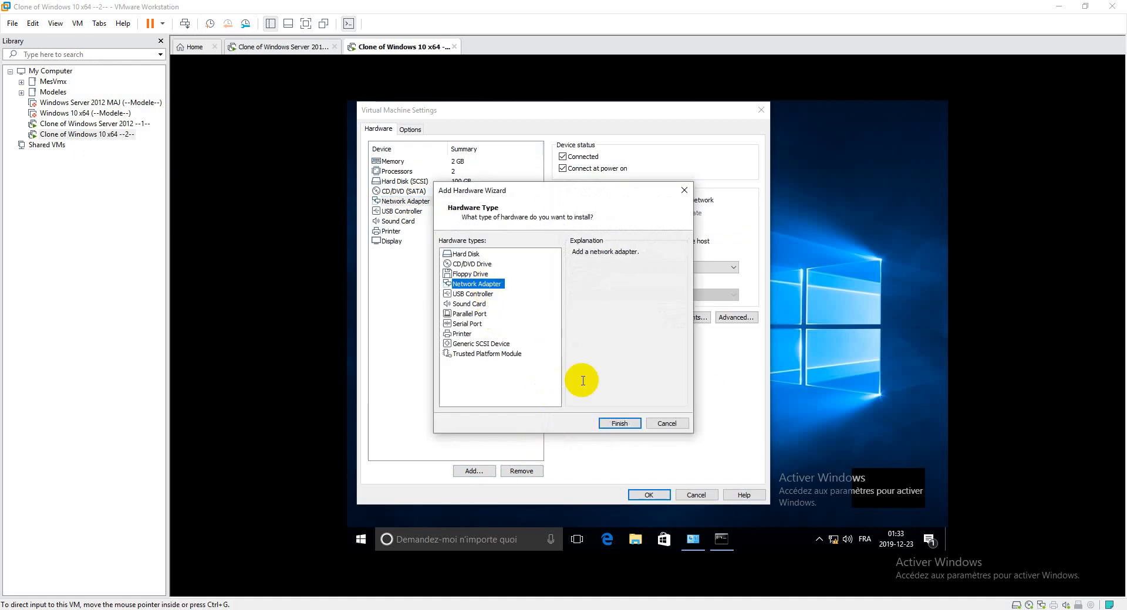
left_click(617, 423)
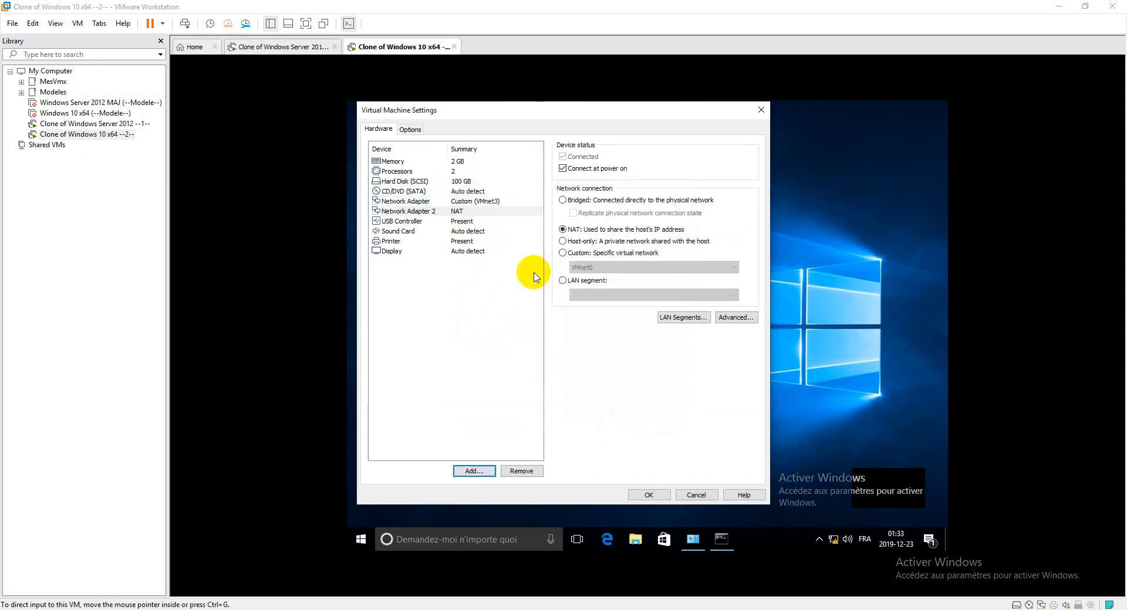
left_click(648, 496)
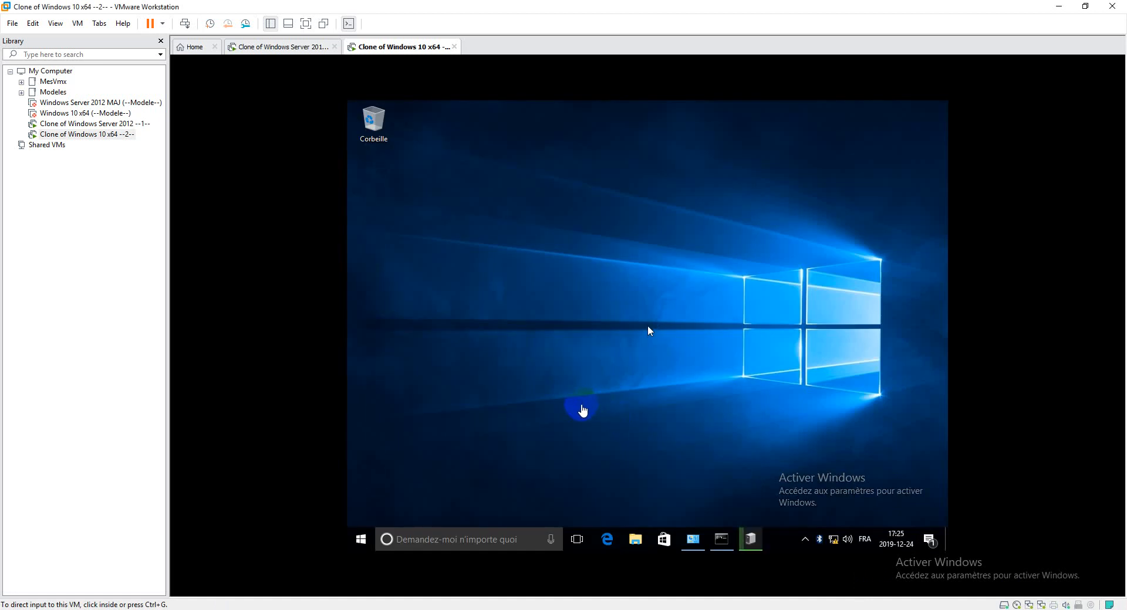
left_click(612, 468)
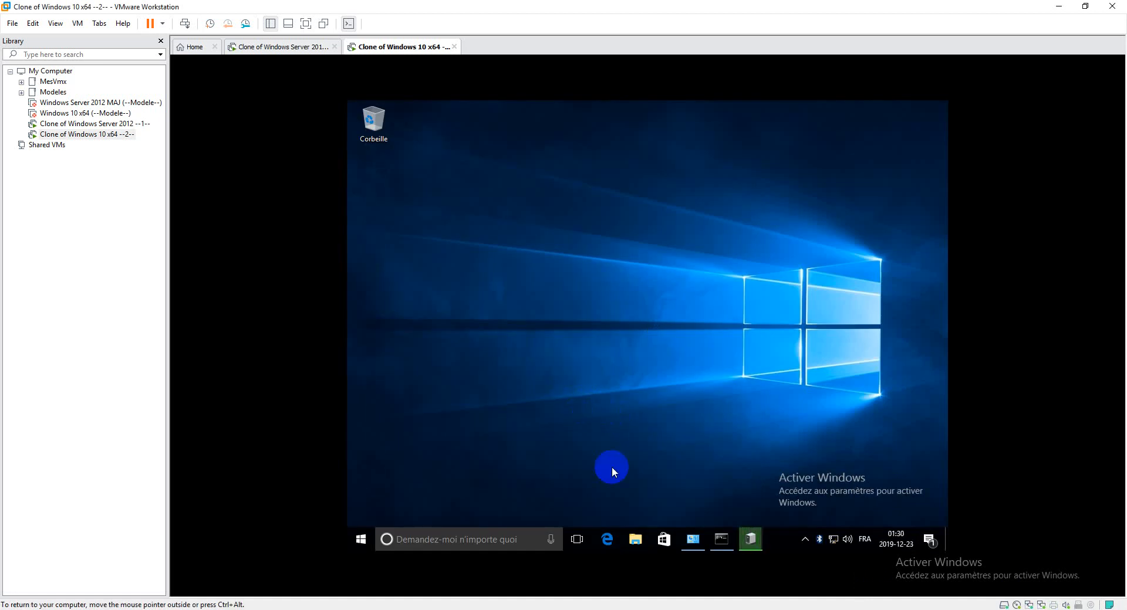
- Open Internet Explorer on the Windows 10 virtual machine and browse to ninite.com
left_click(487, 539)
type("ex")
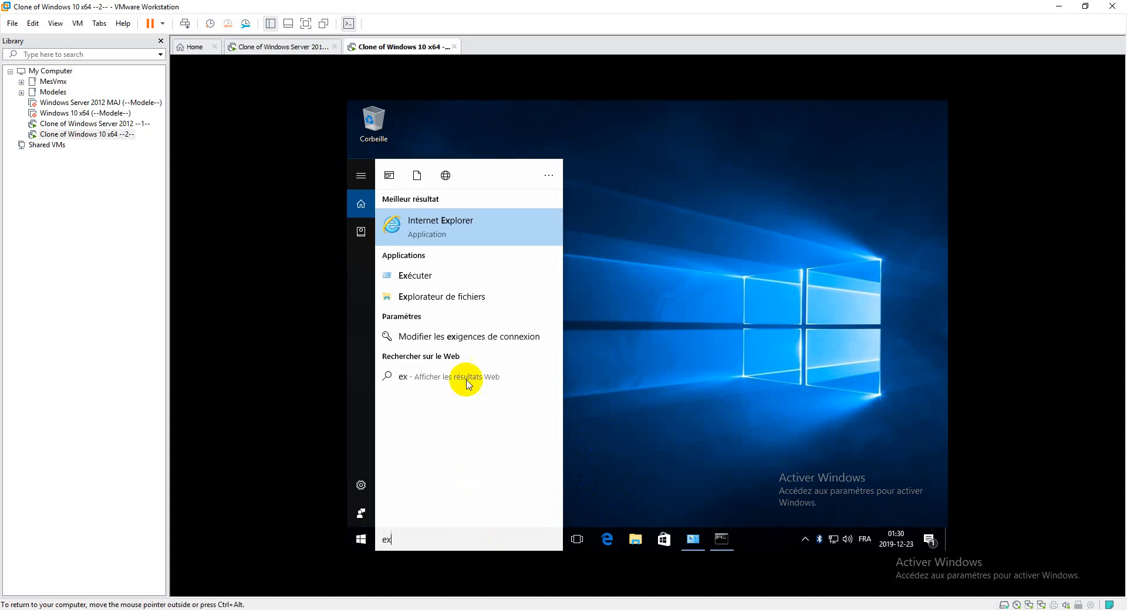
left_click(470, 234)
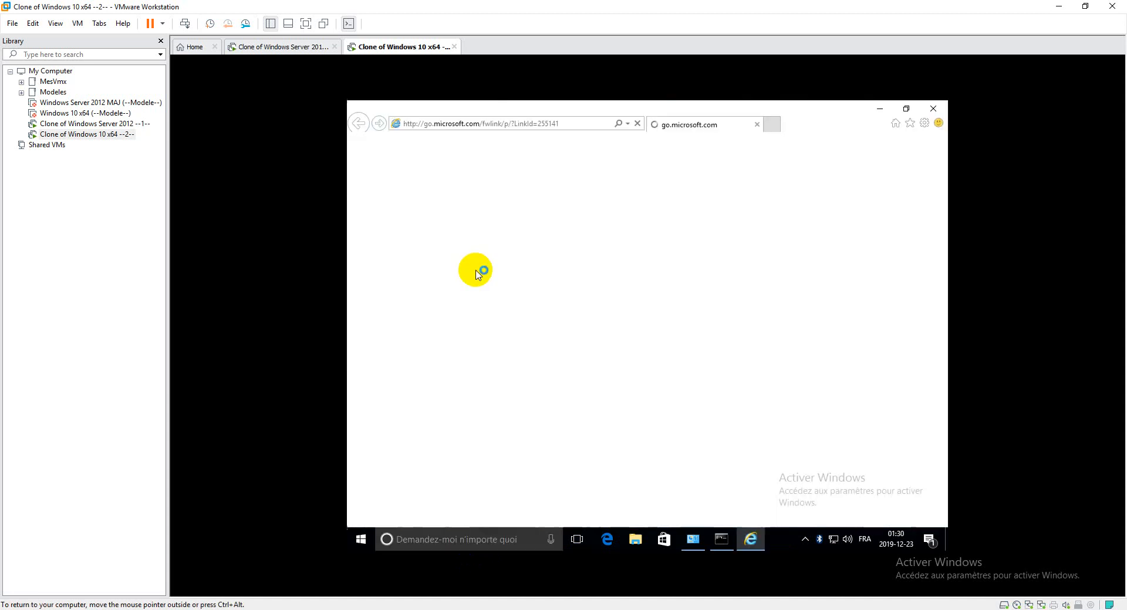
left_click(561, 124)
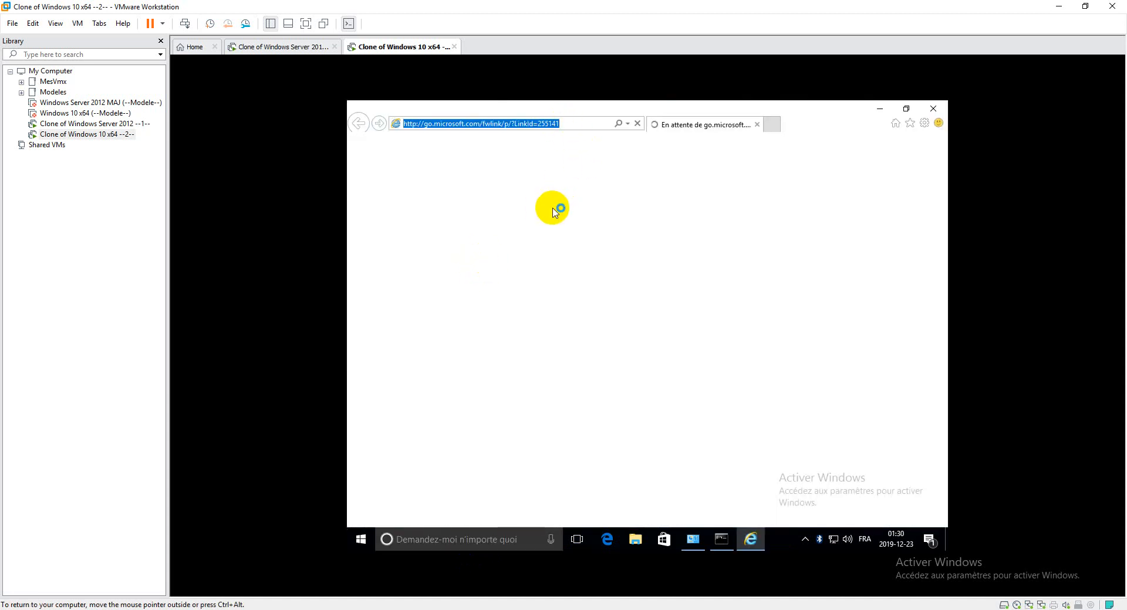
type("nini")
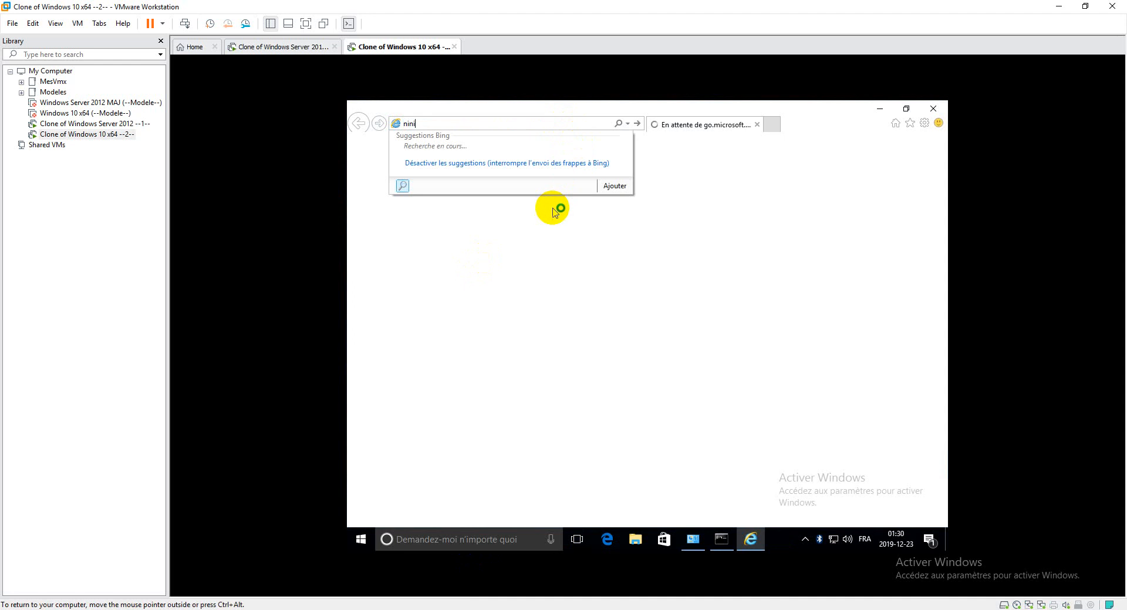
type("te.com")
key("Return")
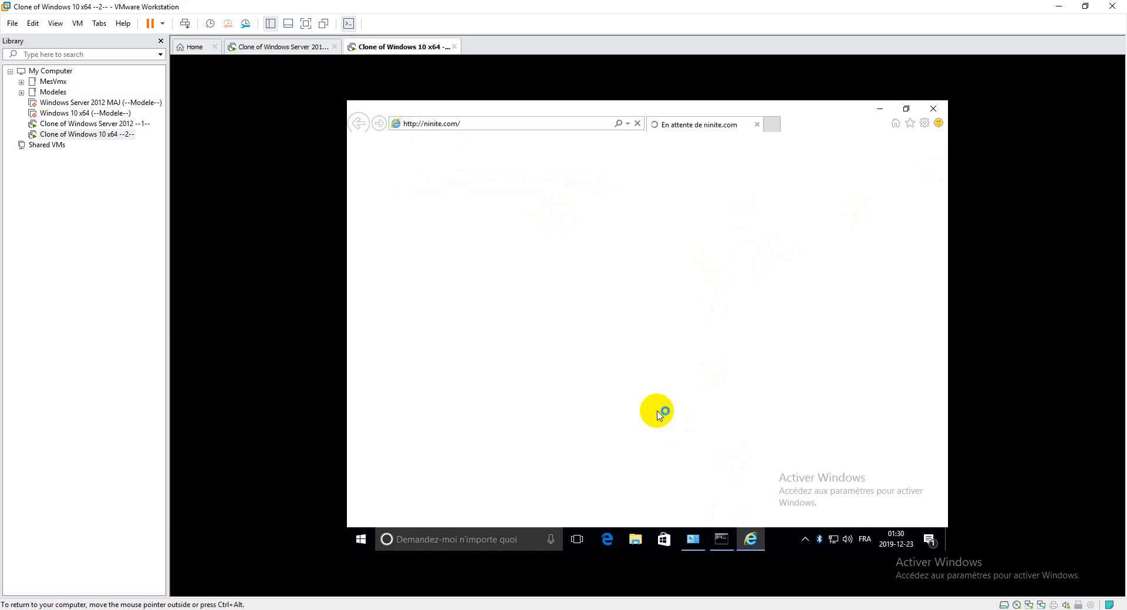
- Ping 8.8.8.8 from the command prompt to test the Internet connection, and minimize the prompt window
left_click(722, 539)
mouse_move(724, 540)
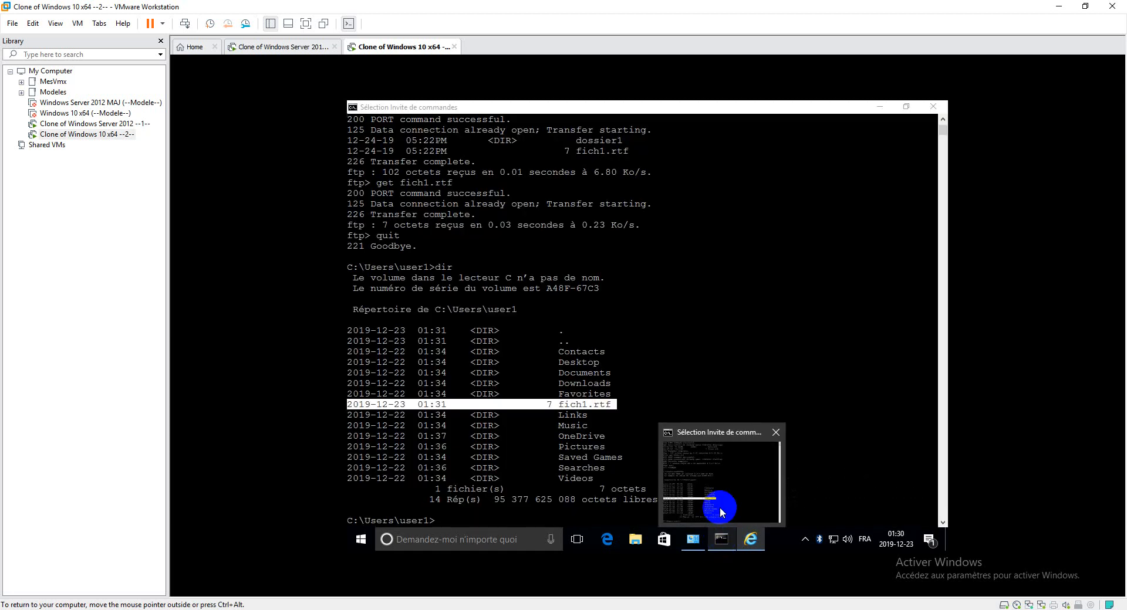
left_click(719, 510)
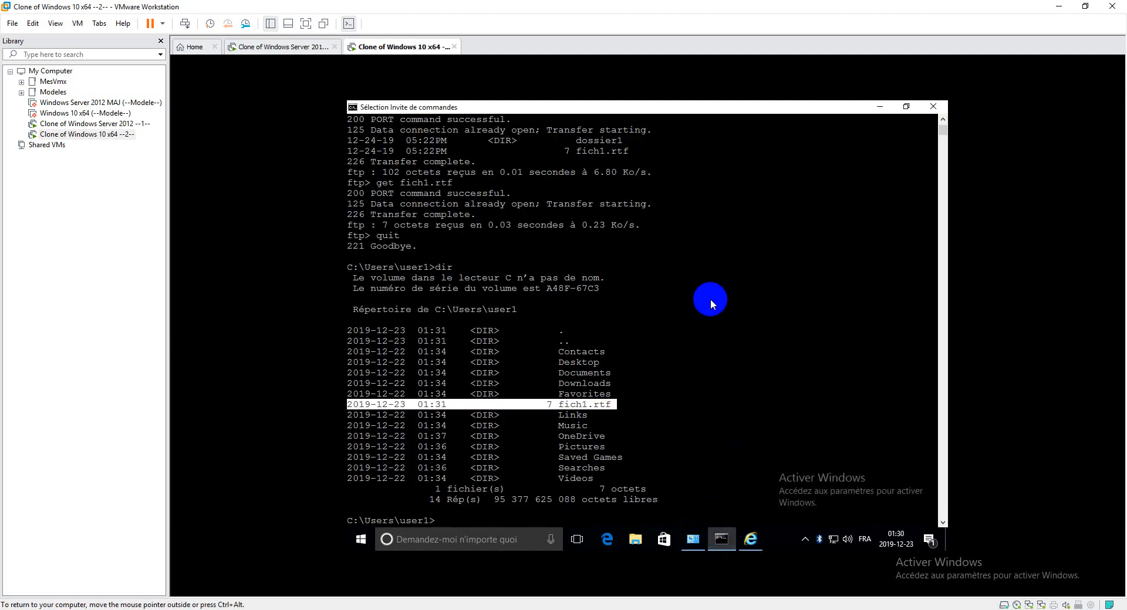
left_click_drag(611, 116, 650, 196)
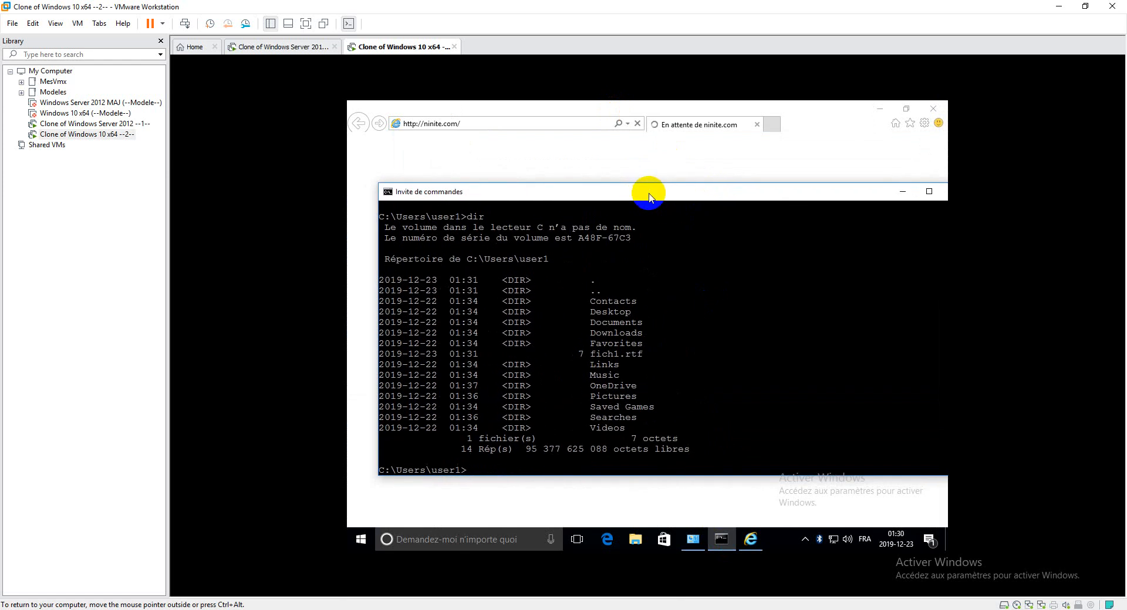
left_click(569, 320)
key("Escape")
left_click(569, 374)
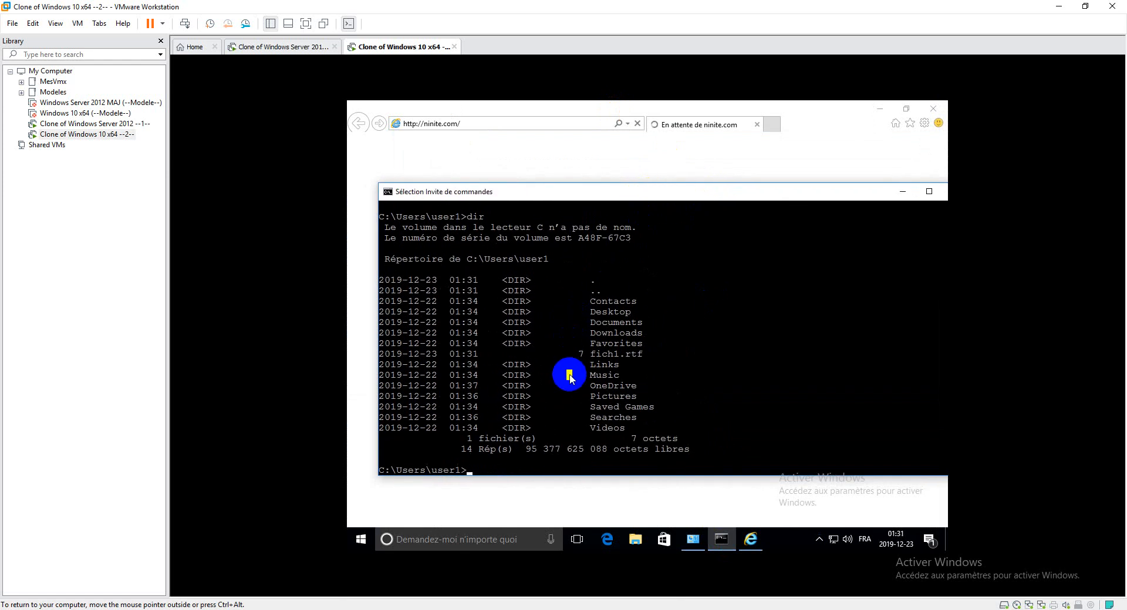
key("Escape")
key("Return")
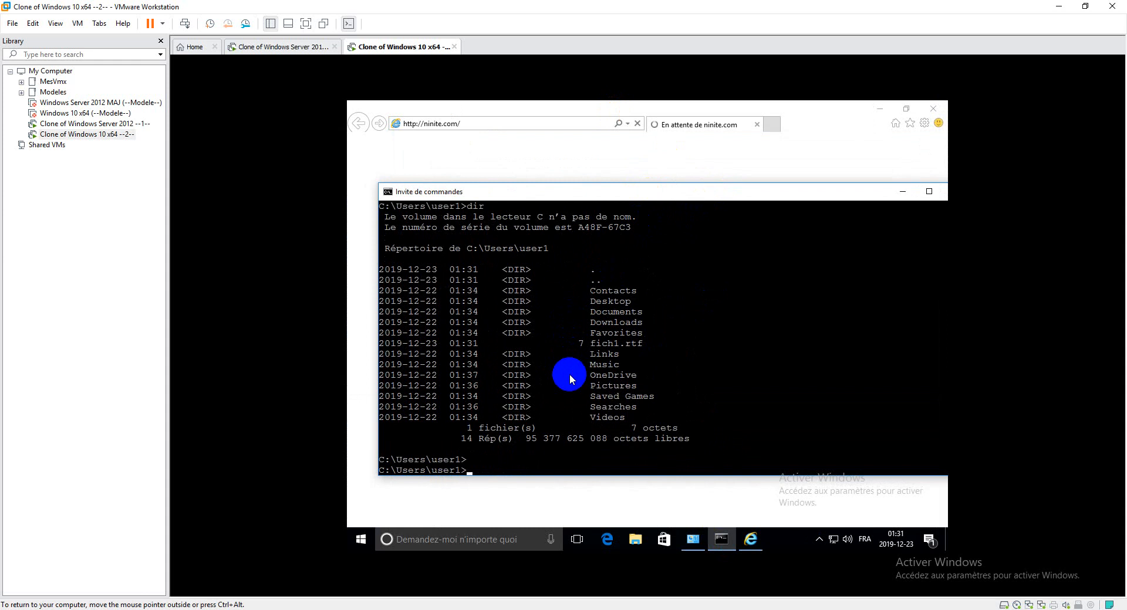
type("ping 8.8.8.8")
key("Return")
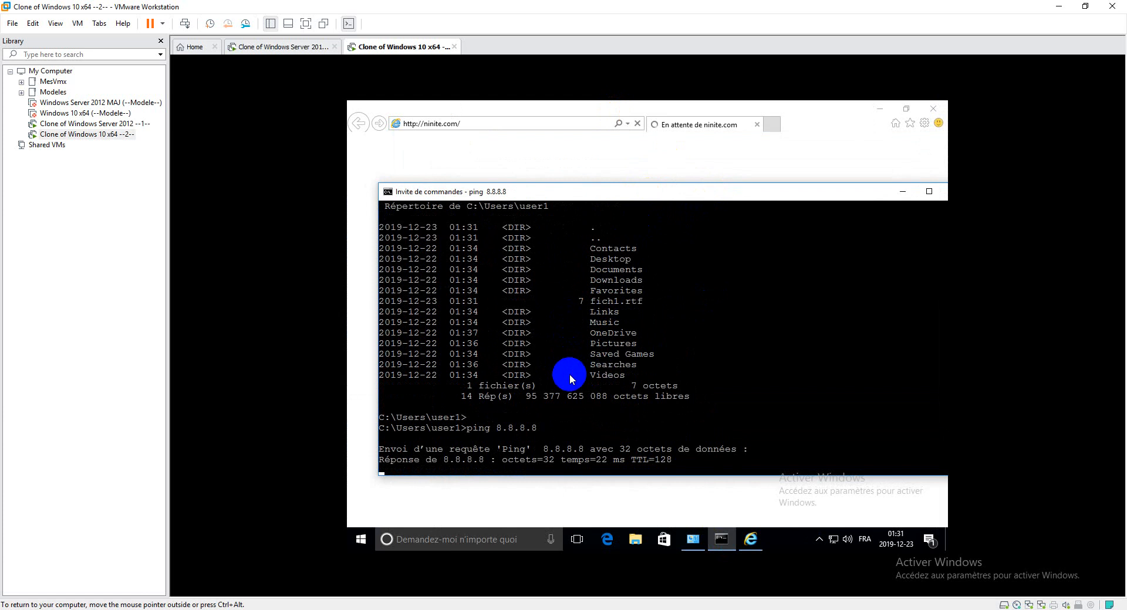
left_click_drag(801, 196, 740, 204)
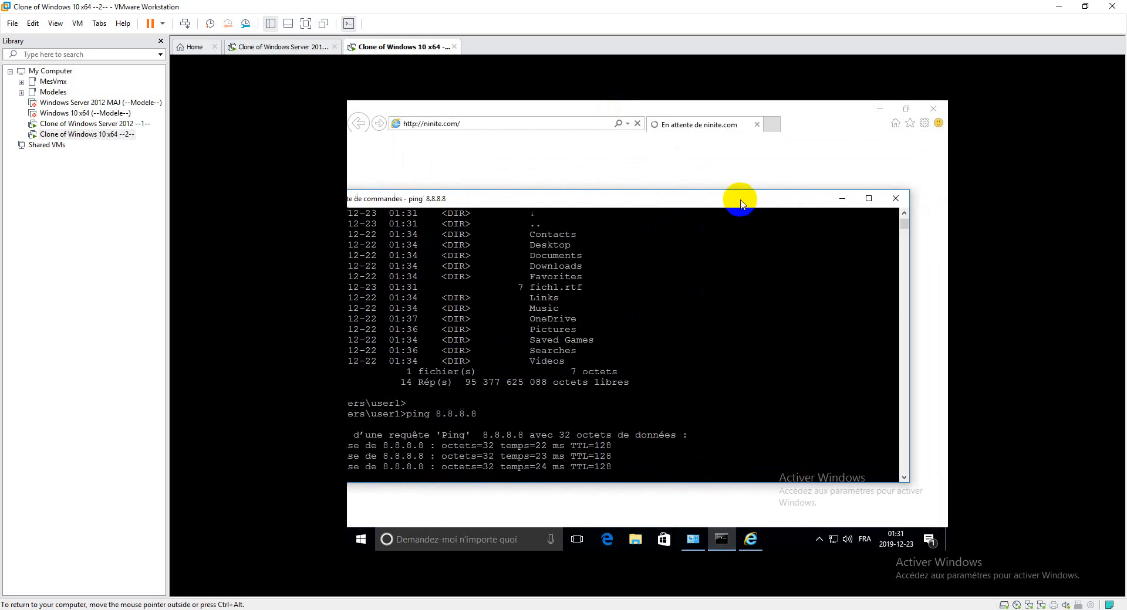
left_click(843, 199)
- Copy the ninite.com address from Internet Explorer and open it in Microsoft Edge
left_click(516, 124)
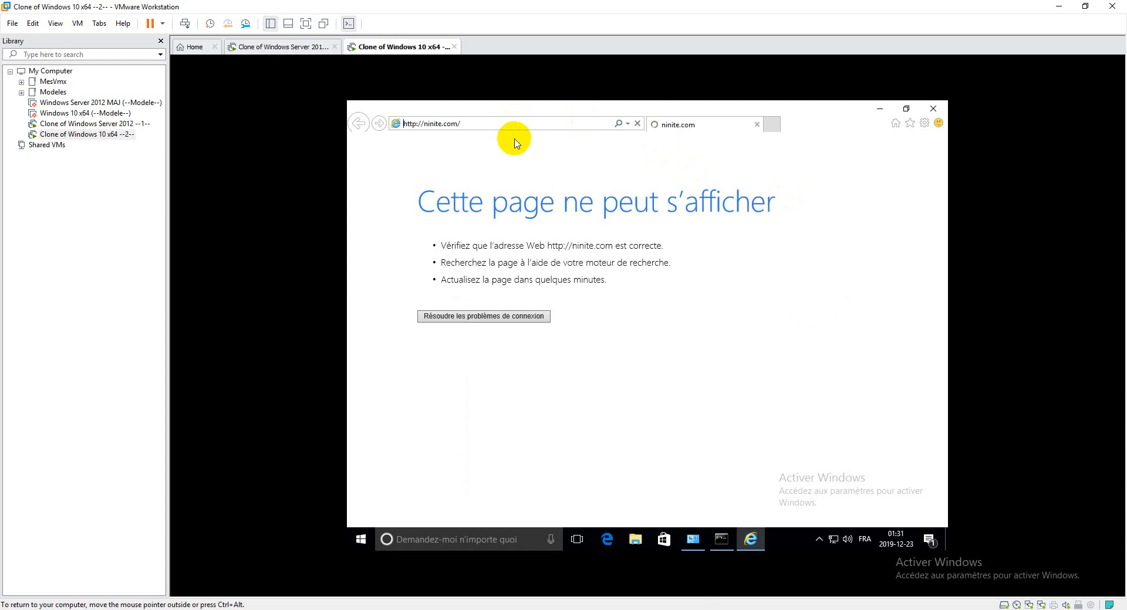
left_click(608, 538)
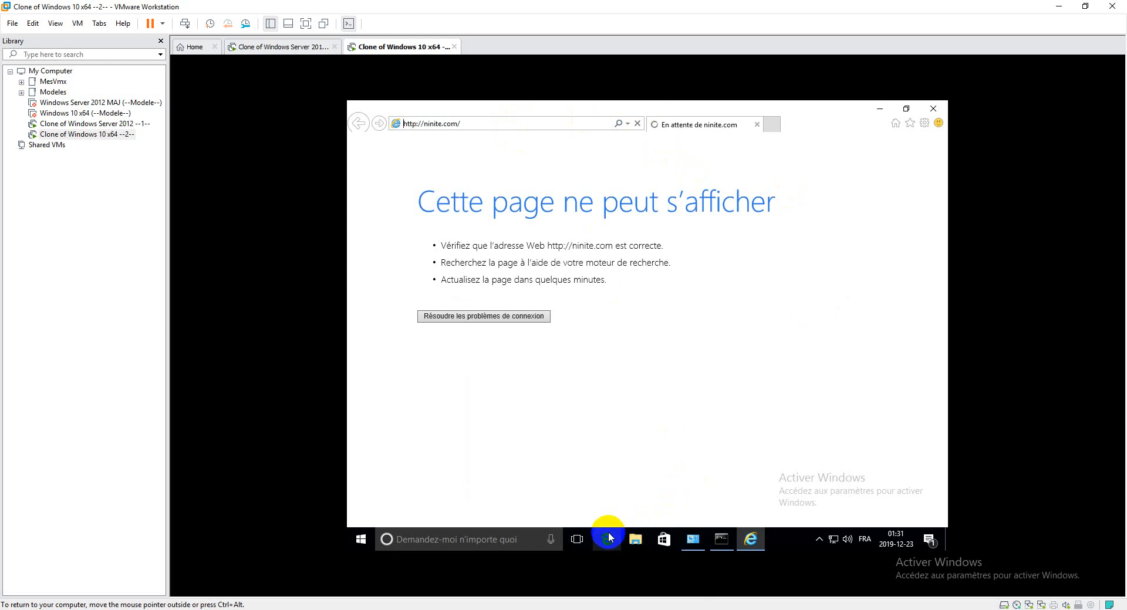
left_click(466, 124)
key("ctrl+c")
right_click(421, 121)
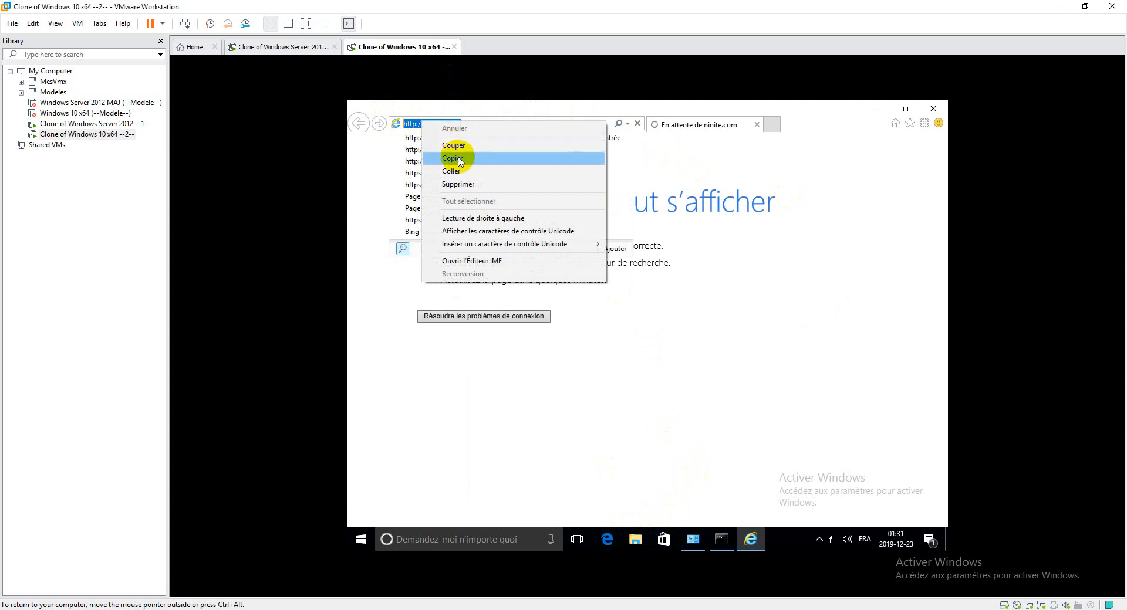
left_click(459, 159)
left_click(612, 537)
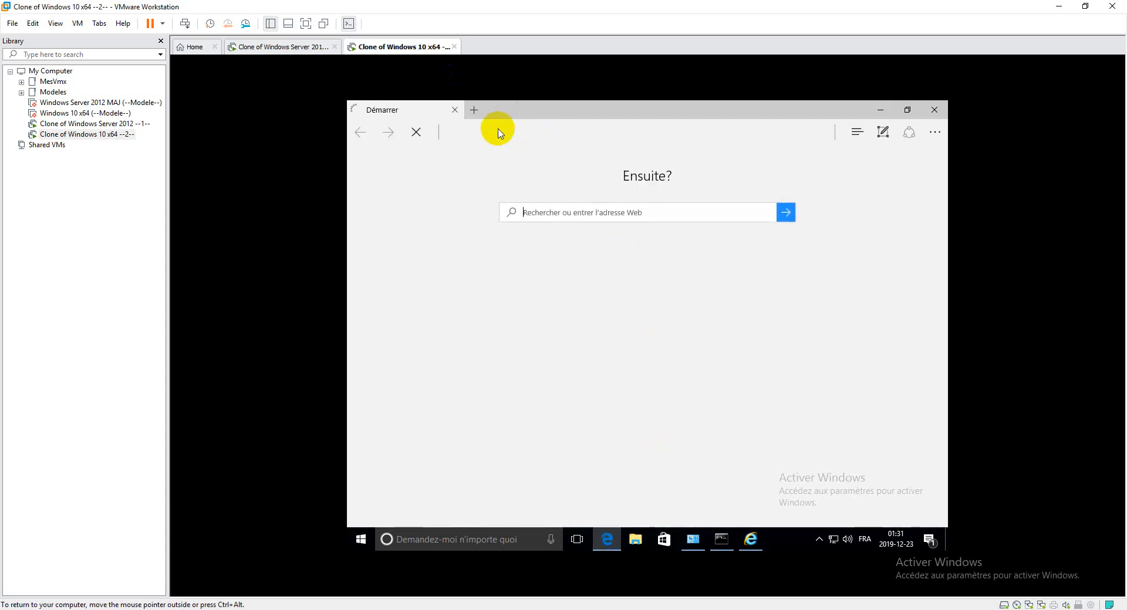
left_click(498, 132)
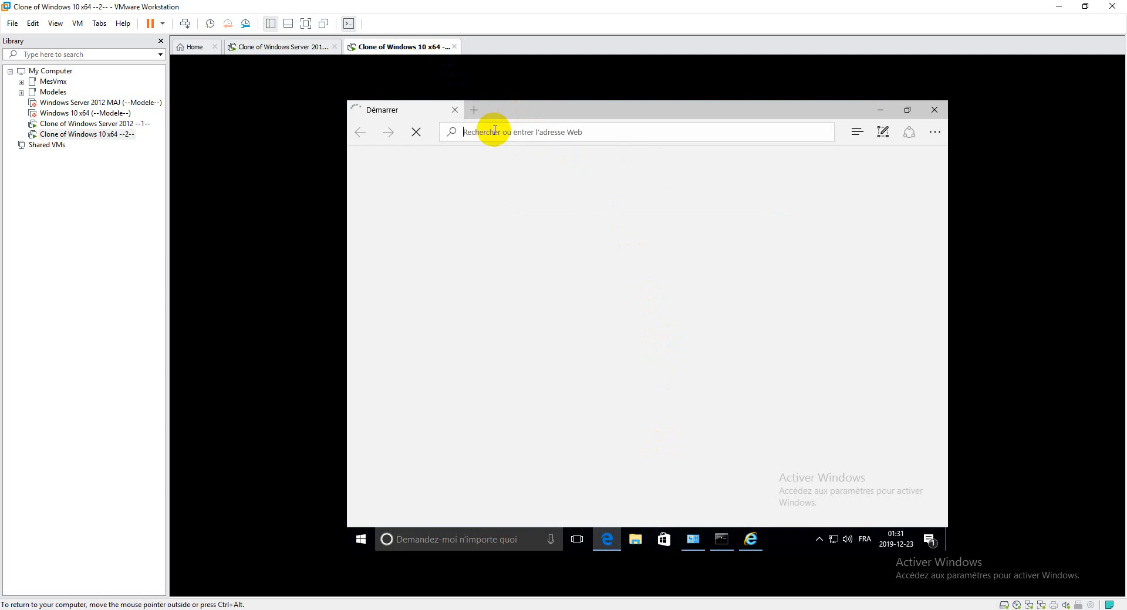
key("ctrl+v")
key("Return")
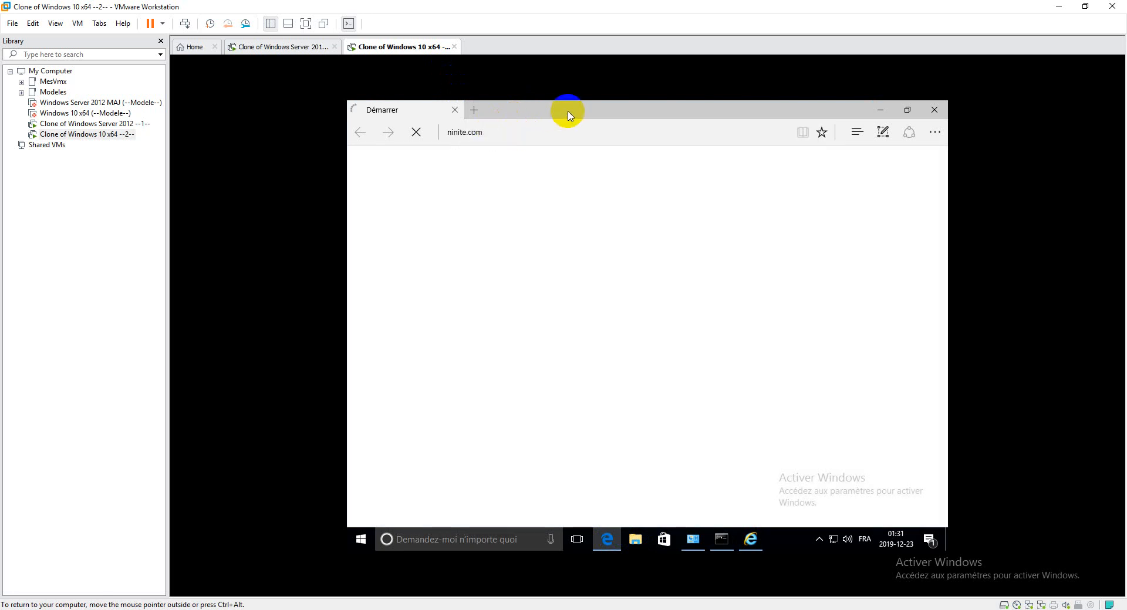
double_click(568, 113)
left_click_drag(568, 128, 638, 144)
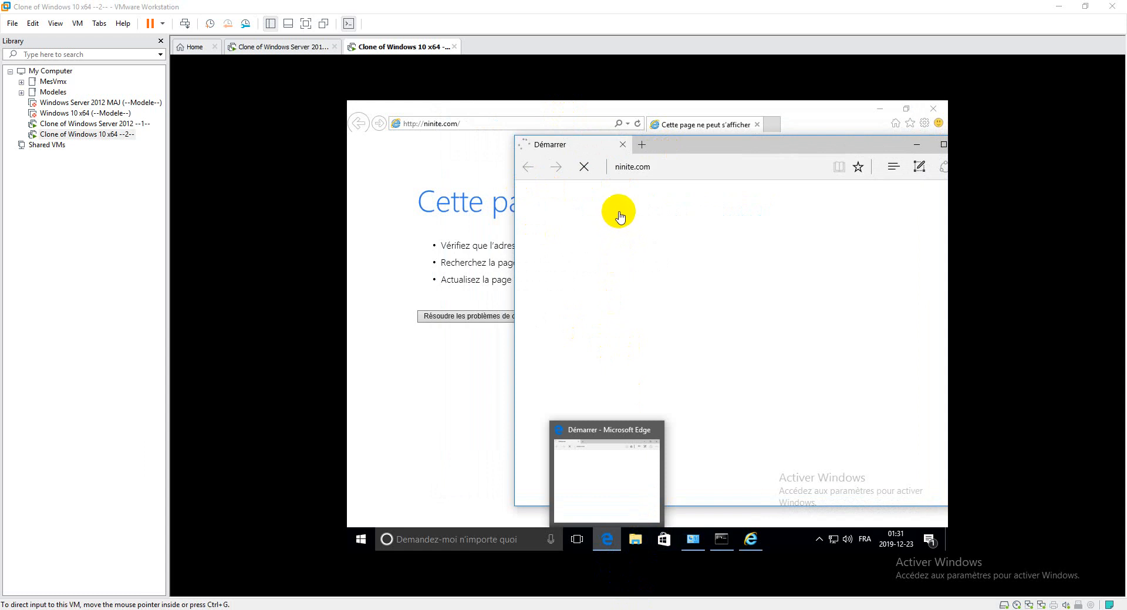
left_click(763, 142)
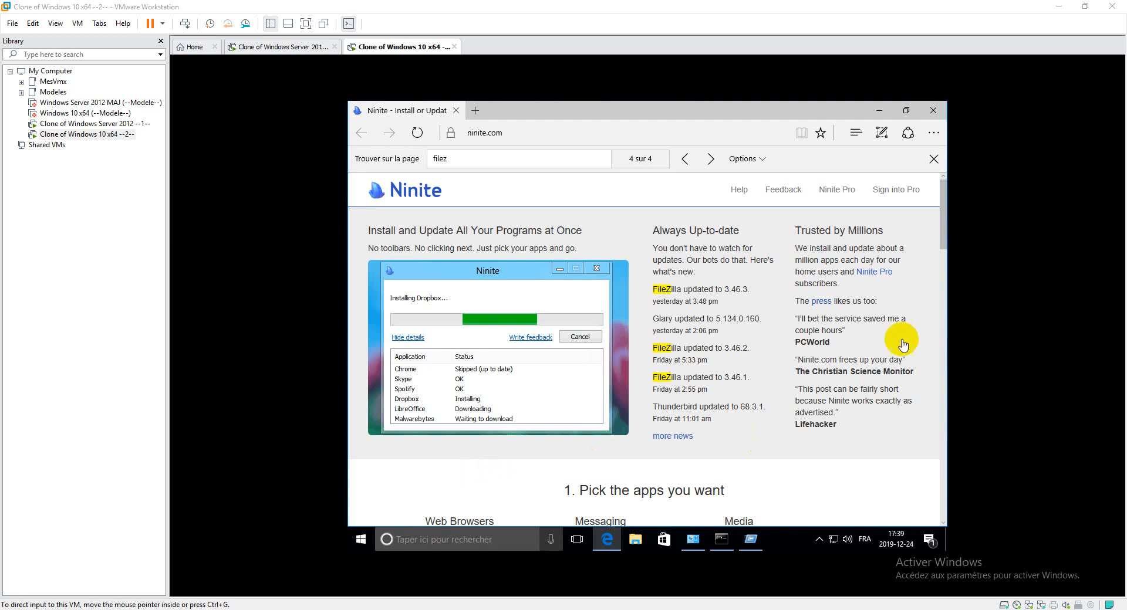
- Select Chrome and FileZilla in the list of apps on the Ninite page
left_click(945, 248)
left_click_drag(946, 236, 936, 282)
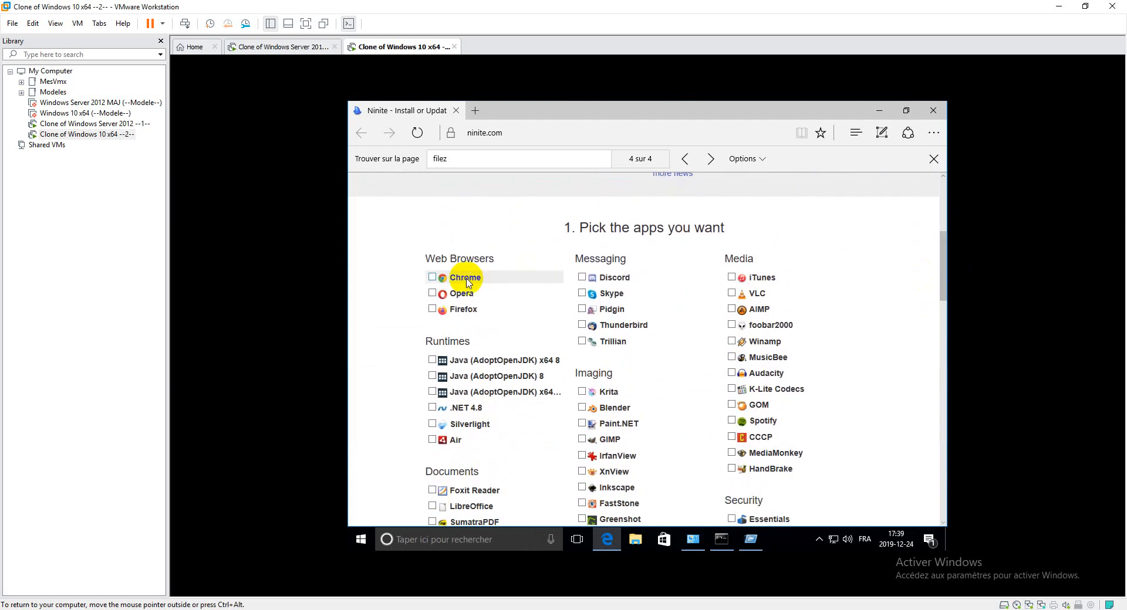
left_click(433, 276)
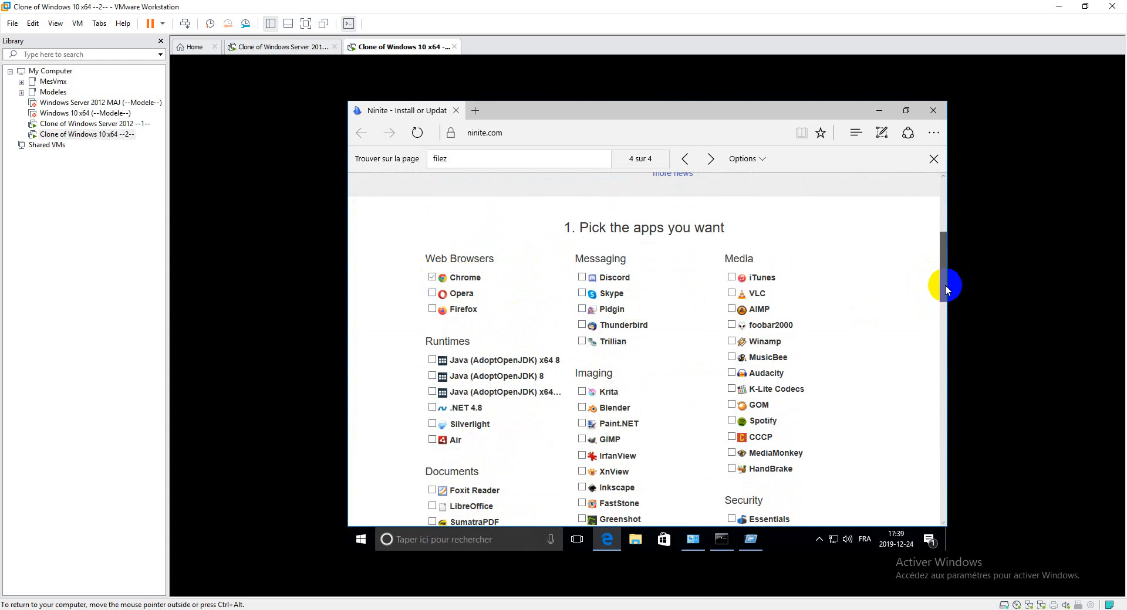
left_click_drag(946, 290, 939, 364)
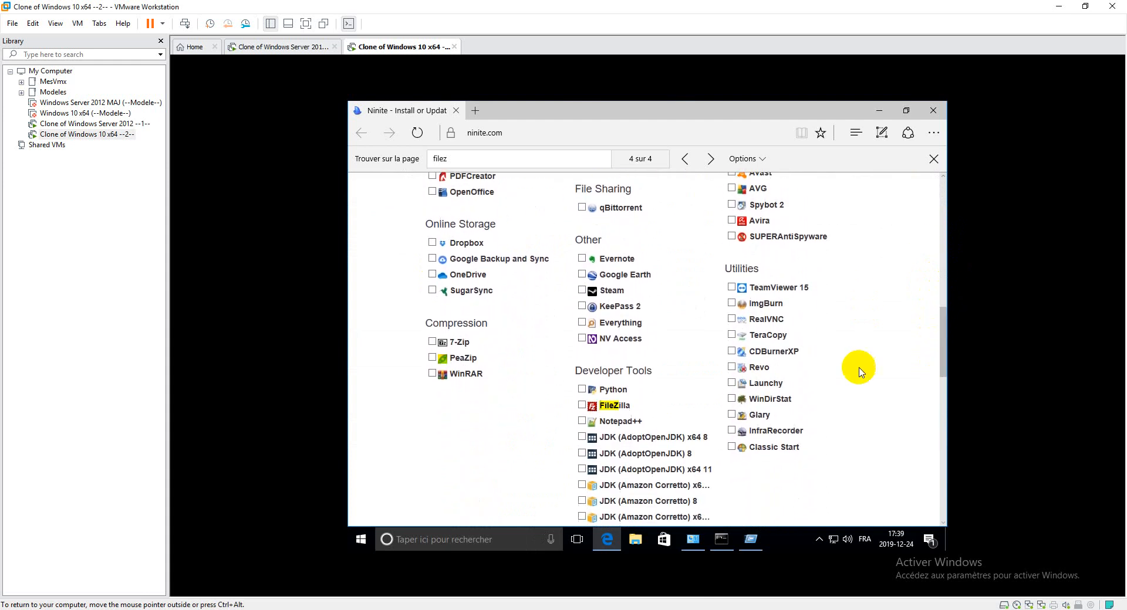
left_click(582, 405)
left_click_drag(941, 344, 931, 249)
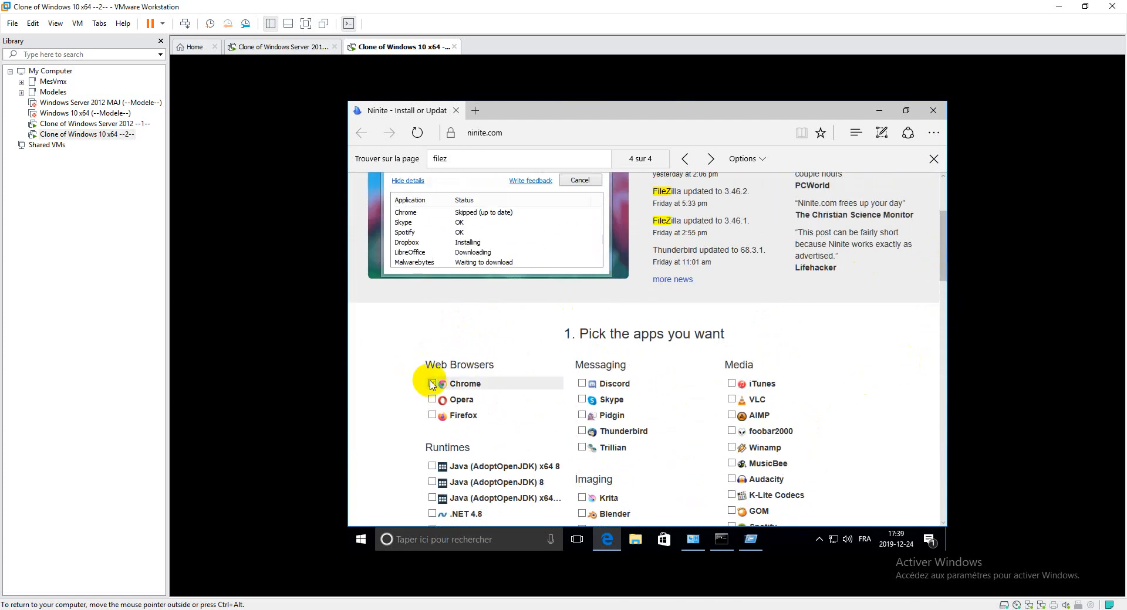
- Generate and download the custom Ninite installer for the selected apps
left_click_drag(942, 264, 922, 443)
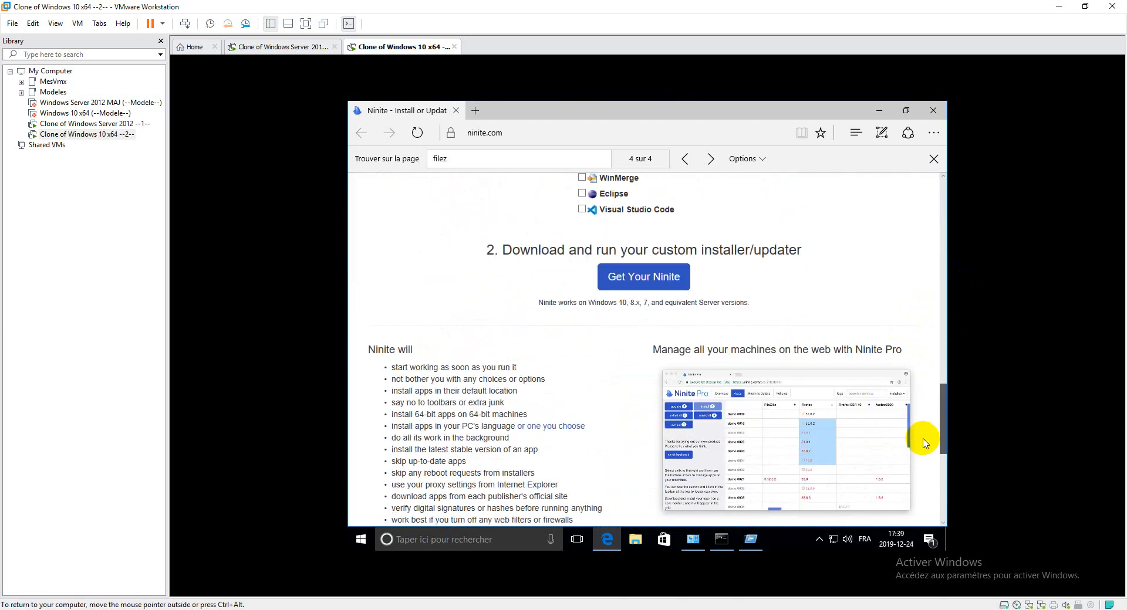
left_click(647, 279)
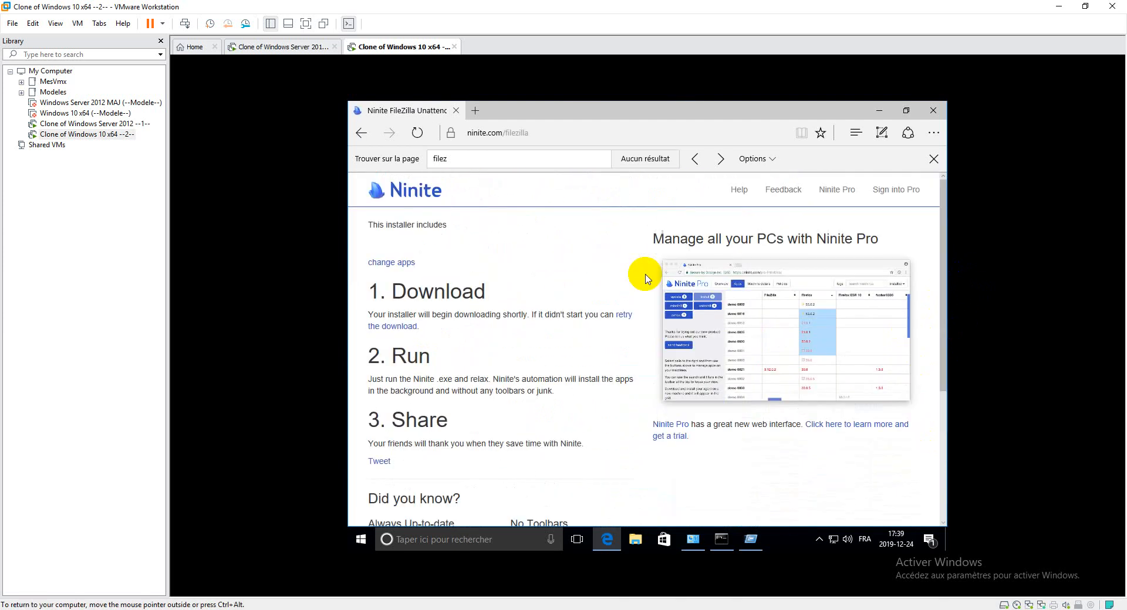
scroll(623, 315, "down", 4)
scroll(626, 317, "up", 4)
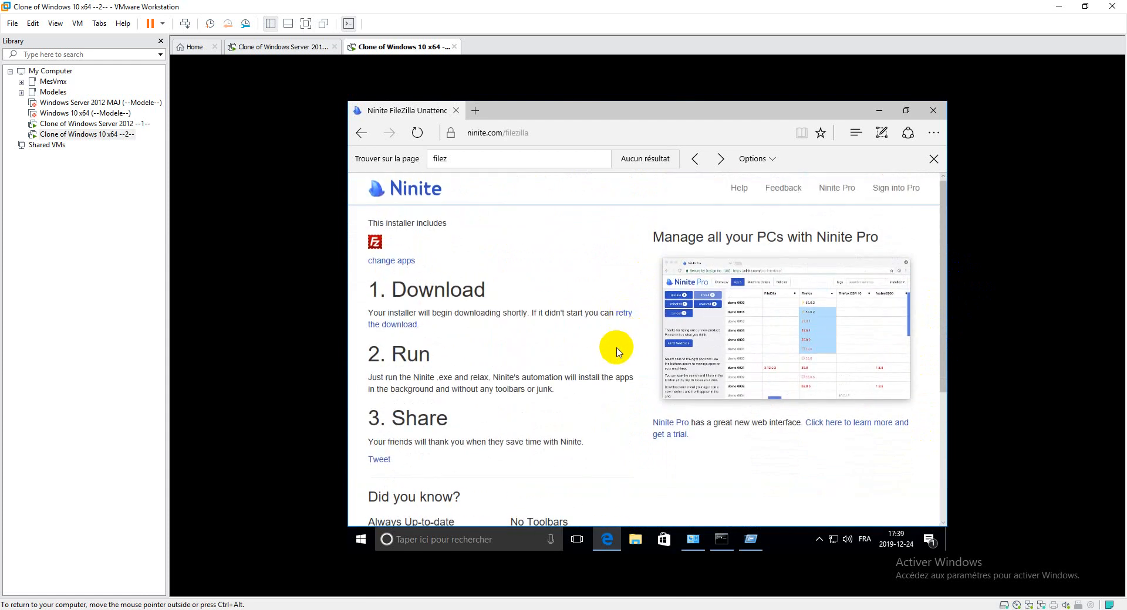
scroll(617, 352, "down", 4)
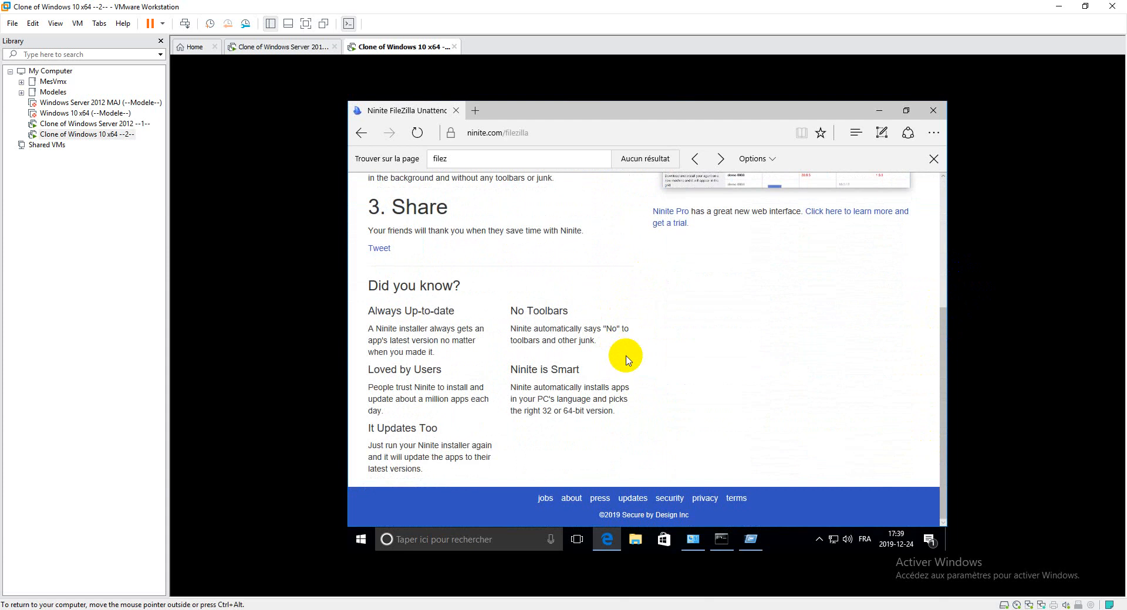
key("ctrl+alt")
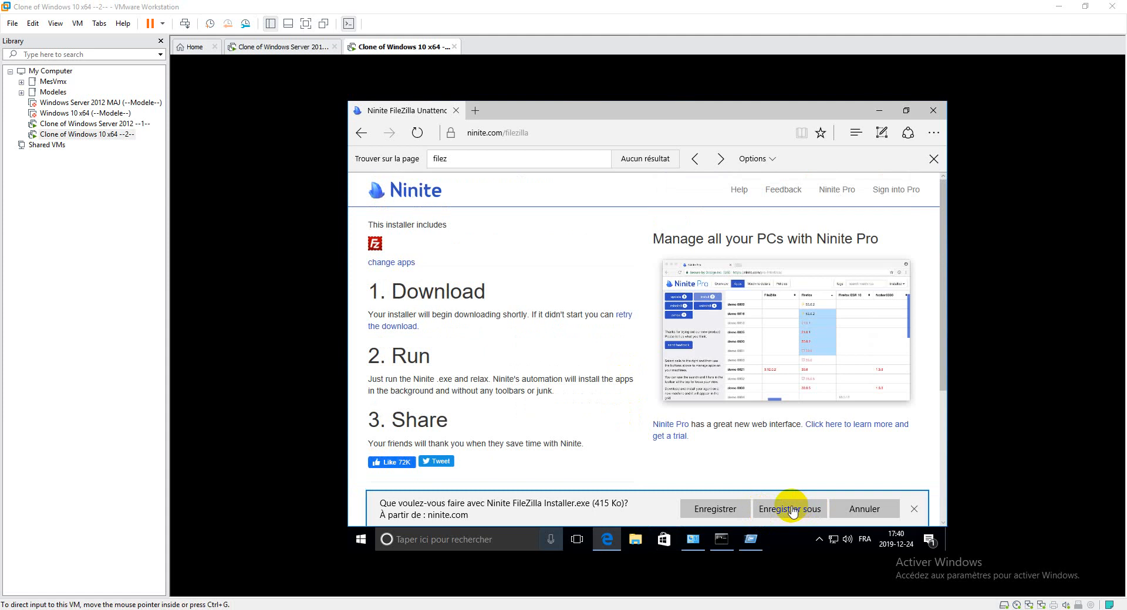
- Save the Ninite FileZilla Installer to the Bureau folder, show the downloads list, and minimize the browser
left_click(792, 511)
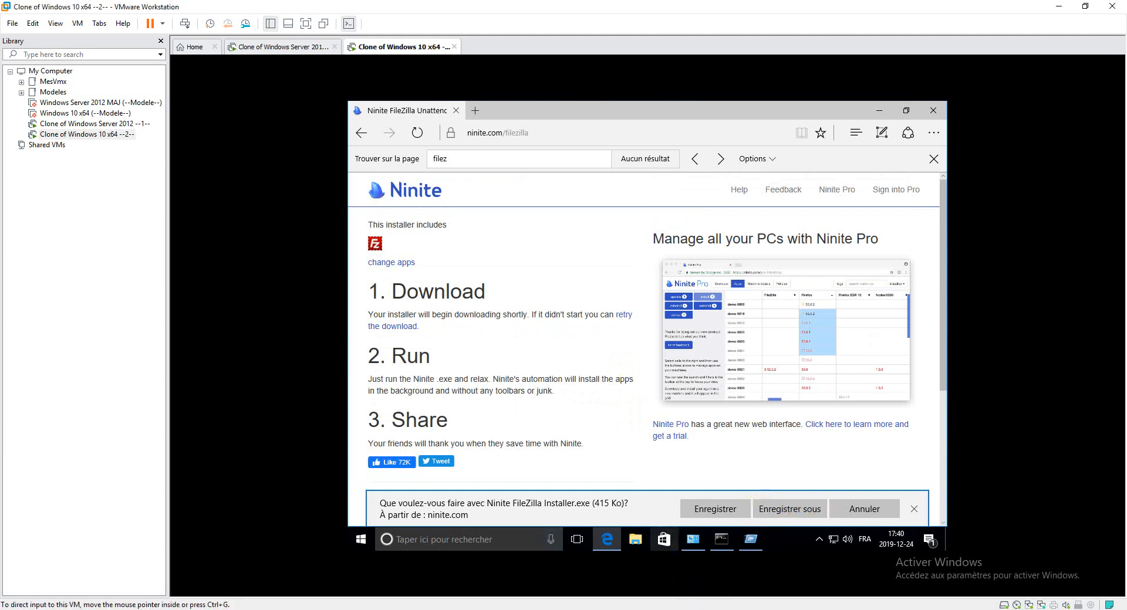
left_click(785, 509)
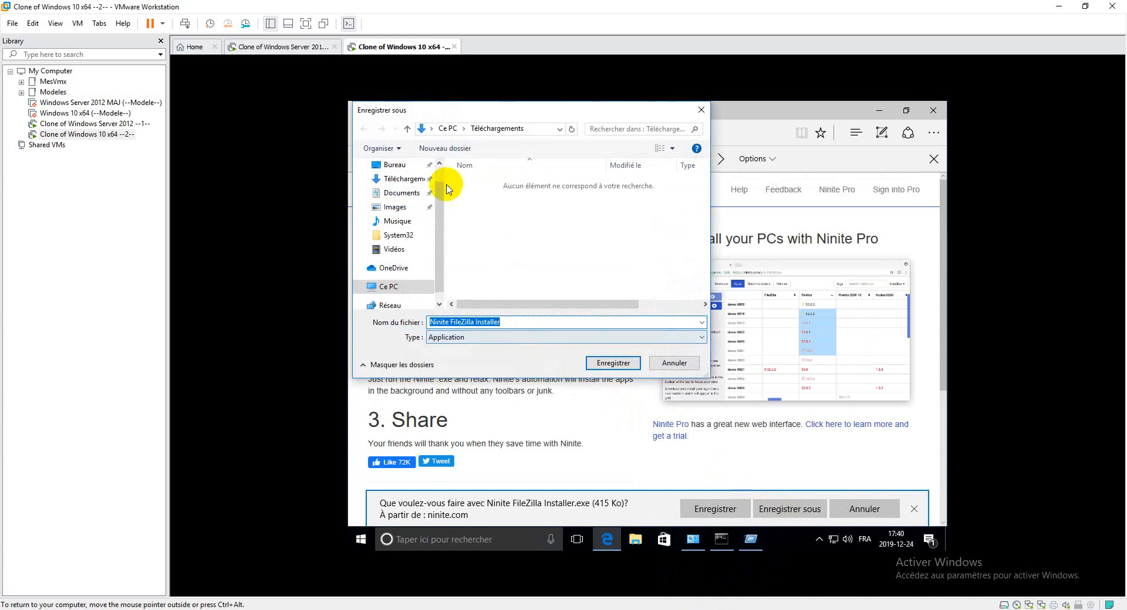
left_click(402, 170)
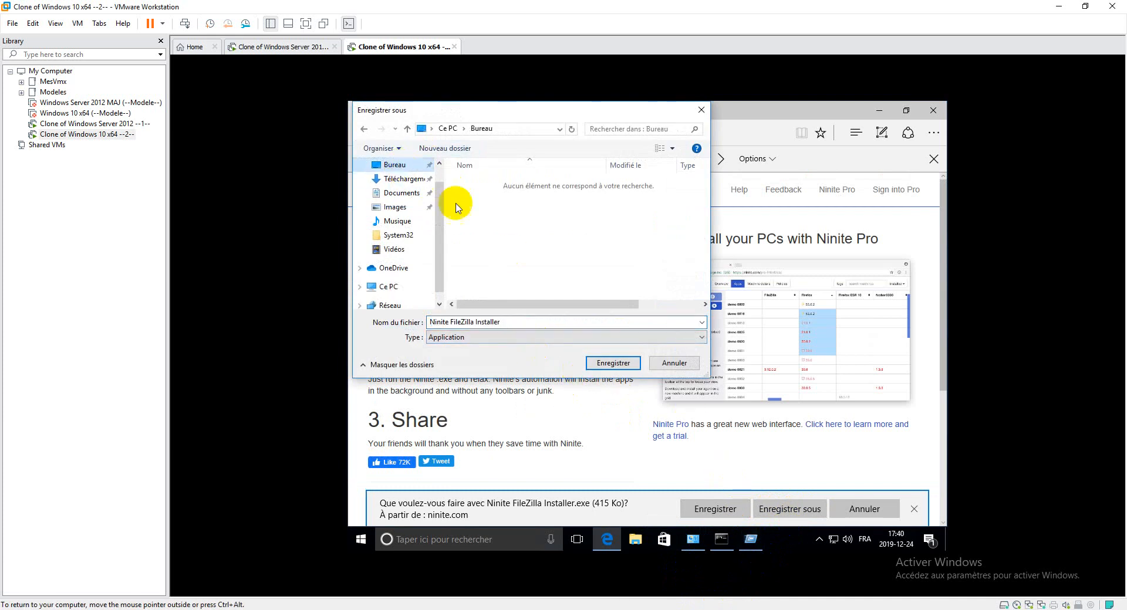
left_click(616, 365)
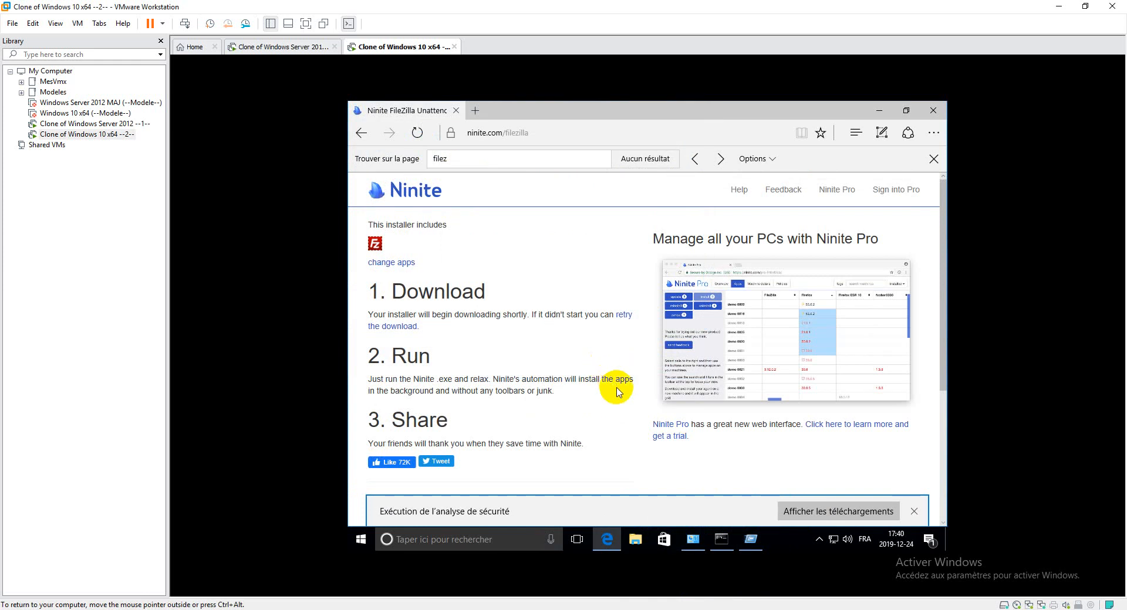
left_click(799, 511)
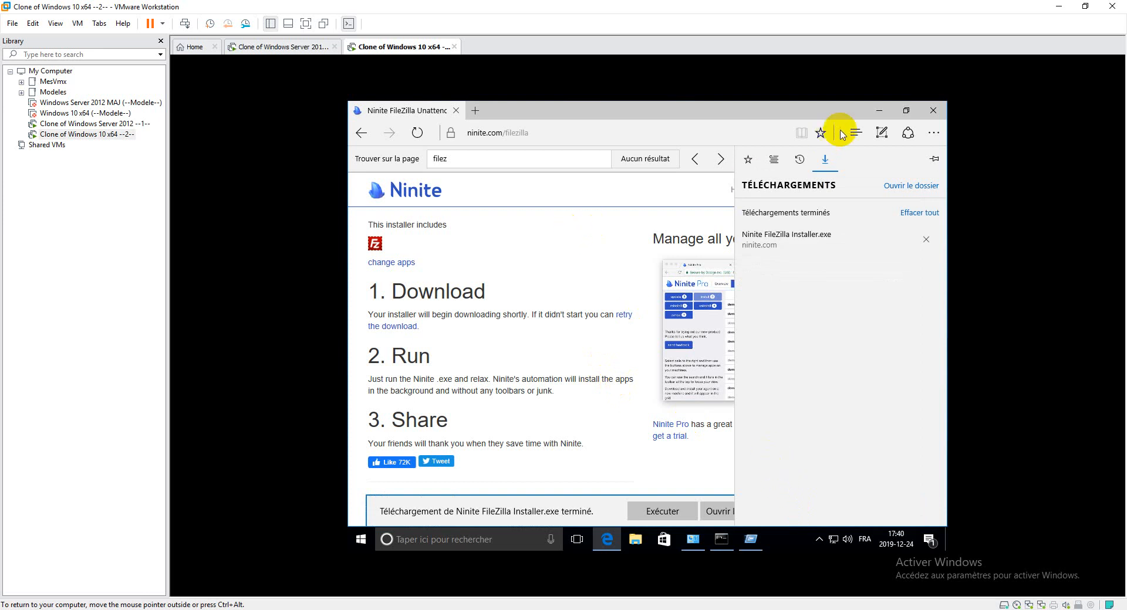
left_click(879, 110)
- Run the Ninite FileZilla Installer from the desktop, allow it to make changes, and close it when the installation finishes
key("super+r")
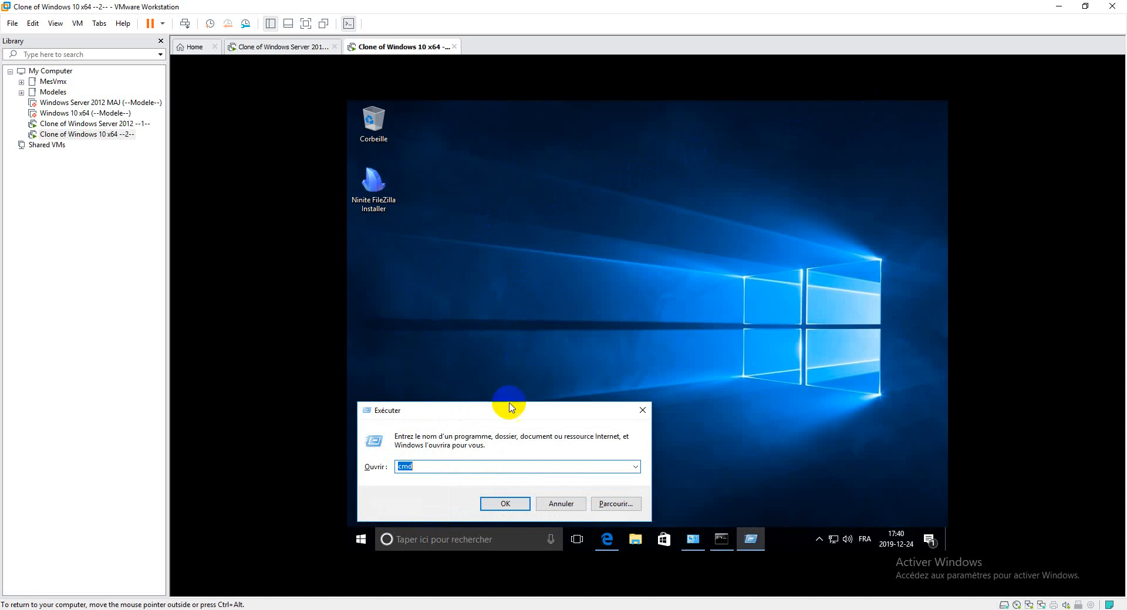
left_click(562, 503)
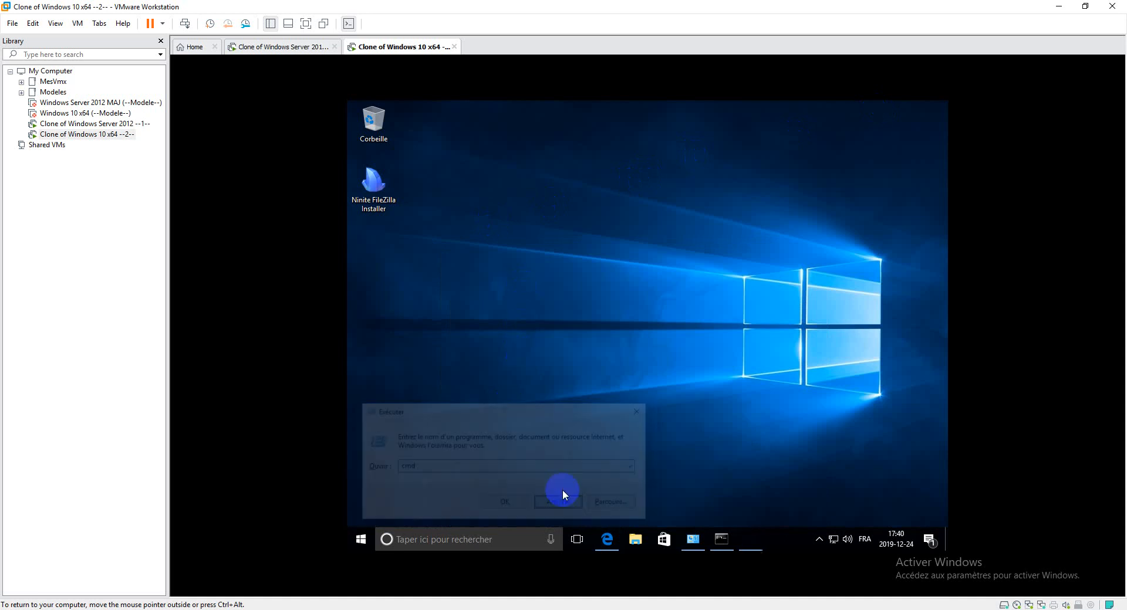
double_click(390, 200)
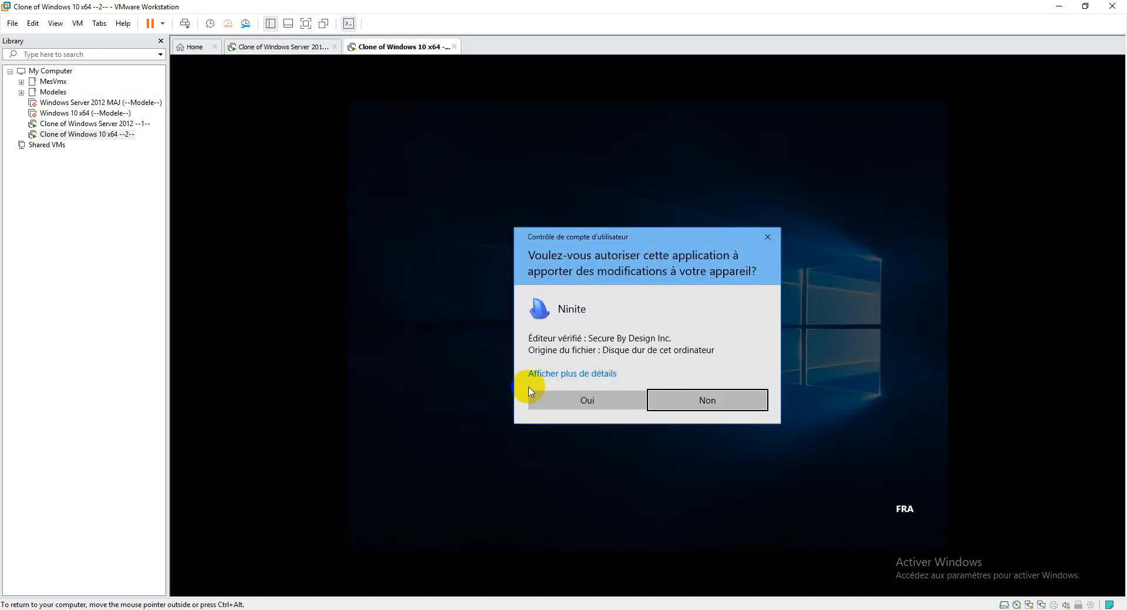
left_click(548, 399)
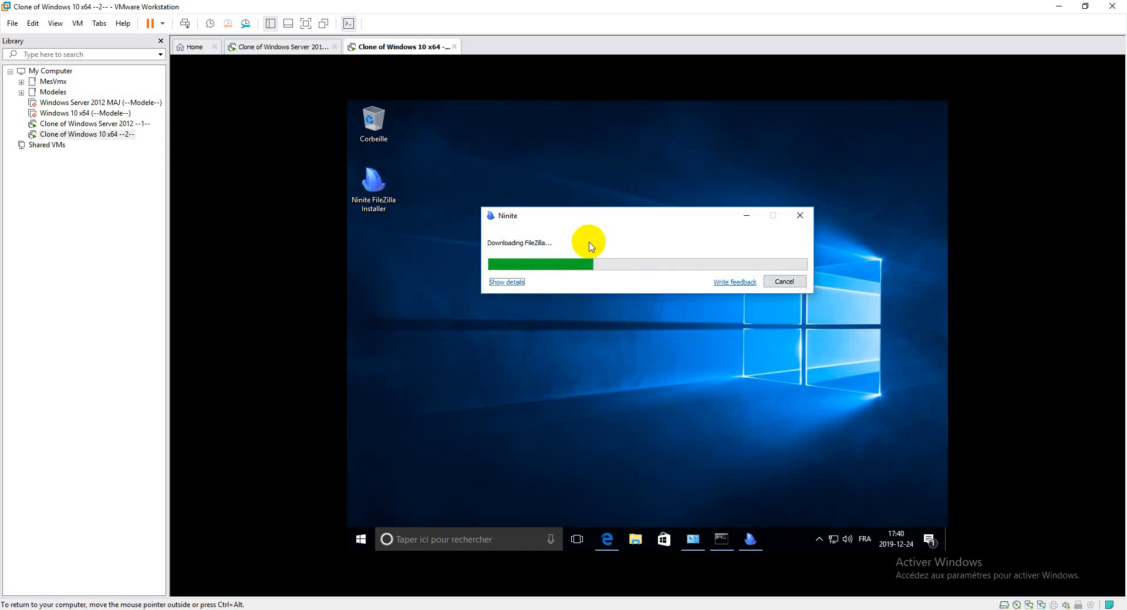
mouse_move(748, 543)
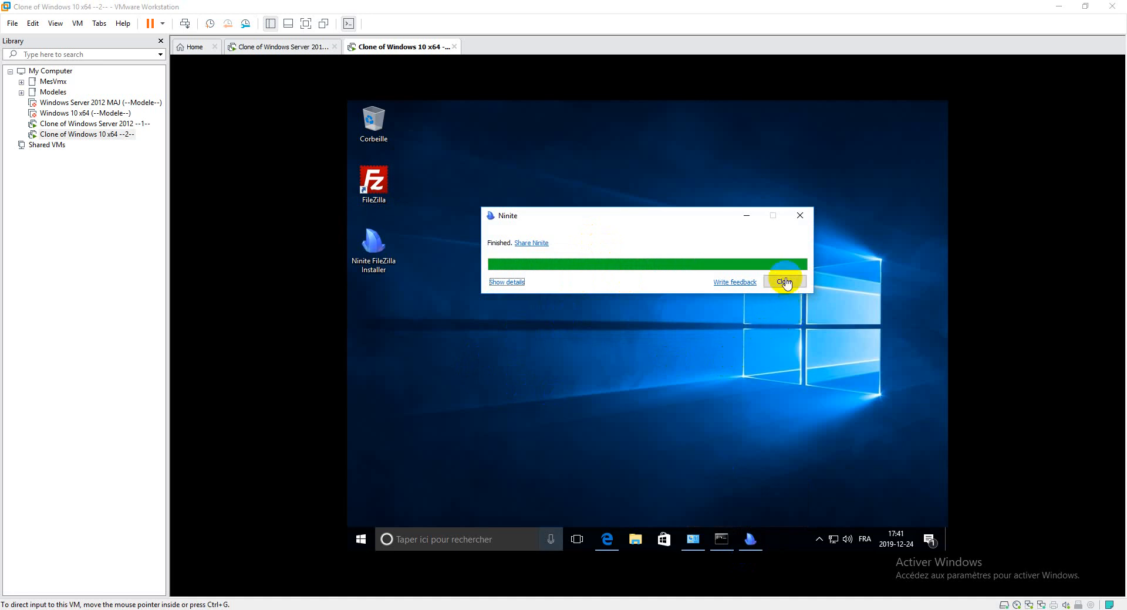
left_click(787, 287)
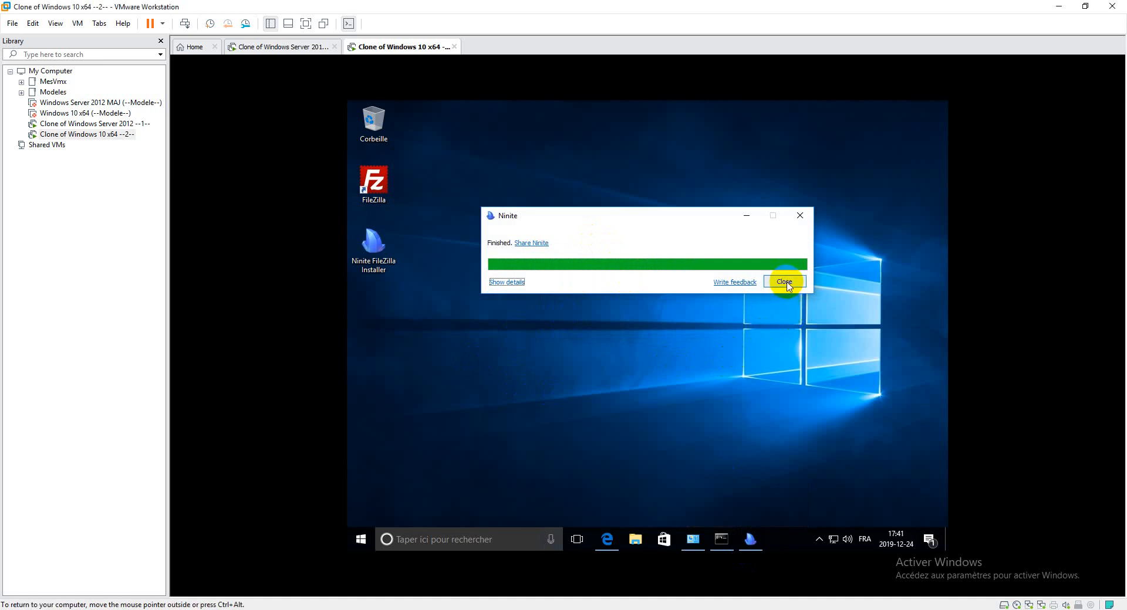
left_click(785, 284)
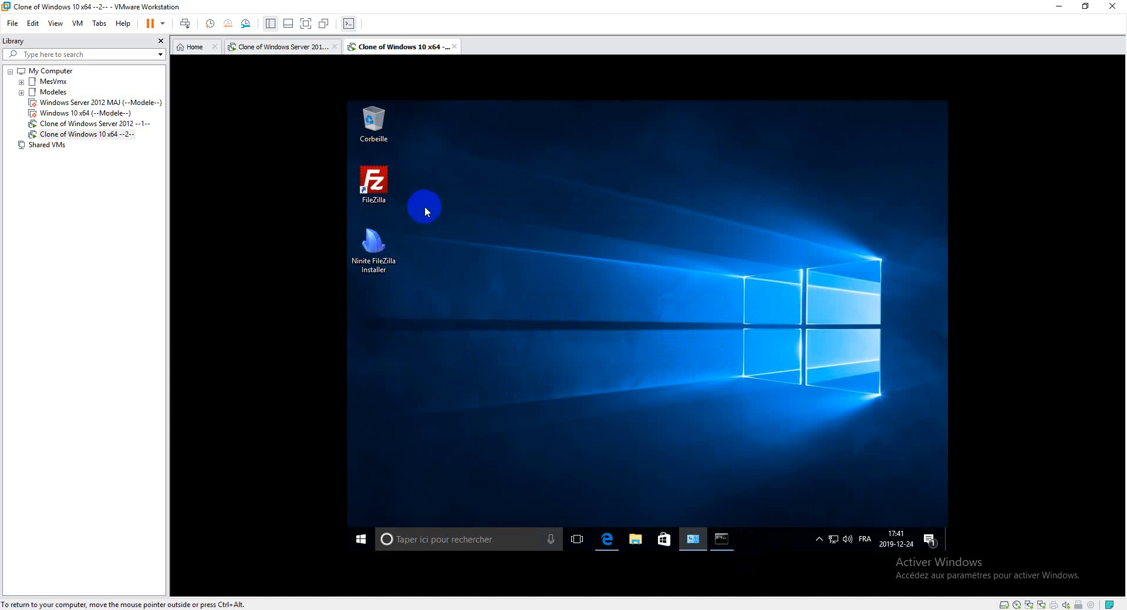
- Launch FileZilla and connect to host 192.168.1.1 as anonymous on port 21, accepting the unsecured FTP connection
double_click(389, 189)
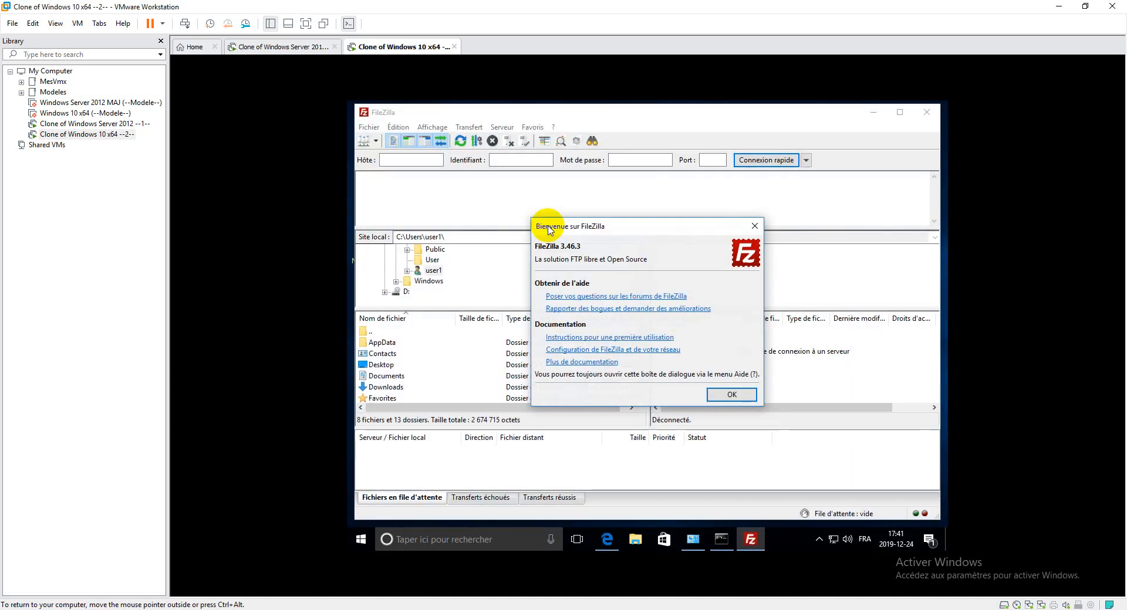
left_click(729, 396)
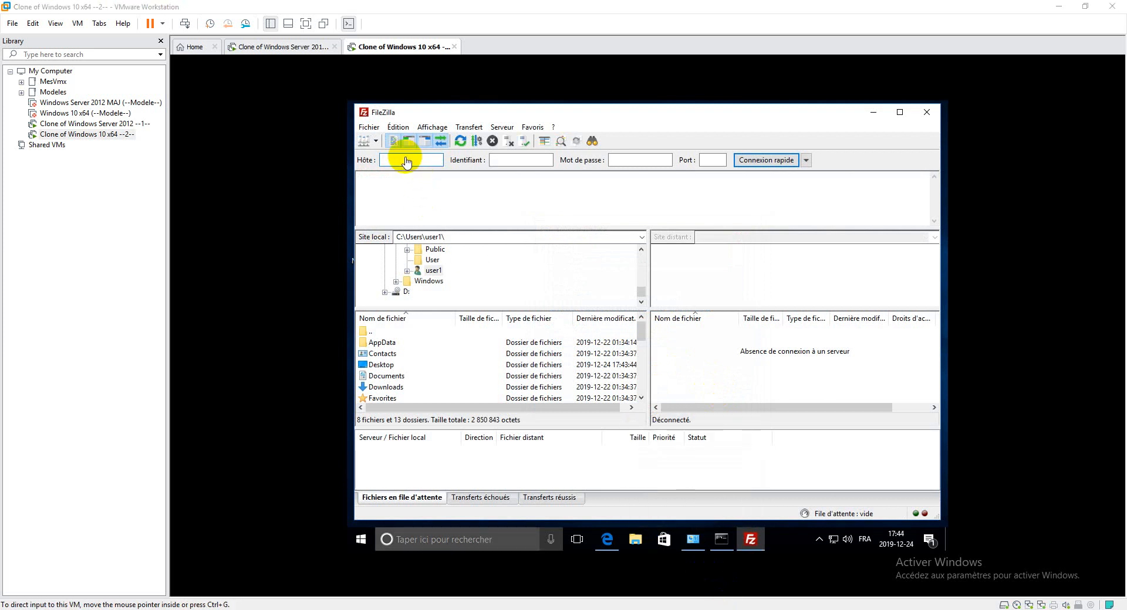
left_click(405, 161)
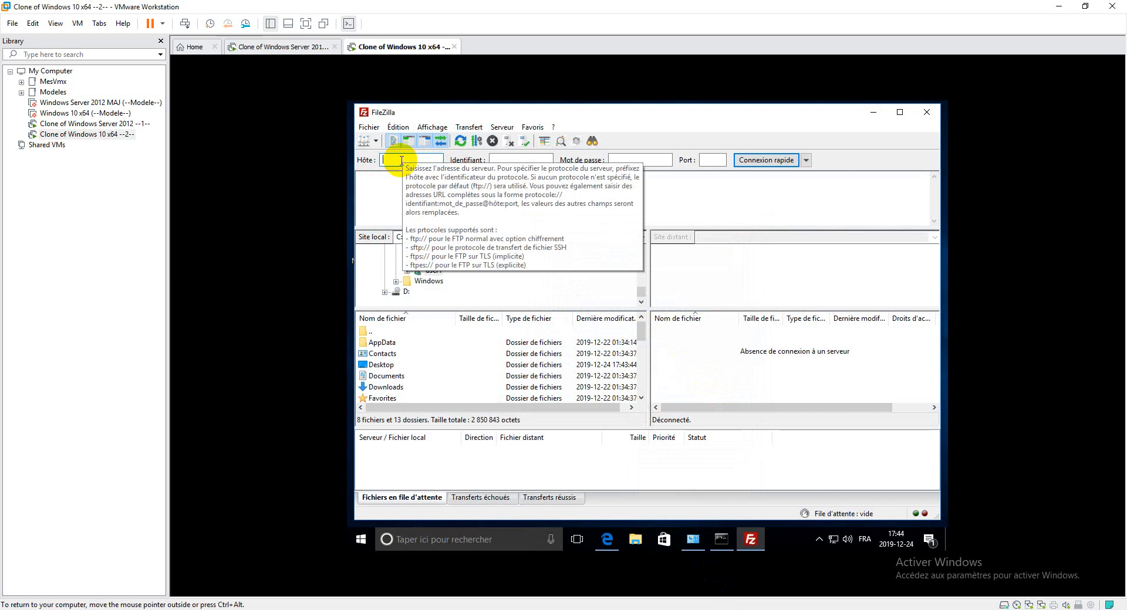
type("1")
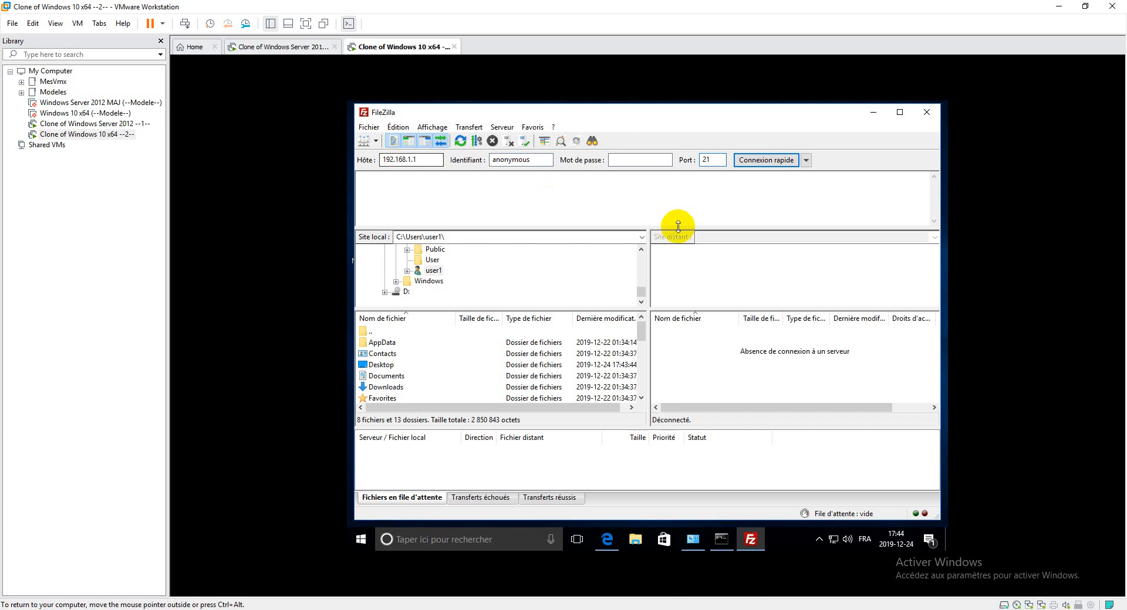
left_click(765, 162)
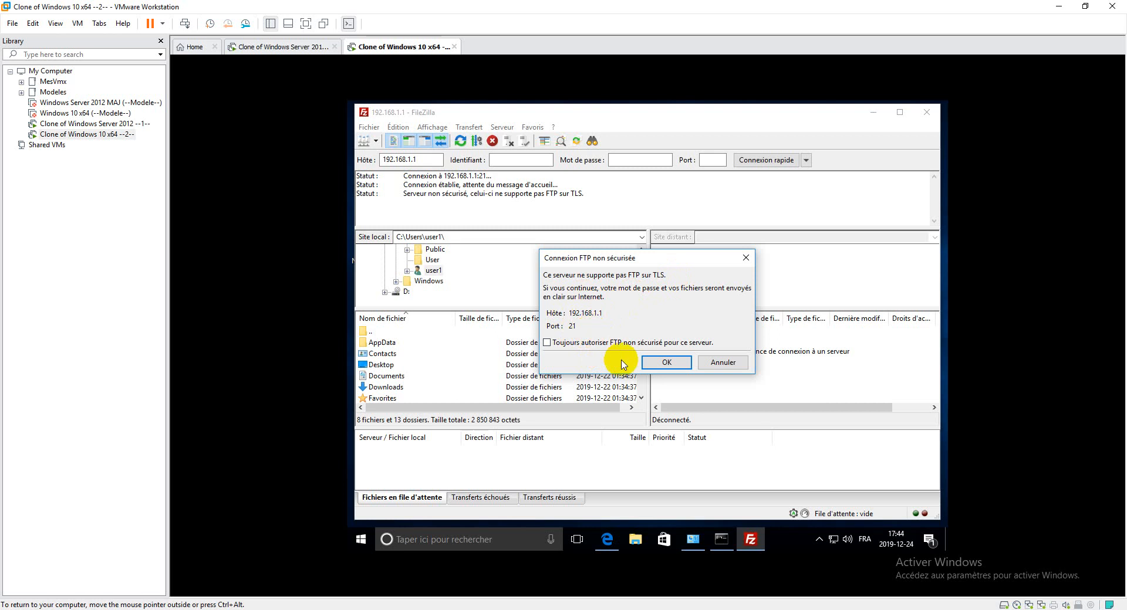
left_click(667, 362)
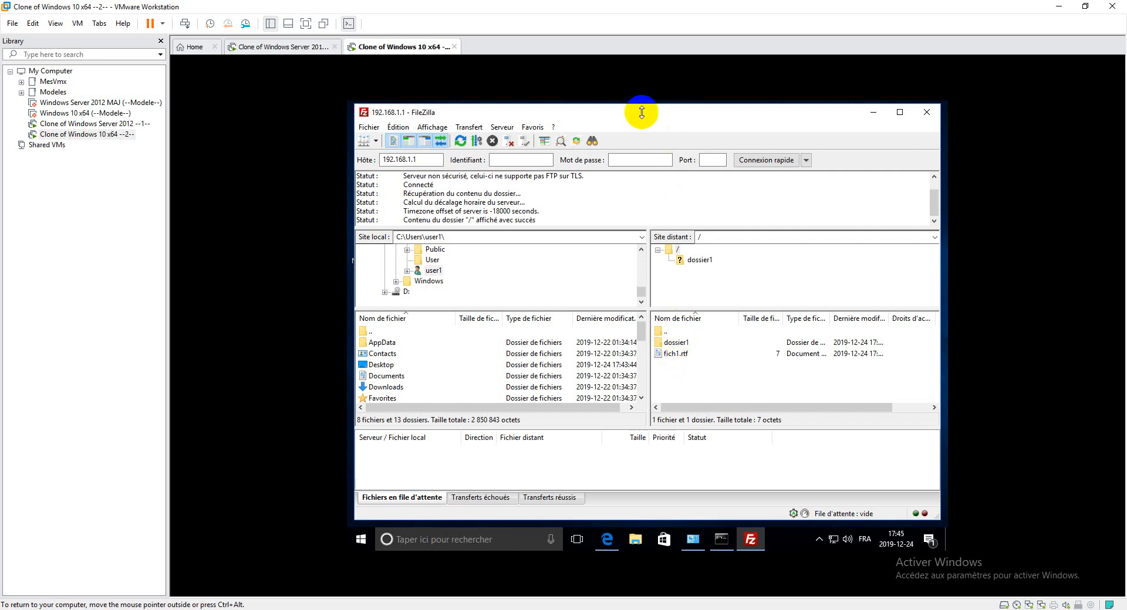
- Move the FileZilla window aside and try to upload the desktop file test to the remote root folder
left_click_drag(640, 112, 723, 128)
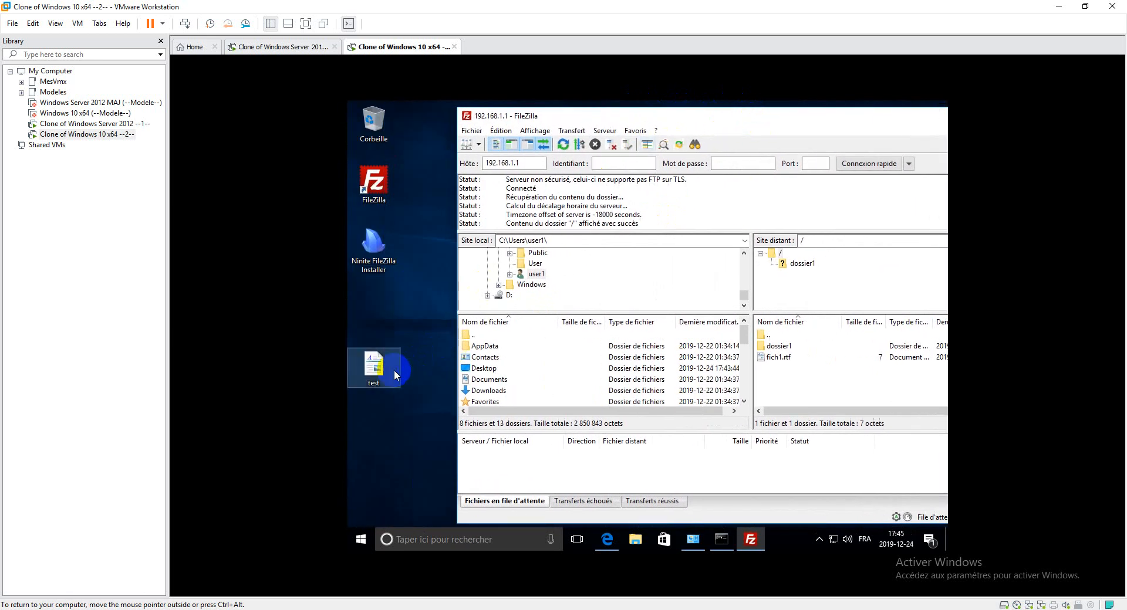
left_click(373, 380)
left_click_drag(373, 382, 792, 395)
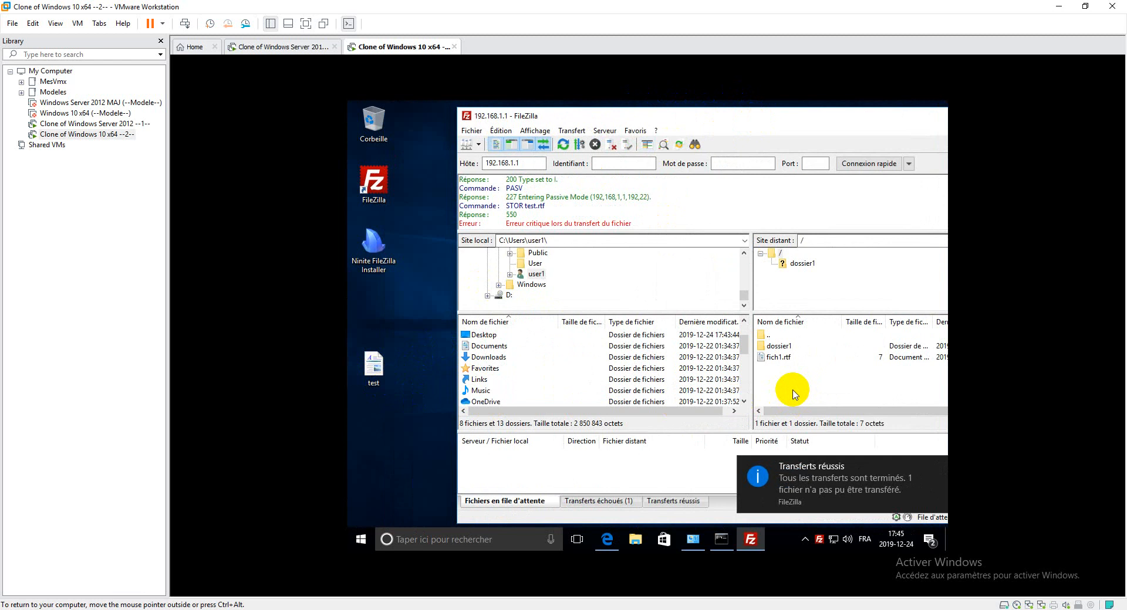
right_click(790, 392)
left_click(798, 324)
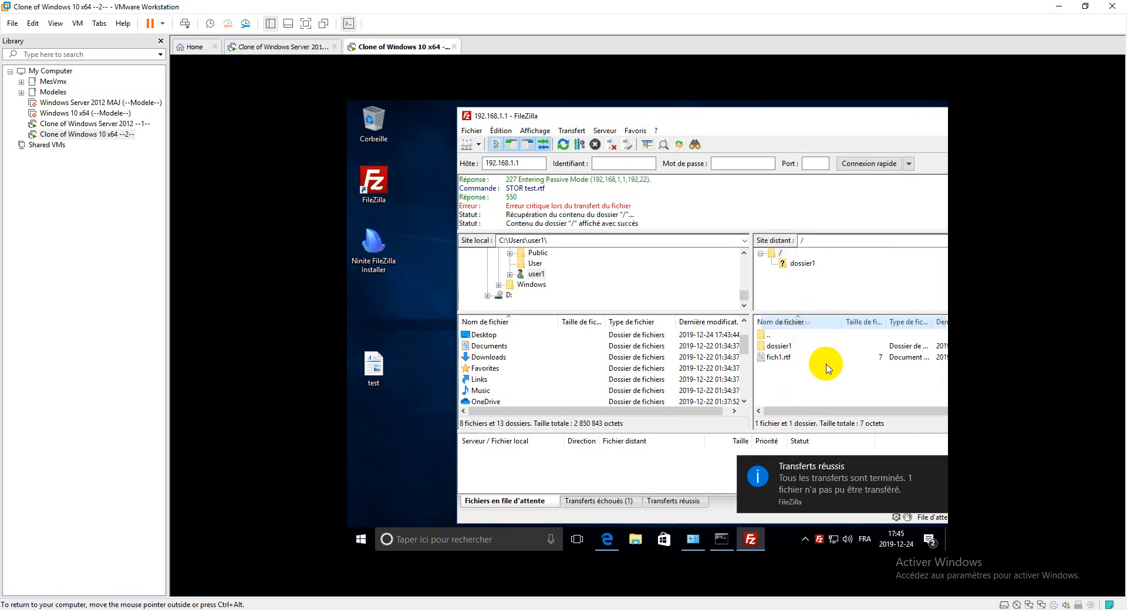
- Switch to the Windows Server 2012 virtual machine and check the refreshed contents of C:\inetpub\ftproot\MyFTP in File Explorer
left_click(280, 47)
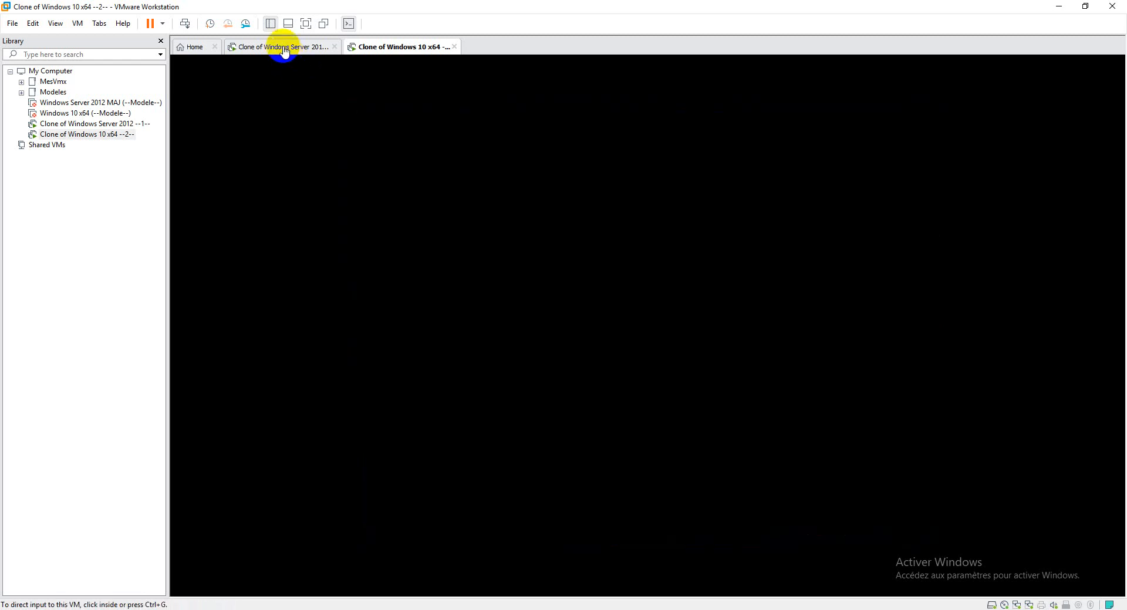
left_click(453, 295)
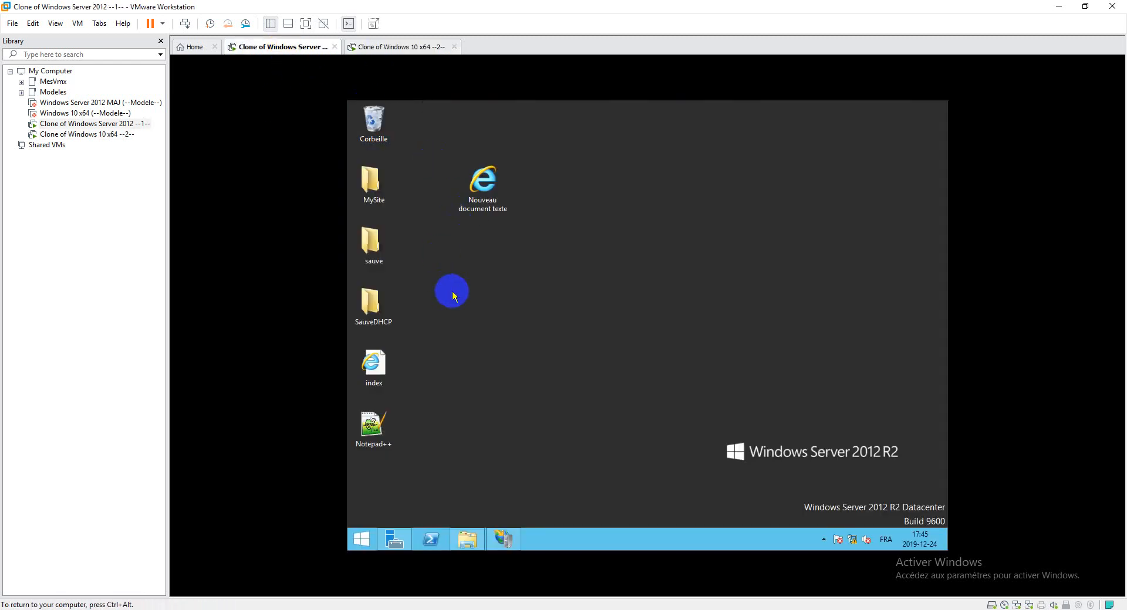
key("super+e")
double_click(578, 300)
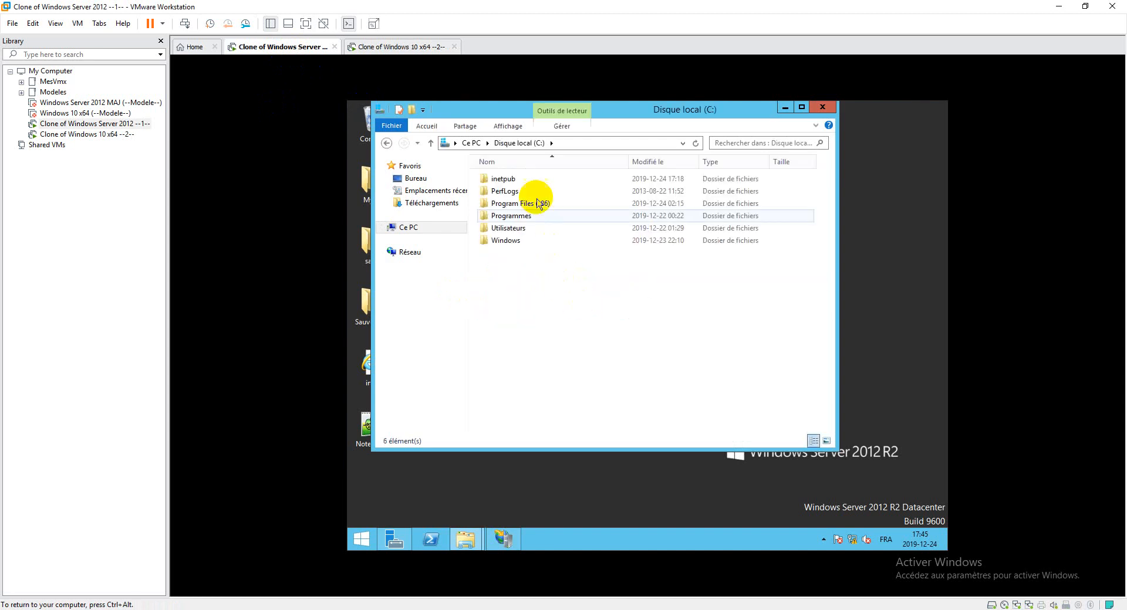
double_click(505, 179)
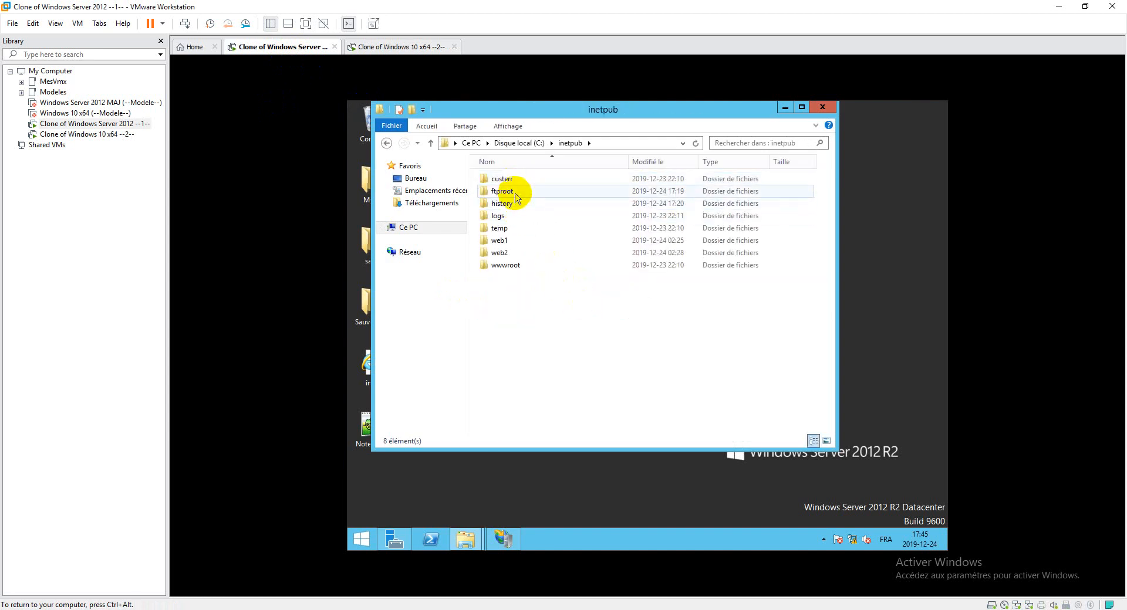
double_click(511, 194)
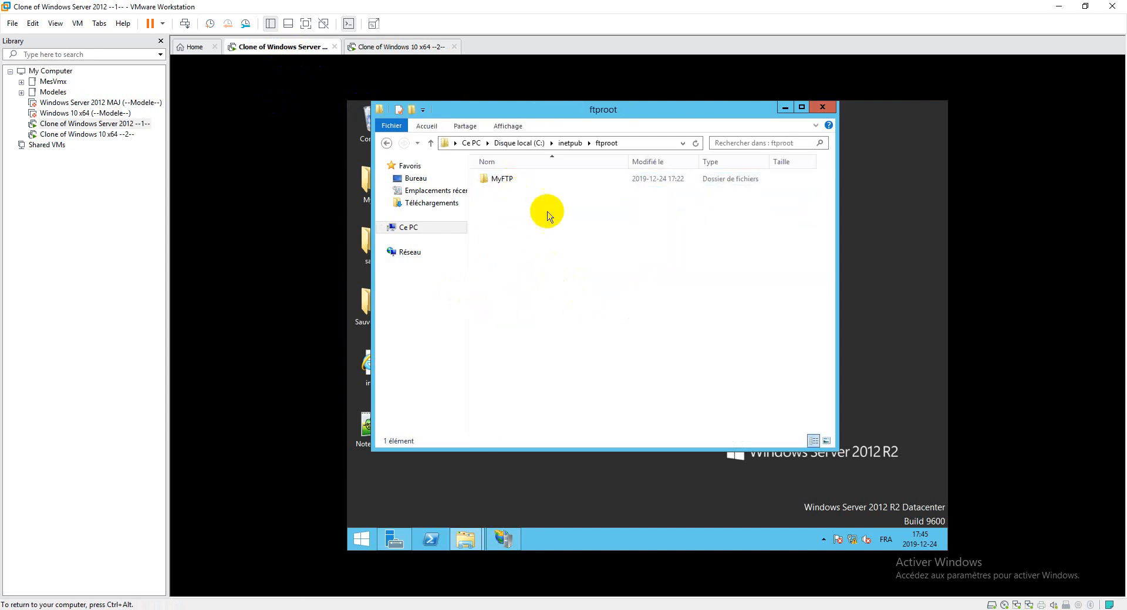
double_click(512, 180)
right_click(531, 251)
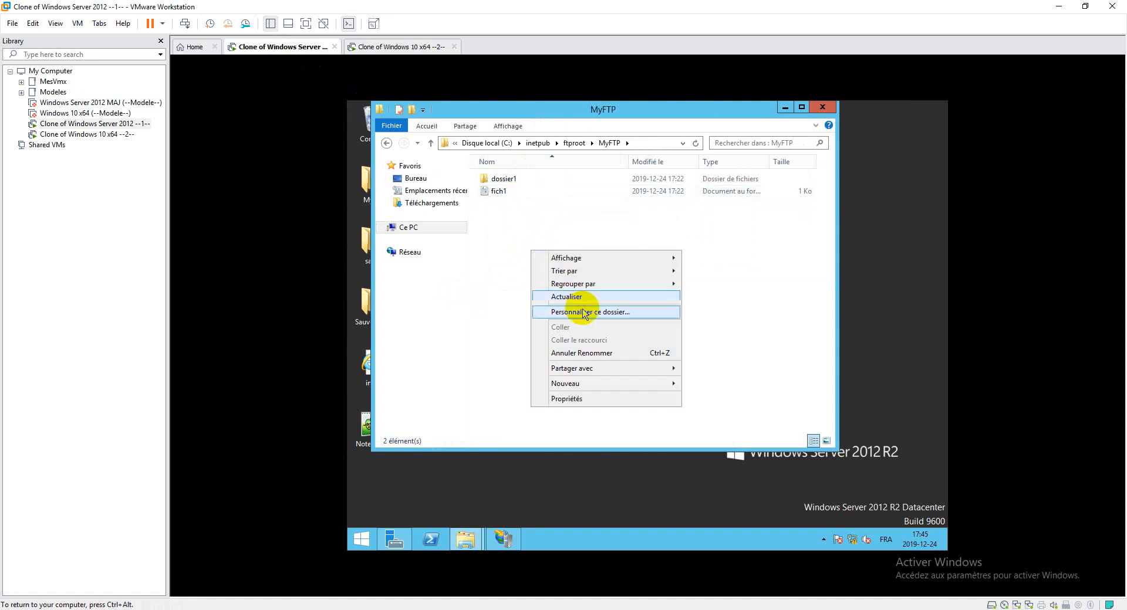
left_click(578, 299)
- Return to the Windows 10 virtual machine and retry uploading the test file to the FTP server's root
left_click(397, 47)
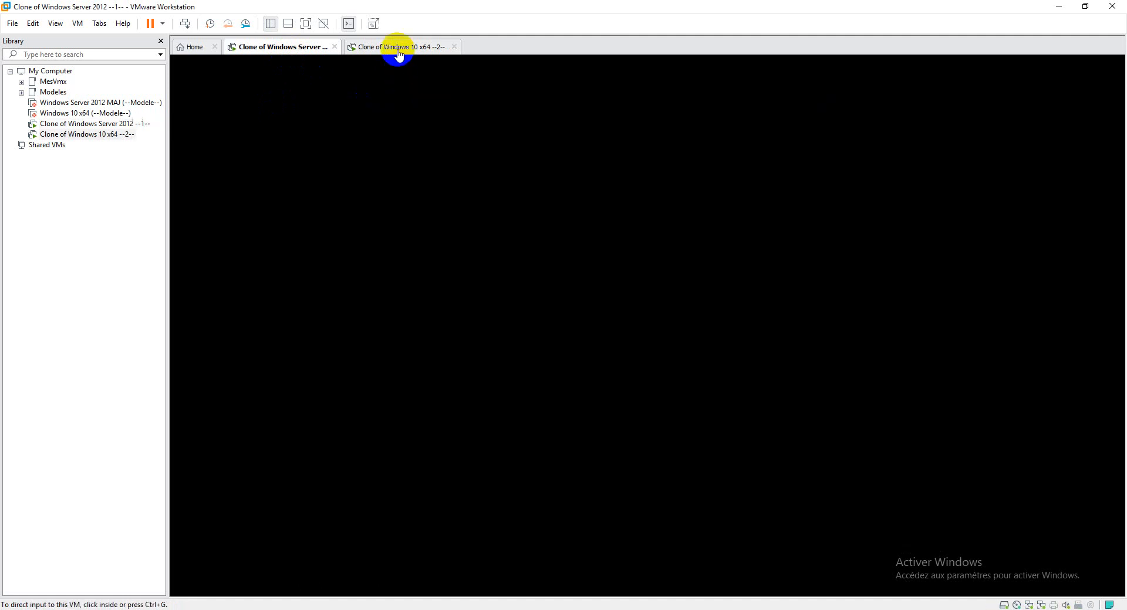
left_click(371, 372)
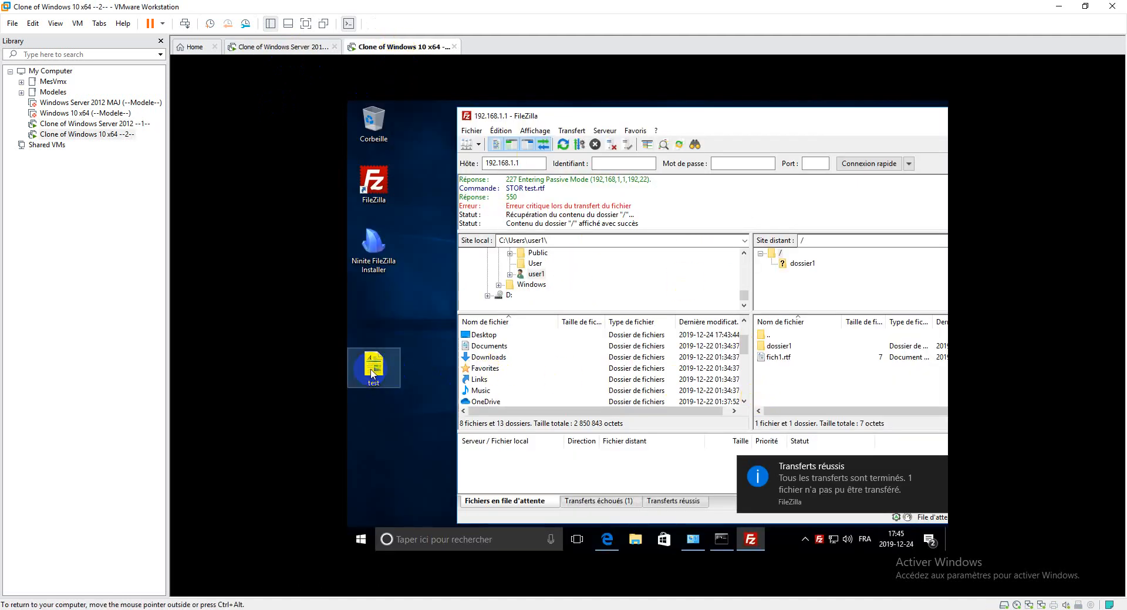
left_click_drag(371, 372, 781, 392)
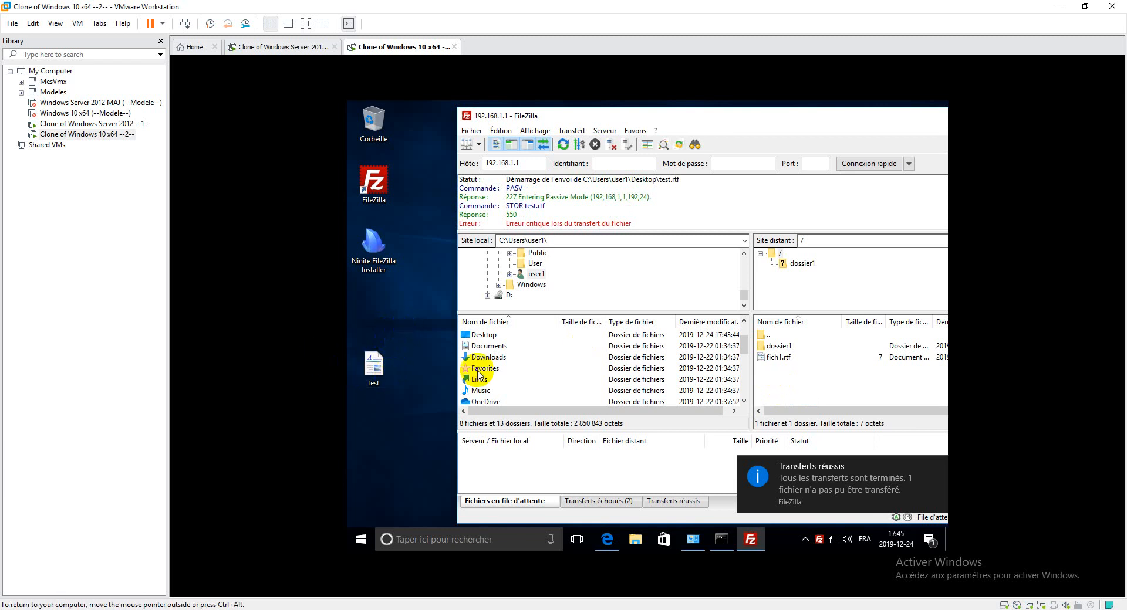
- Download fich1.rtf from the FTP server's root to the Windows 10 desktop and shift the FileZilla window slightly aside
left_click_drag(780, 357, 388, 403)
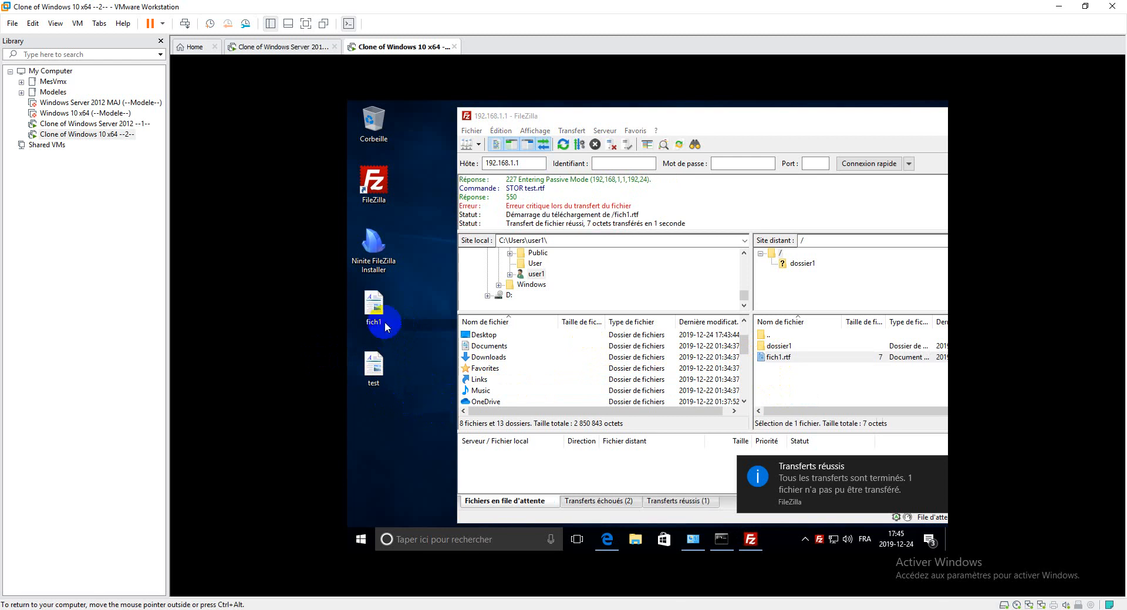
left_click(392, 372)
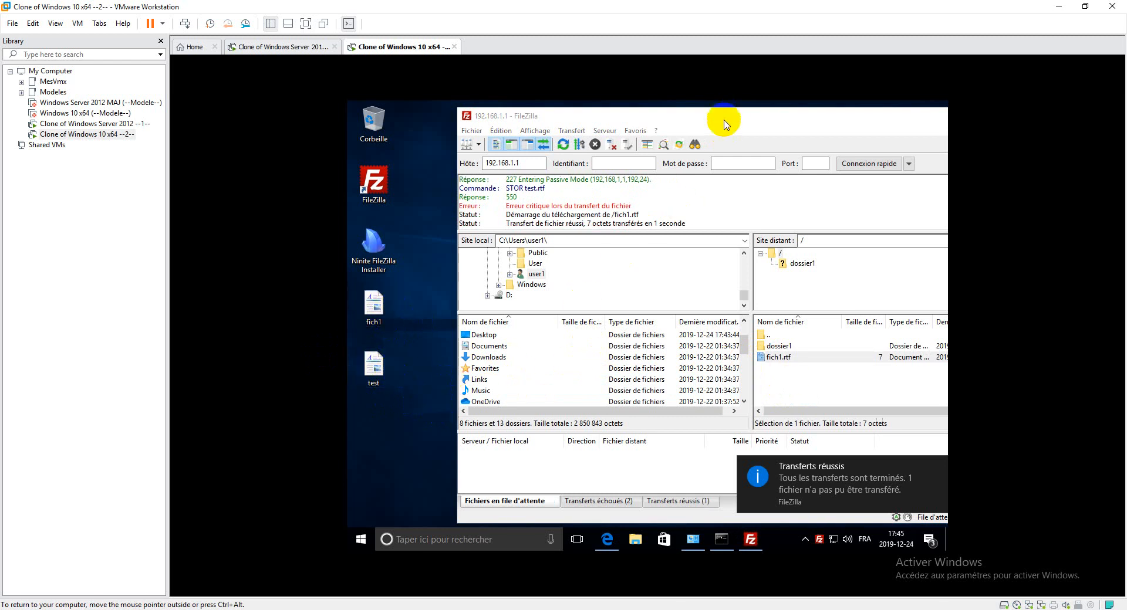
left_click_drag(727, 123, 699, 122)
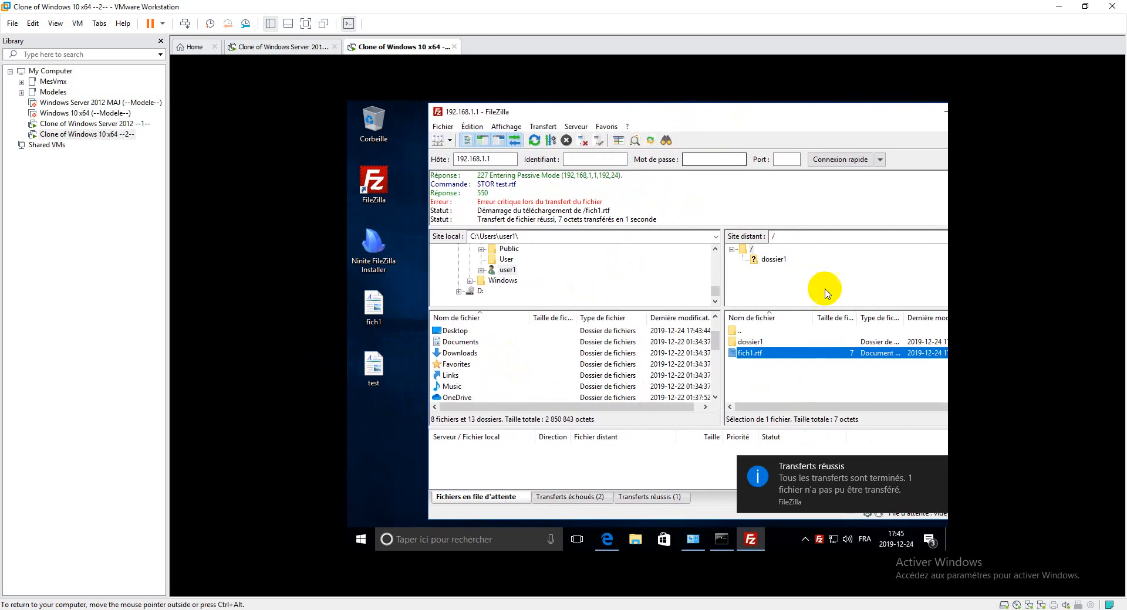
- Try to upload the test file into the remote folder dossier1 and into the server's root folder
double_click(751, 342)
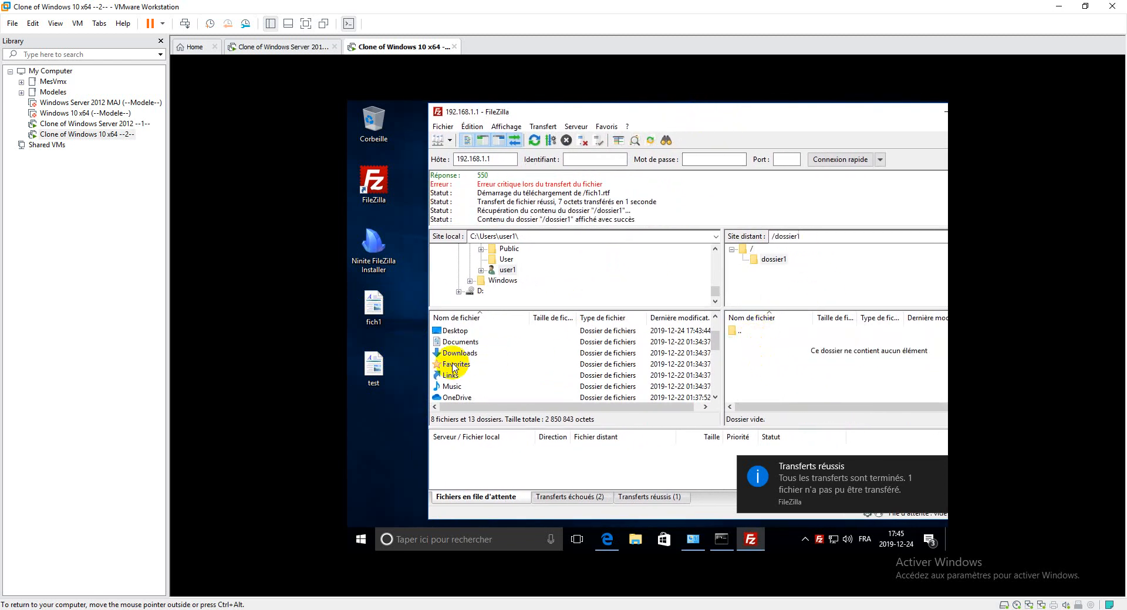
left_click(435, 387)
left_click_drag(434, 387, 768, 378)
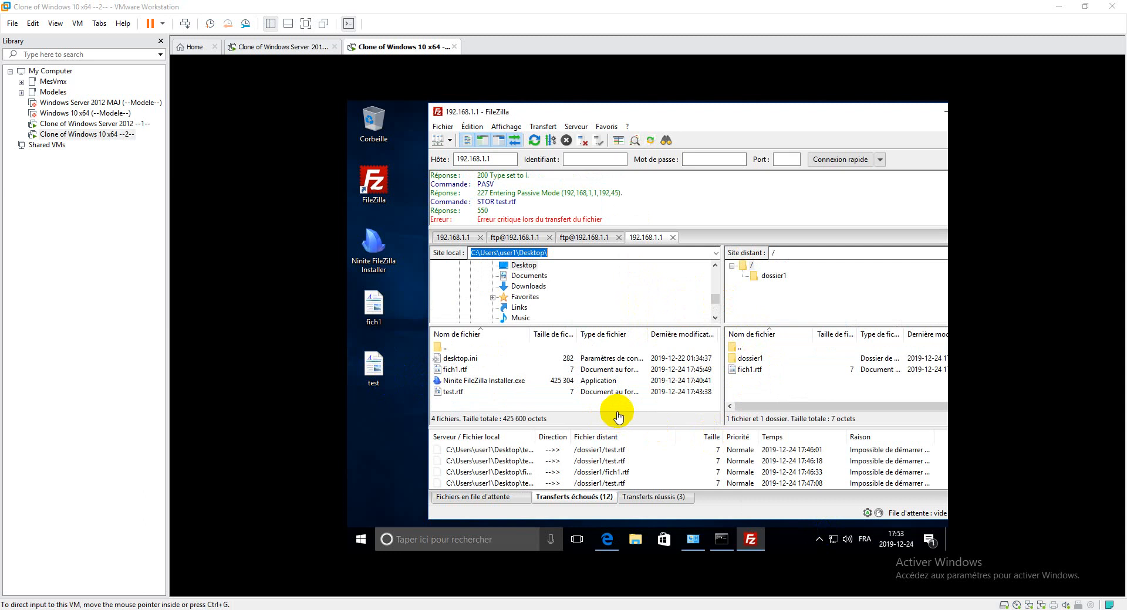
left_click(376, 367)
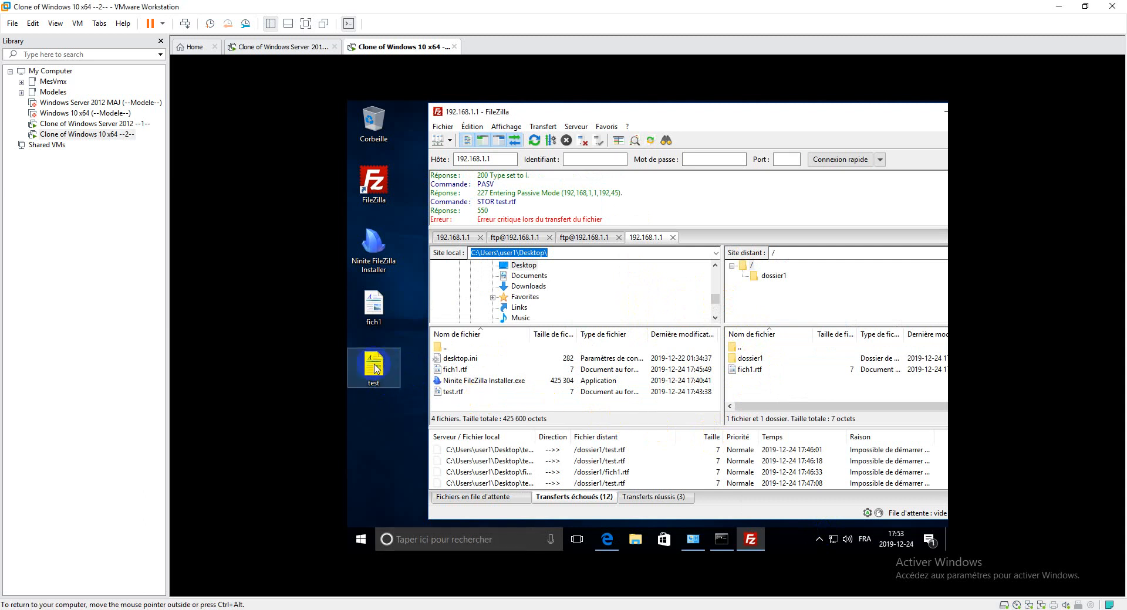
left_click_drag(376, 367, 756, 393)
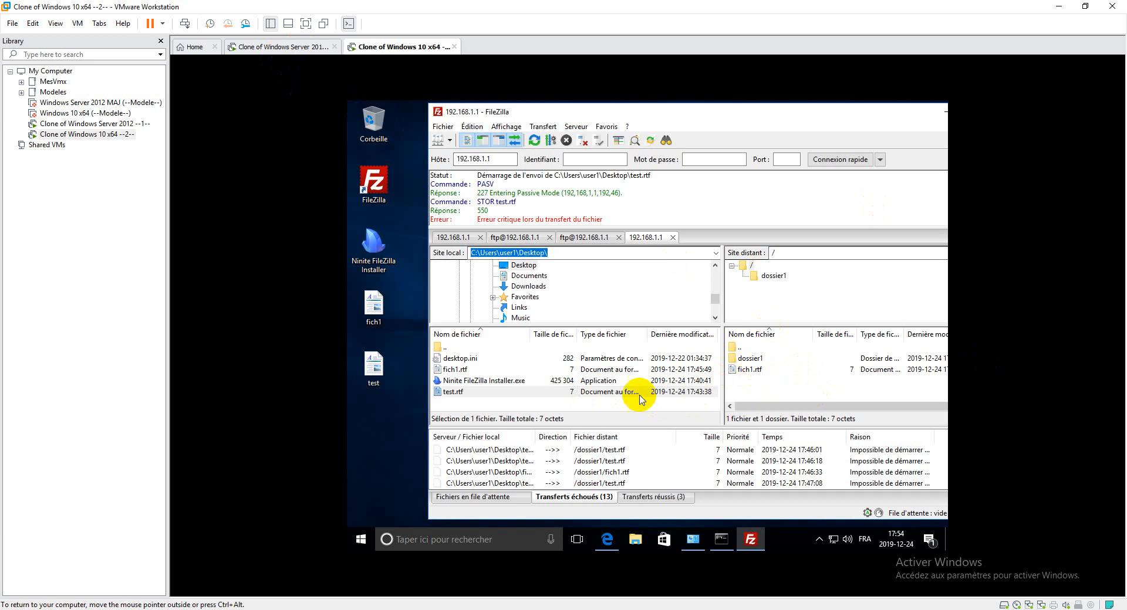
- Switch to the Windows Server 2012 virtual machine and open the security properties of the C:\inetpub\ftproot\MyFTP folder
left_click(297, 47)
double_click(487, 251)
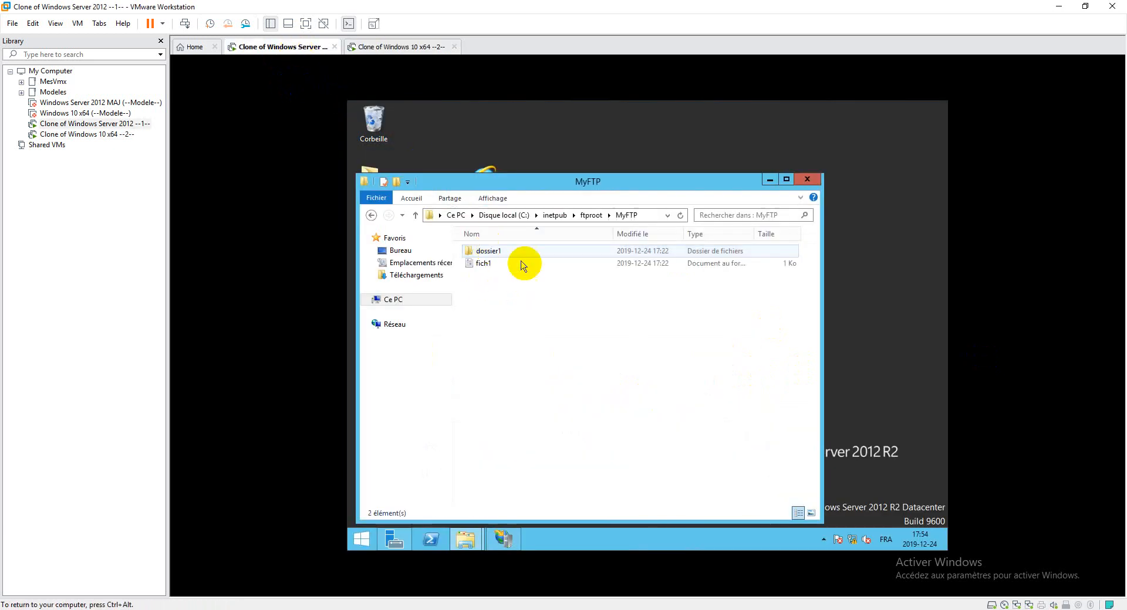
left_click(559, 216)
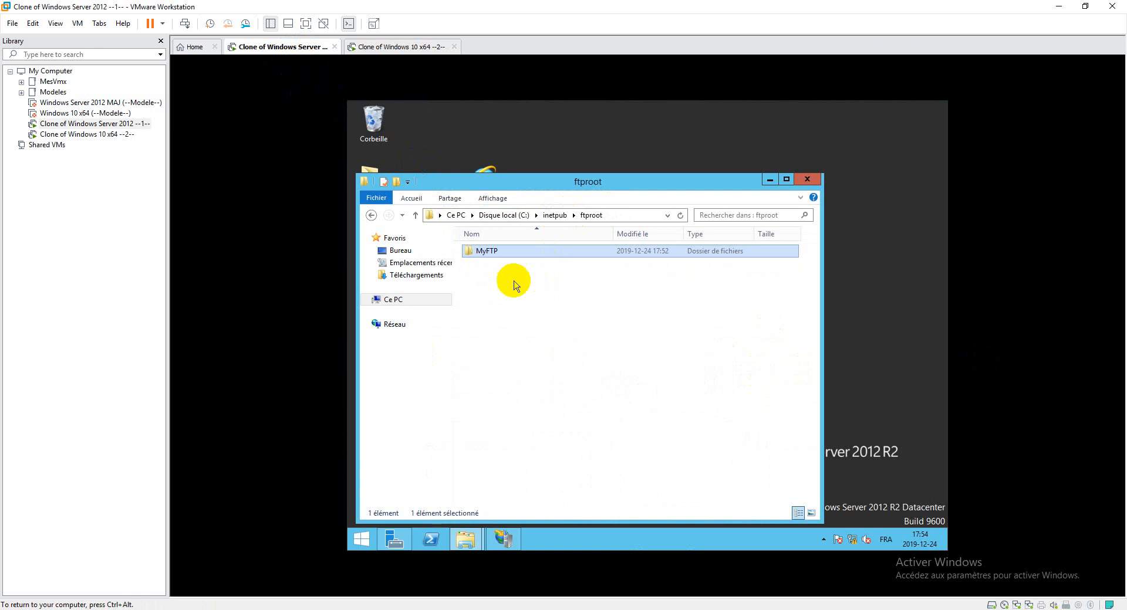
right_click(486, 251)
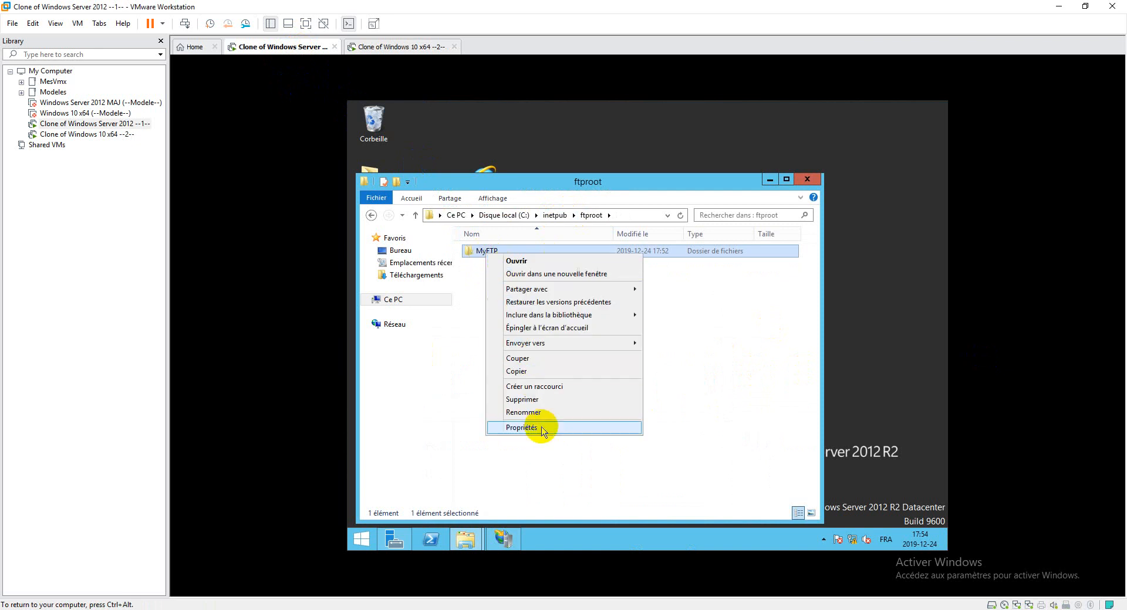
left_click(521, 427)
left_click(572, 267)
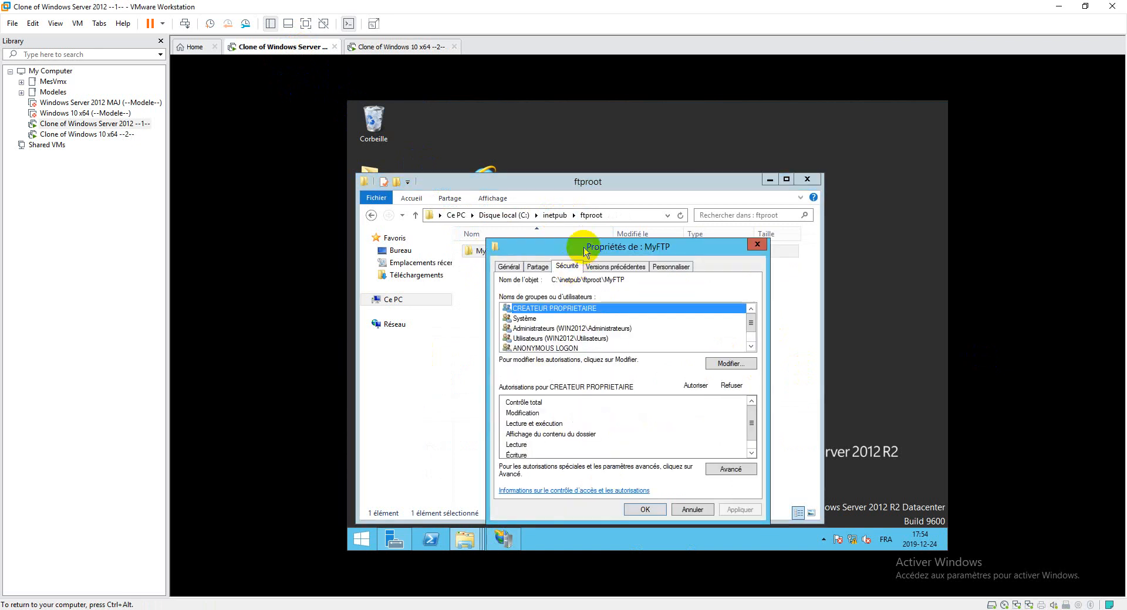
left_click_drag(579, 245, 536, 184)
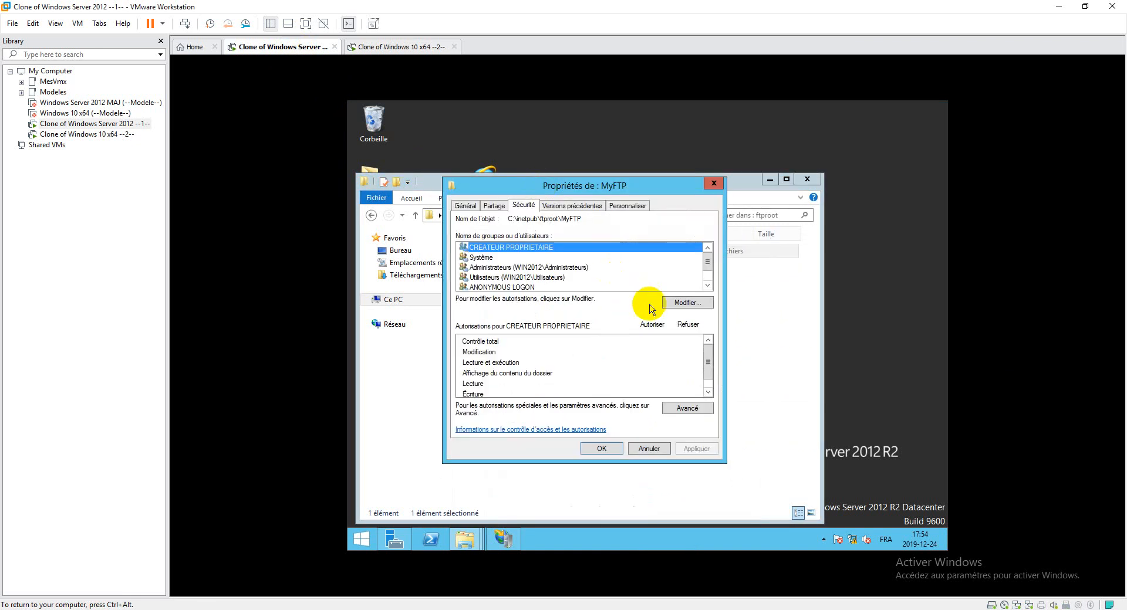
- Add the group Tout le monde to the MyFTP folder's permissions
left_click(685, 304)
left_click(601, 359)
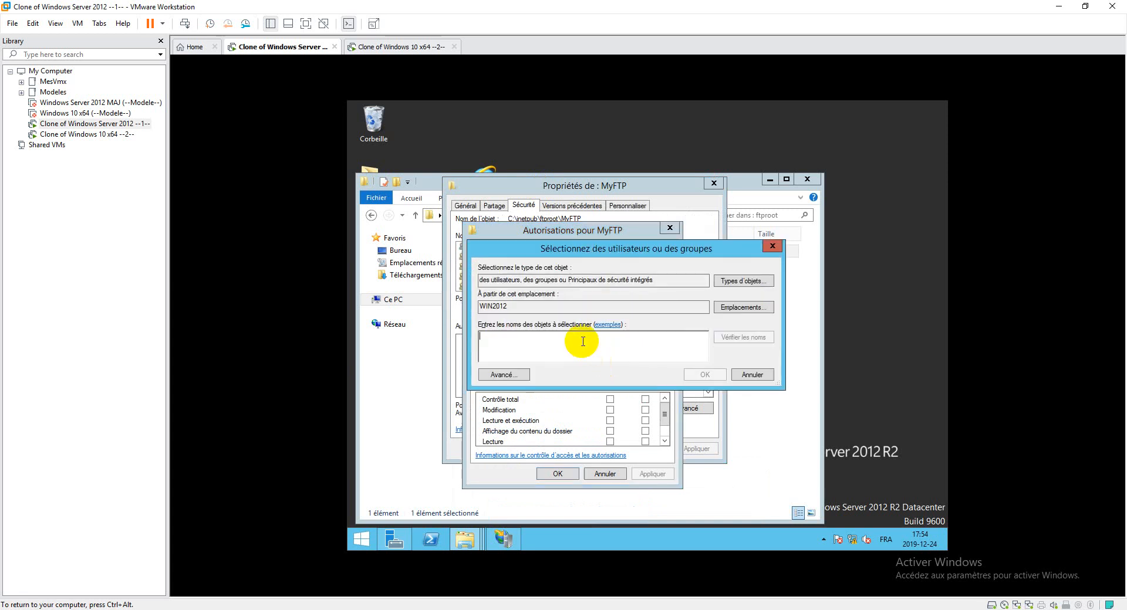
type("tout")
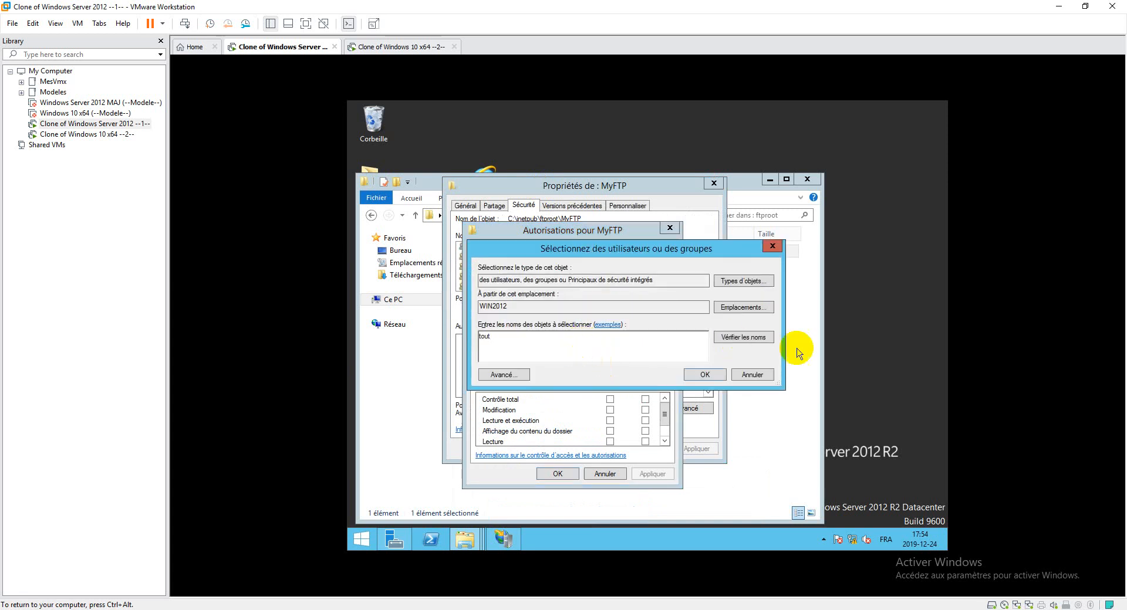
left_click(756, 340)
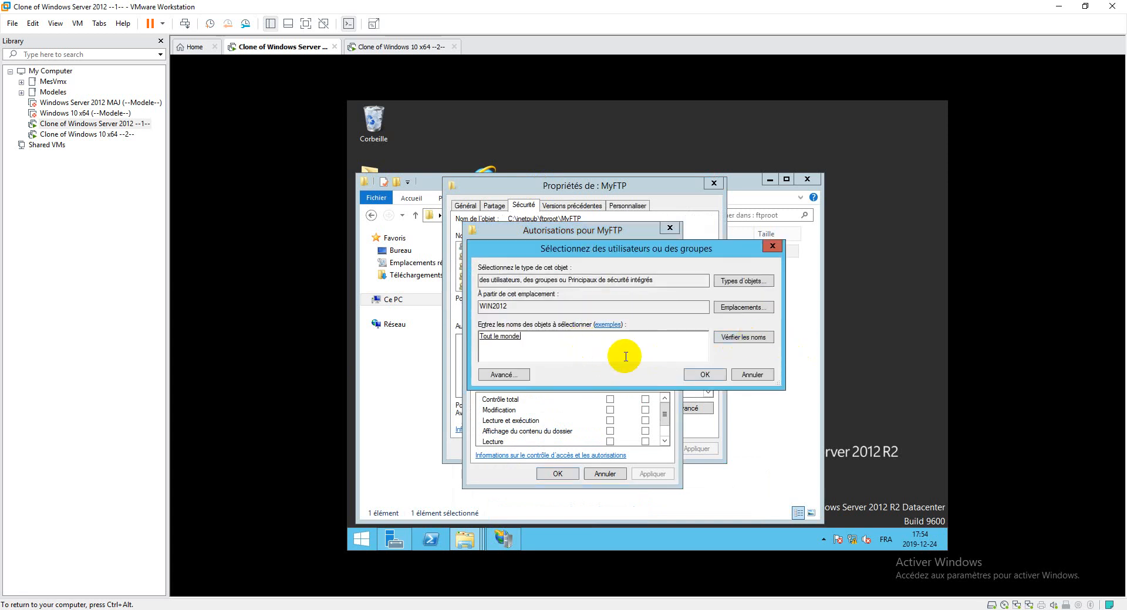
left_click(701, 375)
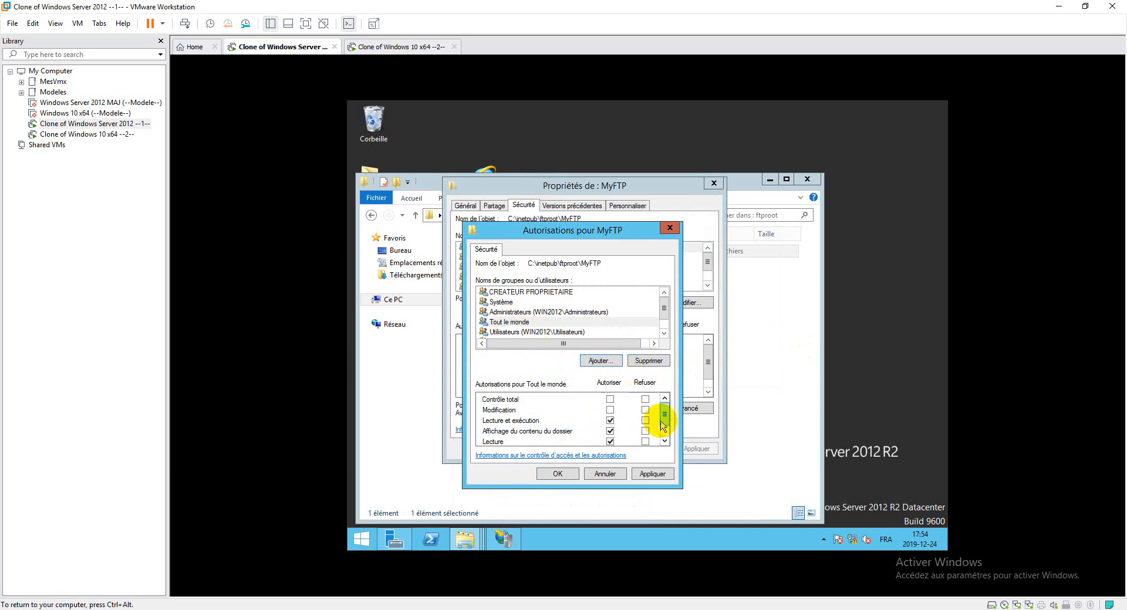
- Allow the Écriture permission for Tout le monde on MyFTP, apply it and close the folder's properties
left_click_drag(664, 415, 665, 436)
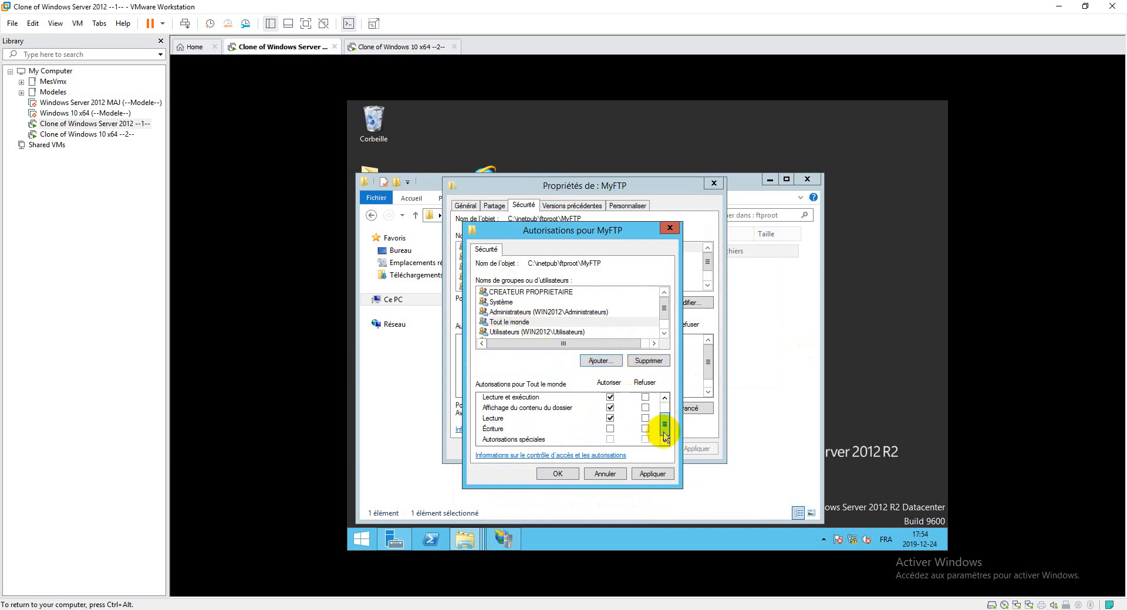
left_click(610, 428)
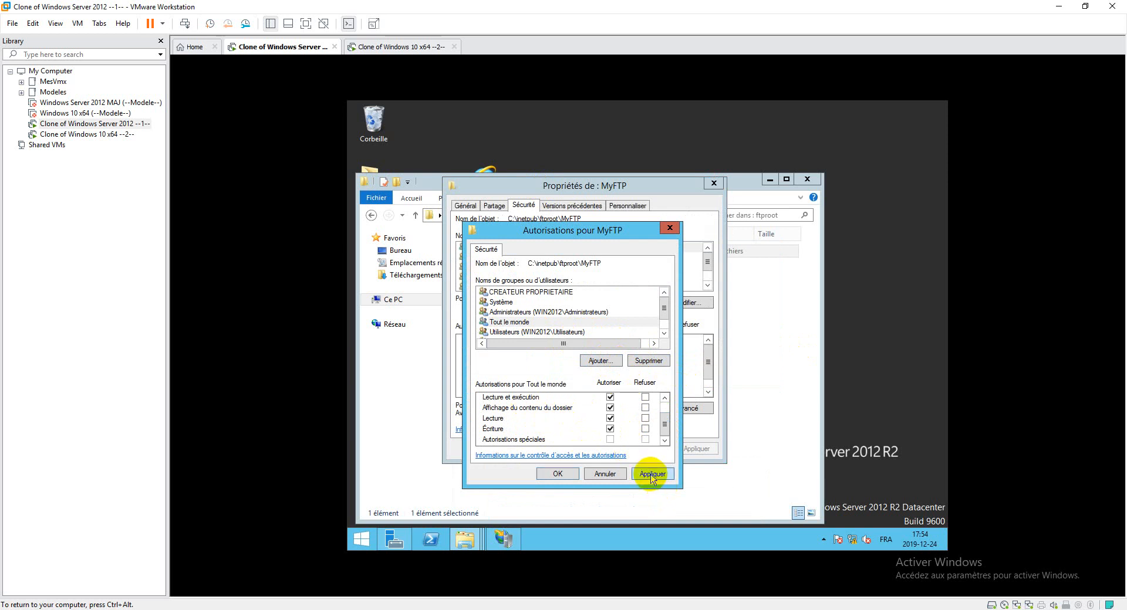
left_click(652, 474)
left_click(560, 473)
left_click(601, 449)
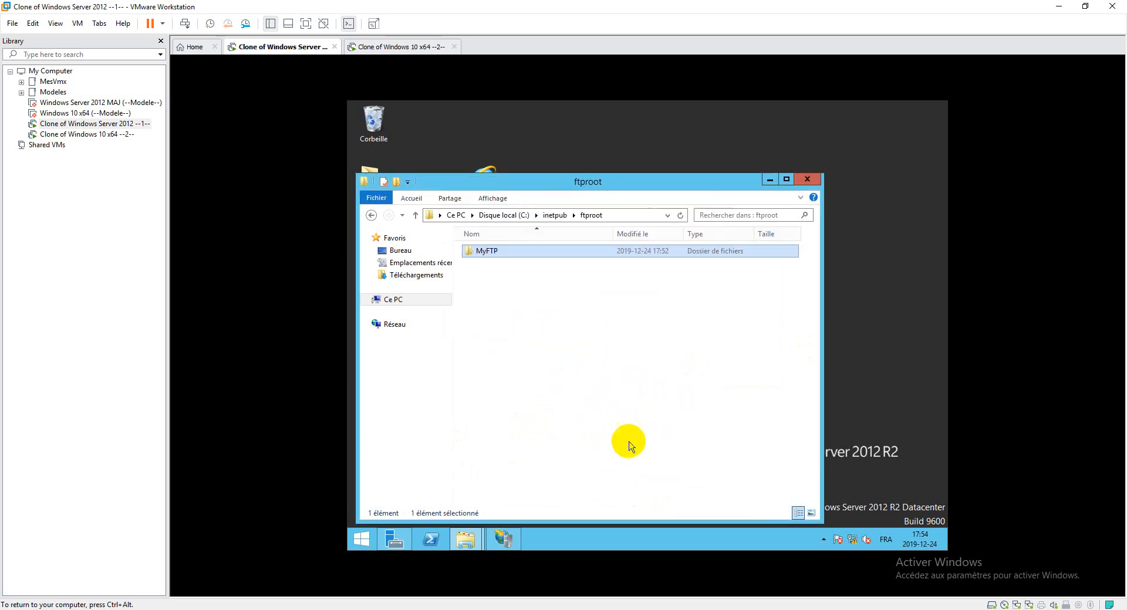
- Return to the Windows 10 virtual machine and upload test.rtf from the local desktop to the FTP server's root
left_click(399, 47)
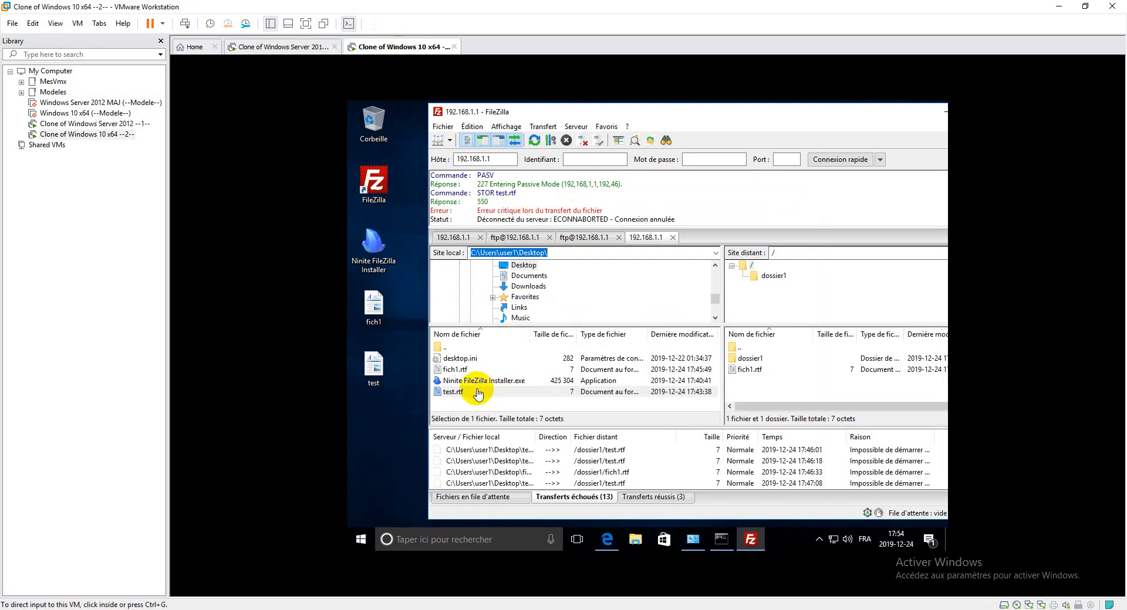
left_click_drag(457, 392, 752, 390)
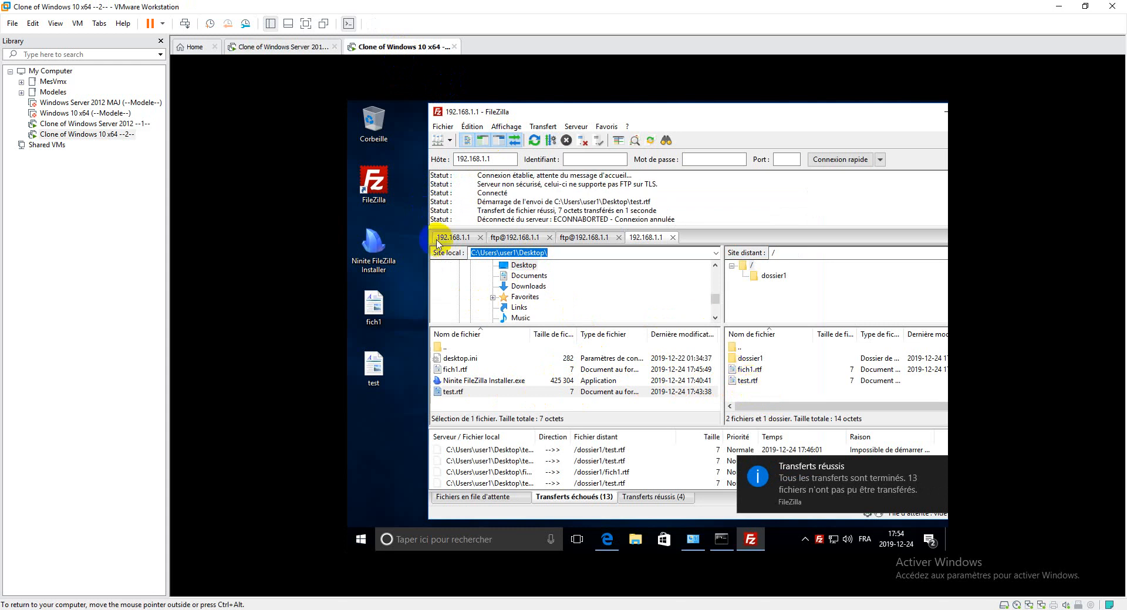
- Switch to the Windows Server 2012 virtual machine and check the MyFTP folder for the uploaded file
left_click(285, 47)
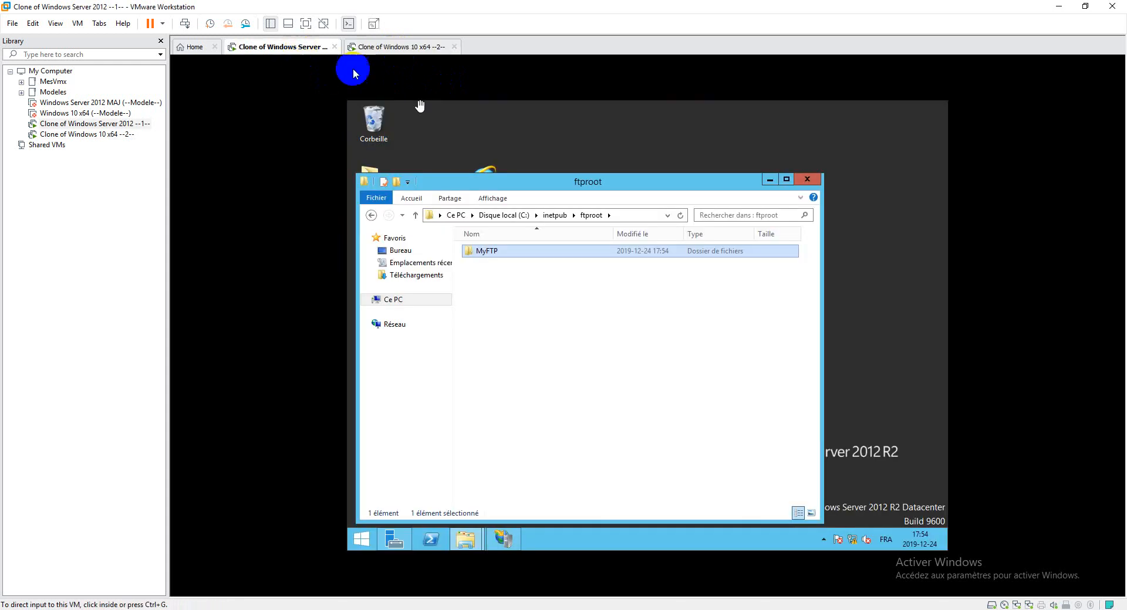
left_click(495, 251)
key("Return")
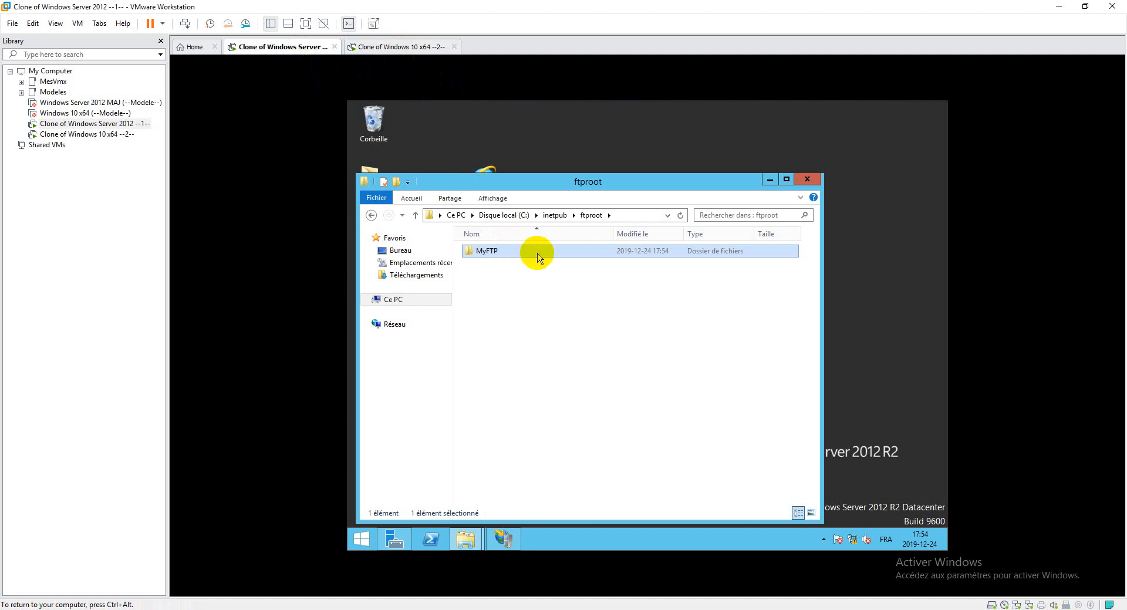
double_click(535, 252)
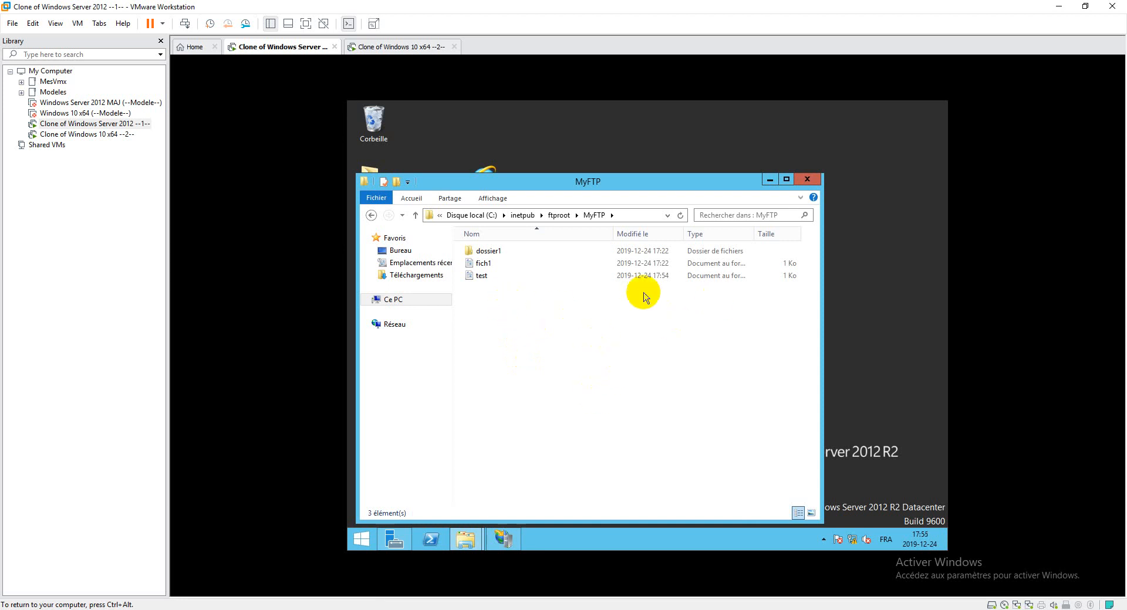
- Return to the Windows 10 virtual machine and open a new command prompt by searching for cmd
left_click(410, 46)
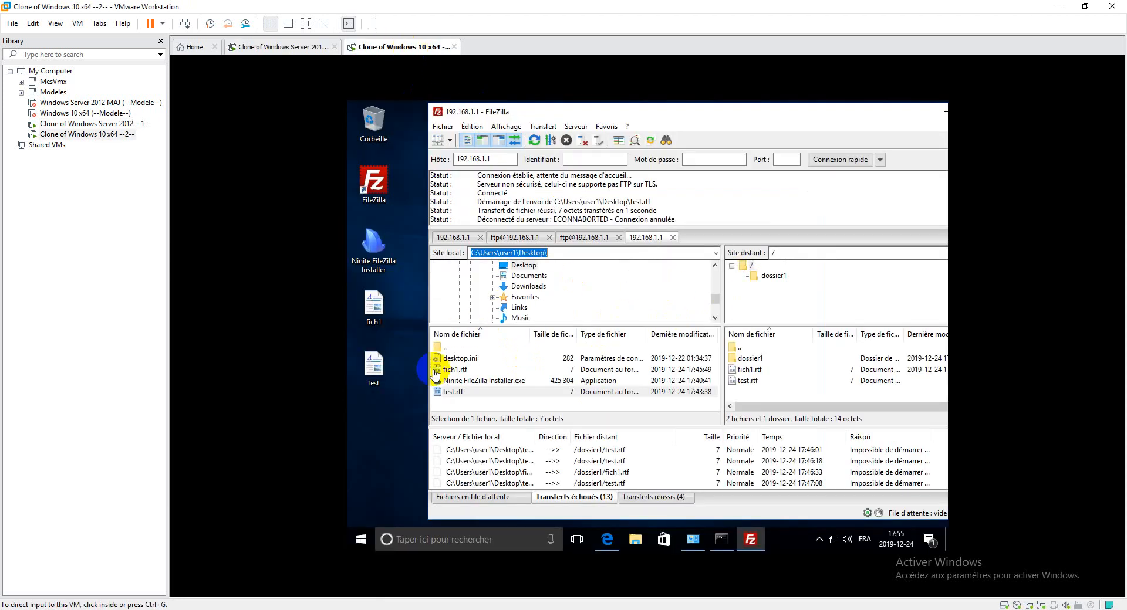
left_click(419, 538)
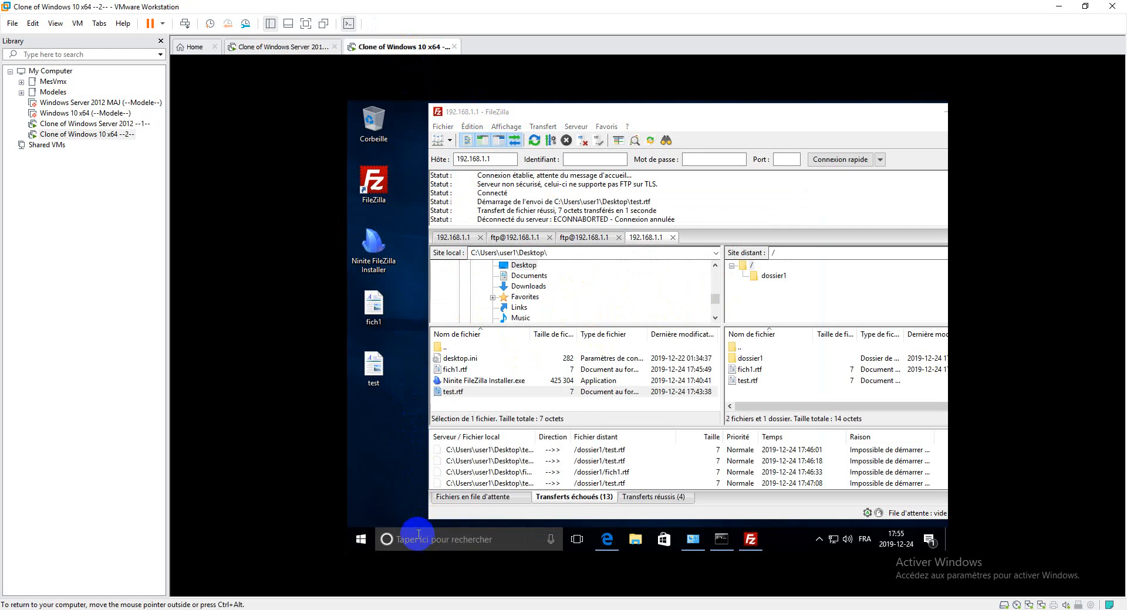
type("c")
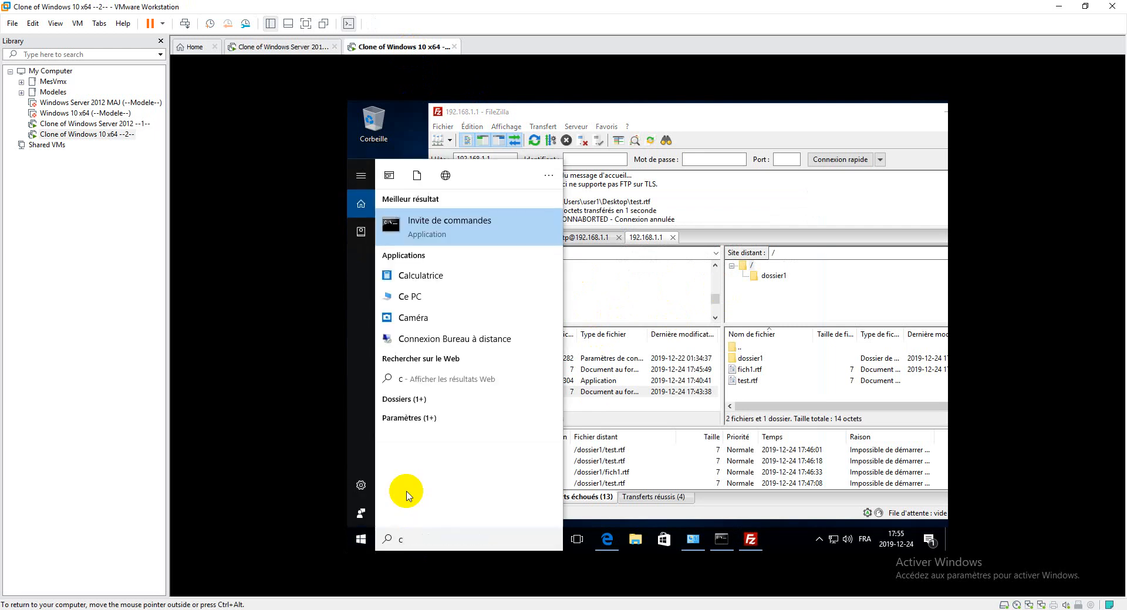
type("md")
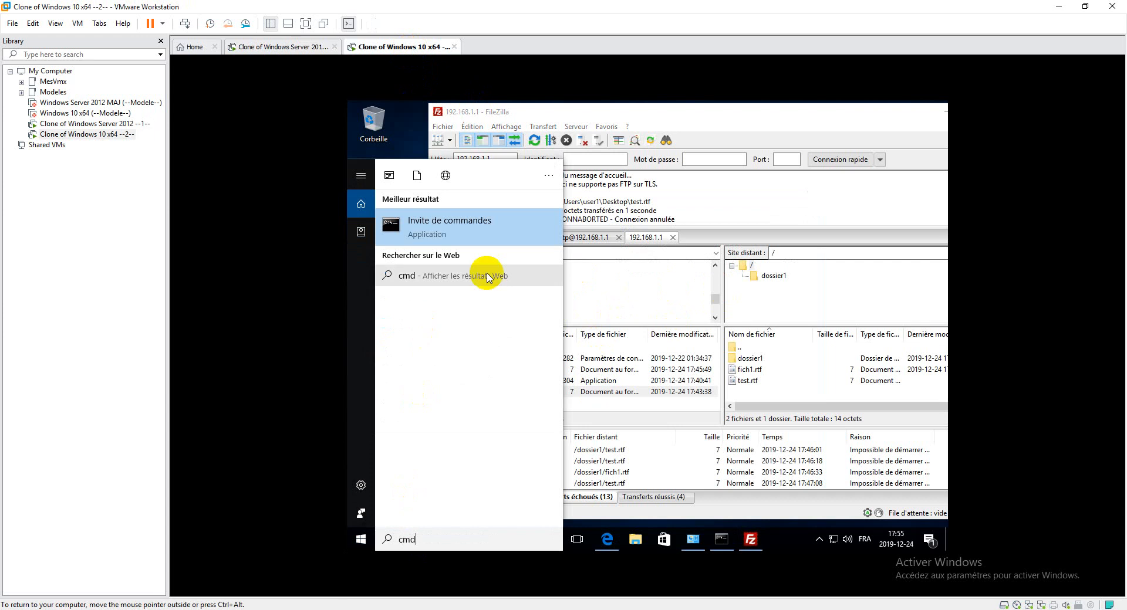
left_click(470, 231)
left_click(532, 235)
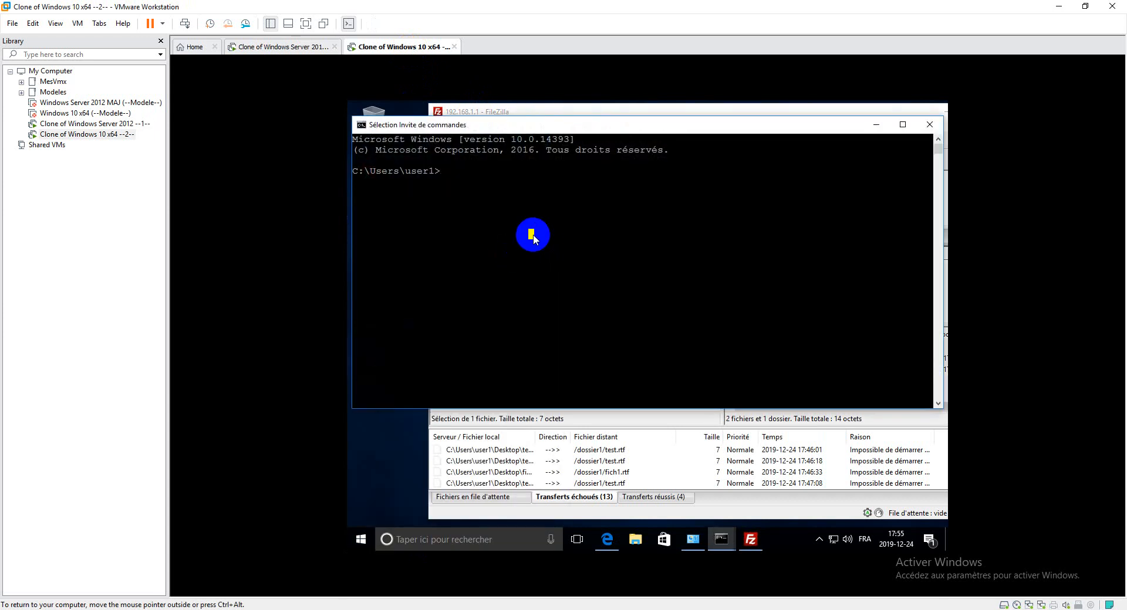
- Connect with ftp 192.168.1.1 and log in anonymously as ftp with an empty password
type("ftp 192.168.1")
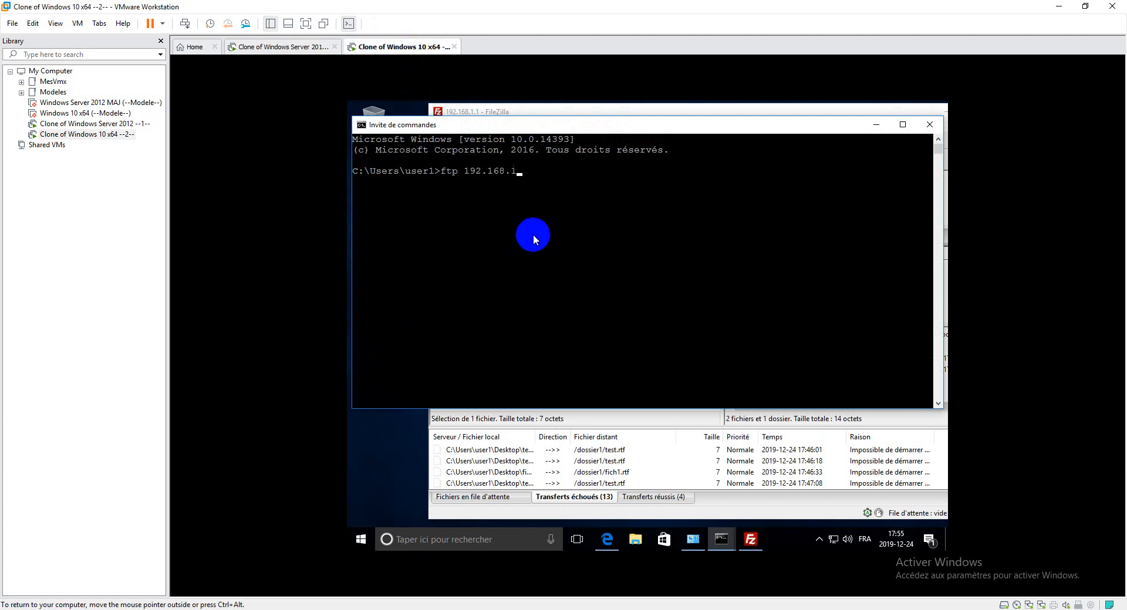
type(".1")
key("Return")
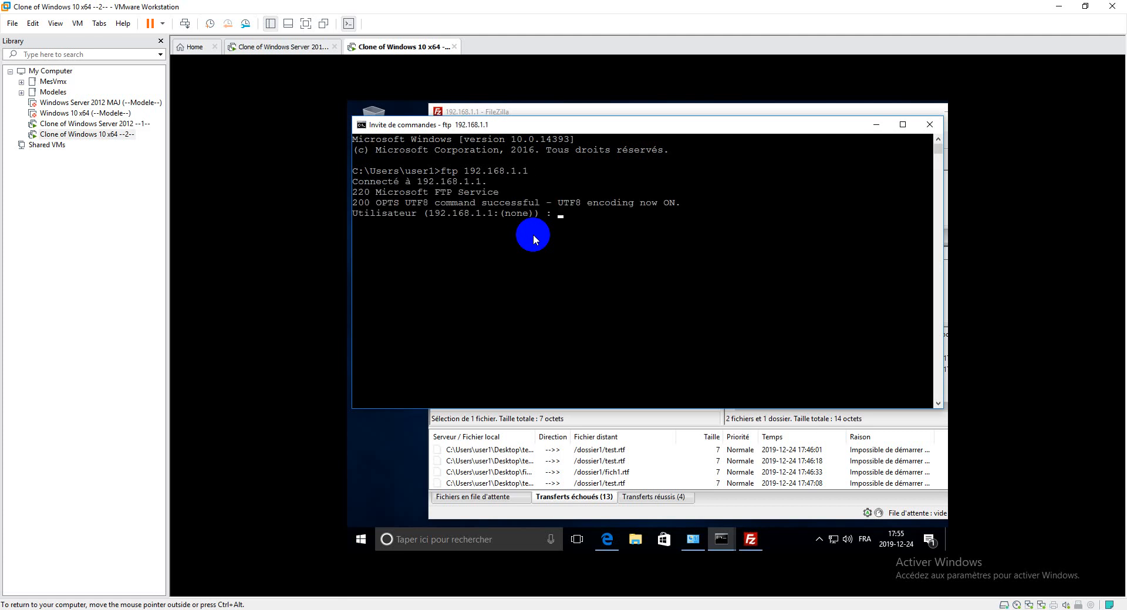
type("ftp")
key("Return")
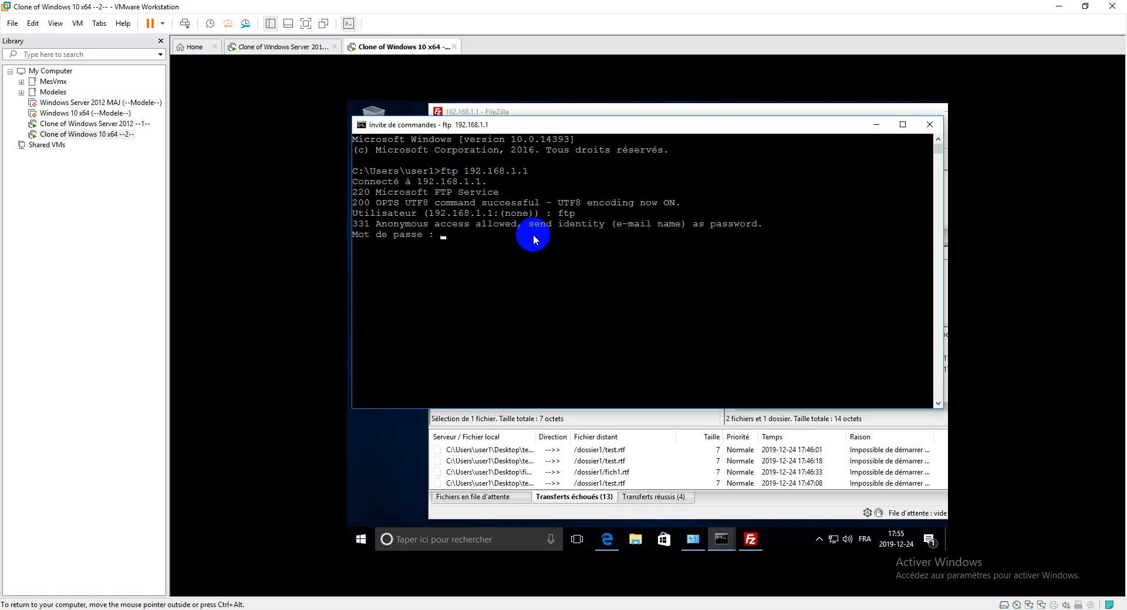
key("Return")
- List the FTP server's root with dir and display the available ftp commands with help
type("dir")
key("Return")
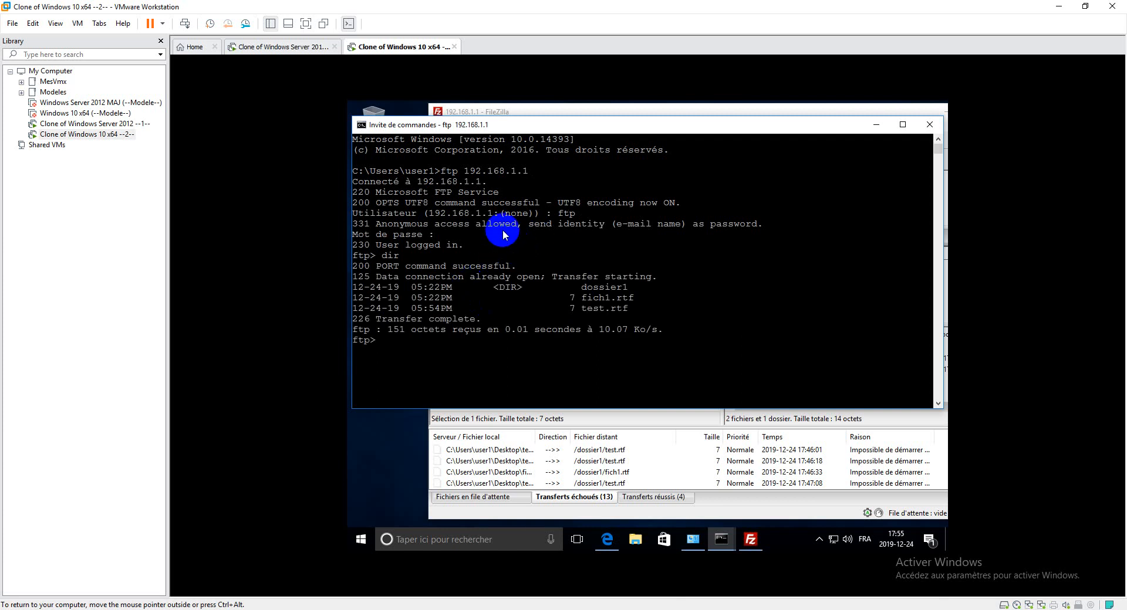
type("help")
key("Return")
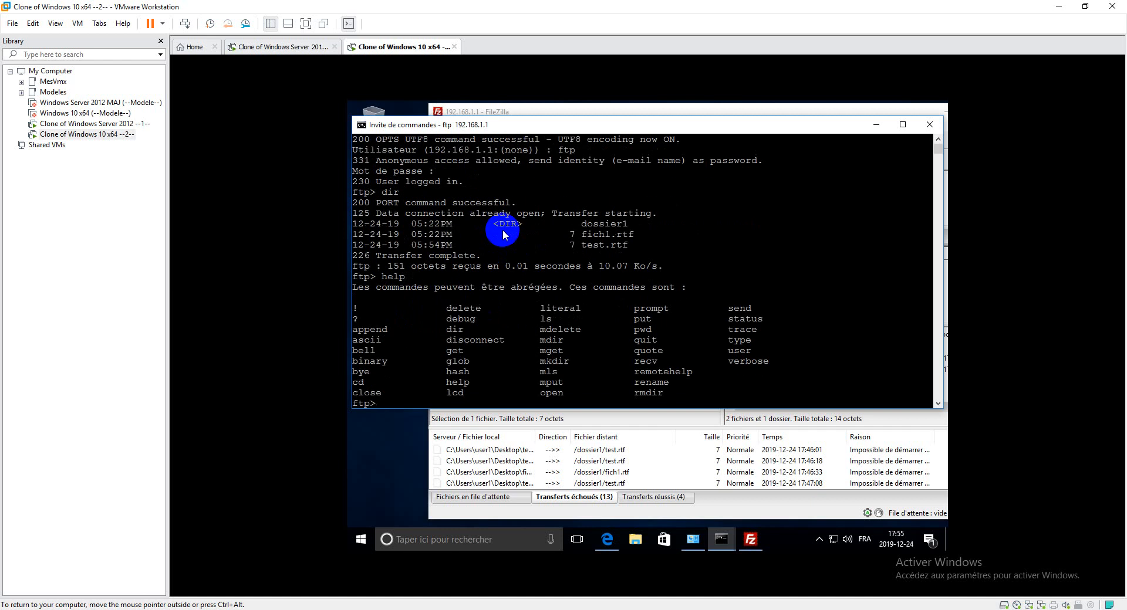
key("Return")
key("Return")
key("Return")
key("Return")
key("Return")
key("Return")
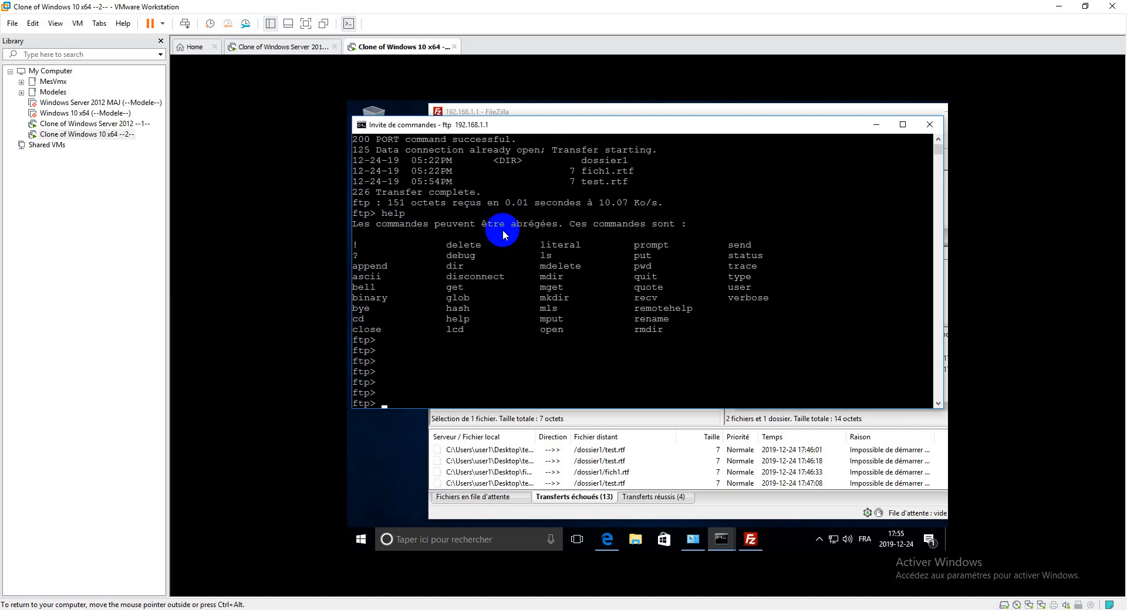
type("cls")
key("BackSpace")
key("BackSpace")
key("BackSpace")
- List the server's files again with dir and the local folder's contents with !dir
type("dir")
key("Return")
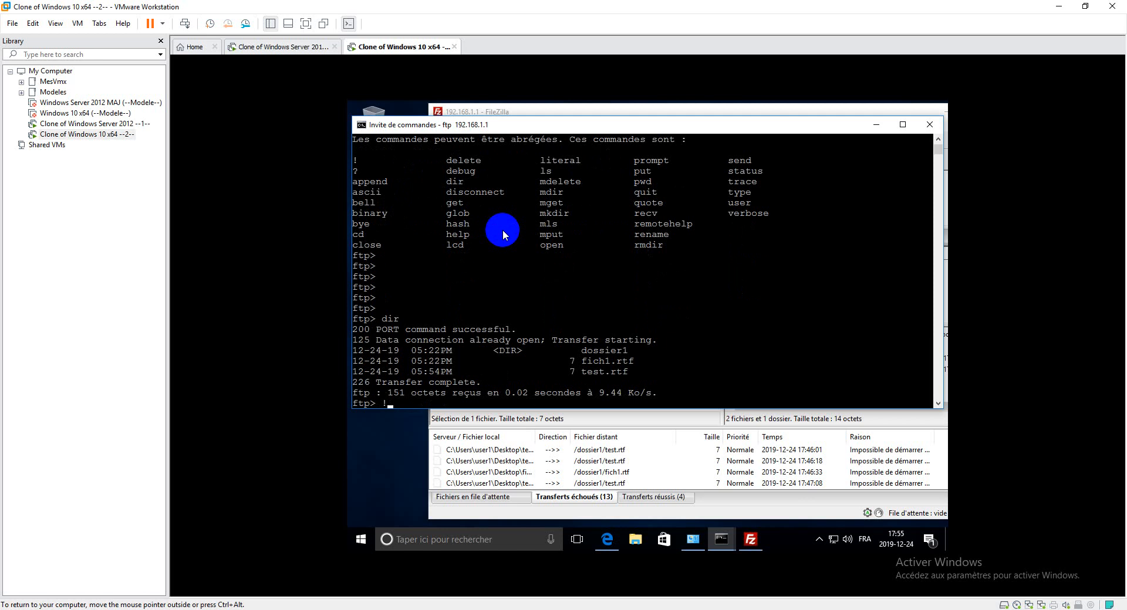
type("!dir")
key("Return")
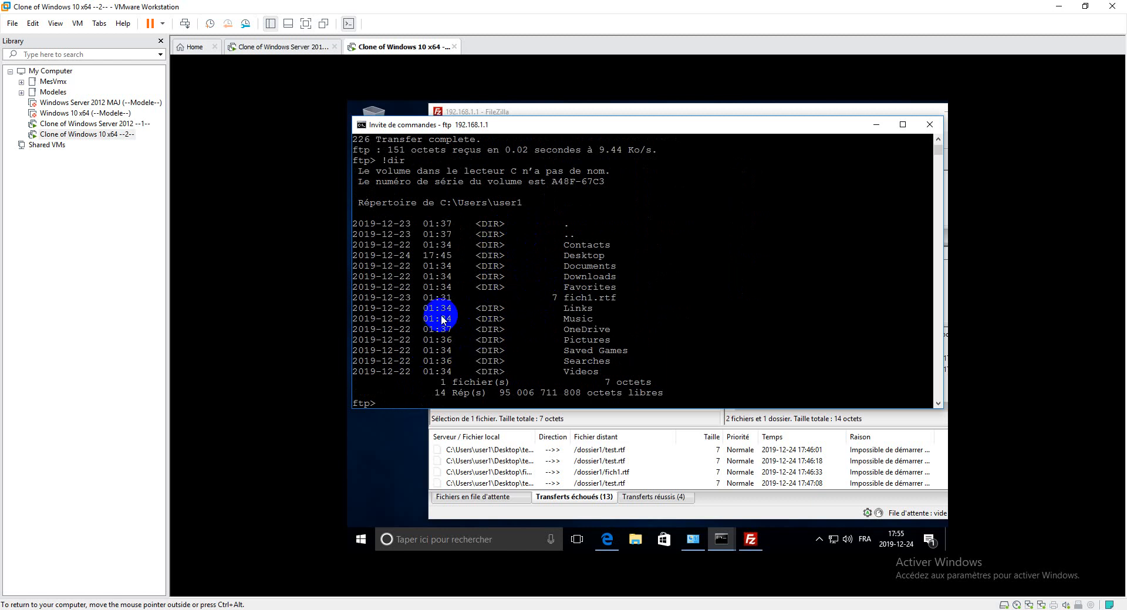
- End the ftp session with the quit command
type("quit")
key("Return")
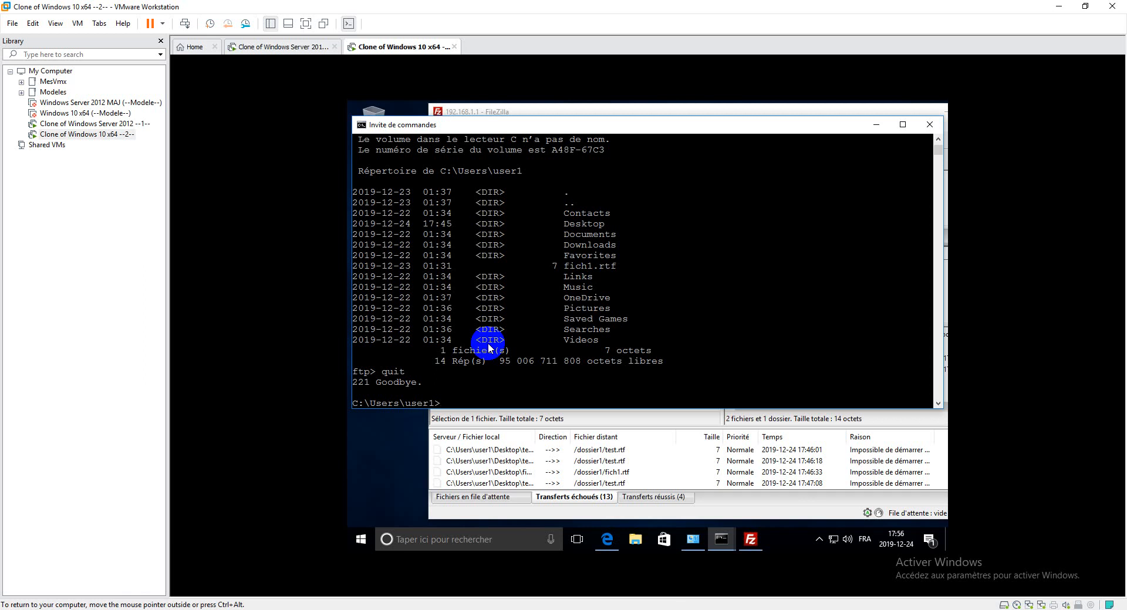
mouse_move(722, 539)
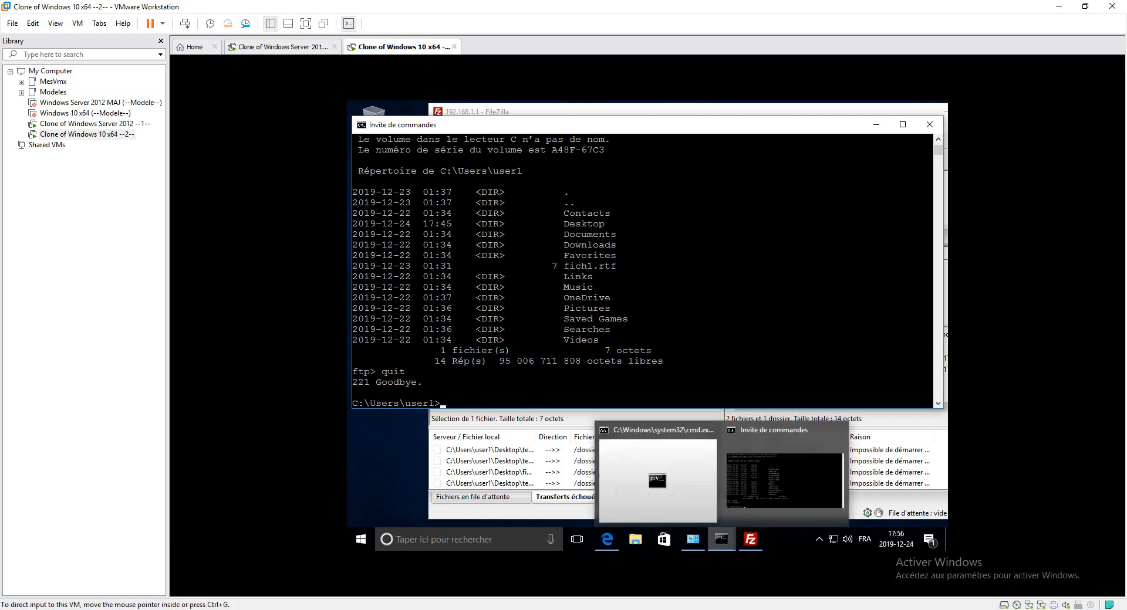